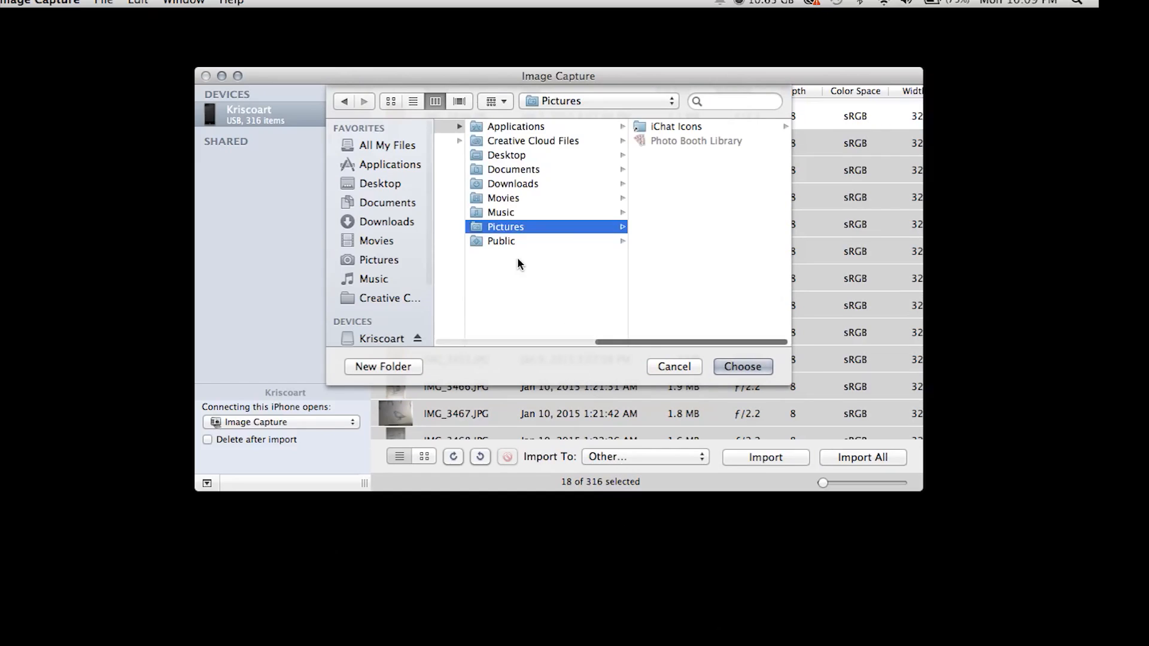
Try choosing a folder in Documents as the import destination for the selected photos.
left_click(387, 202)
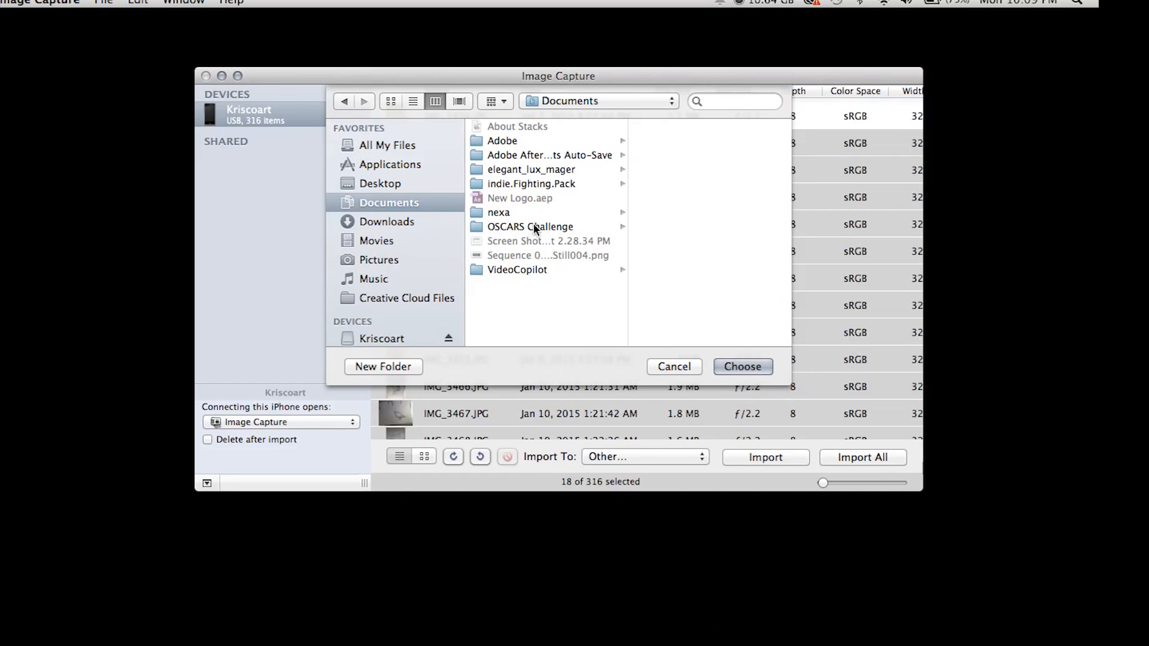
left_click(680, 367)
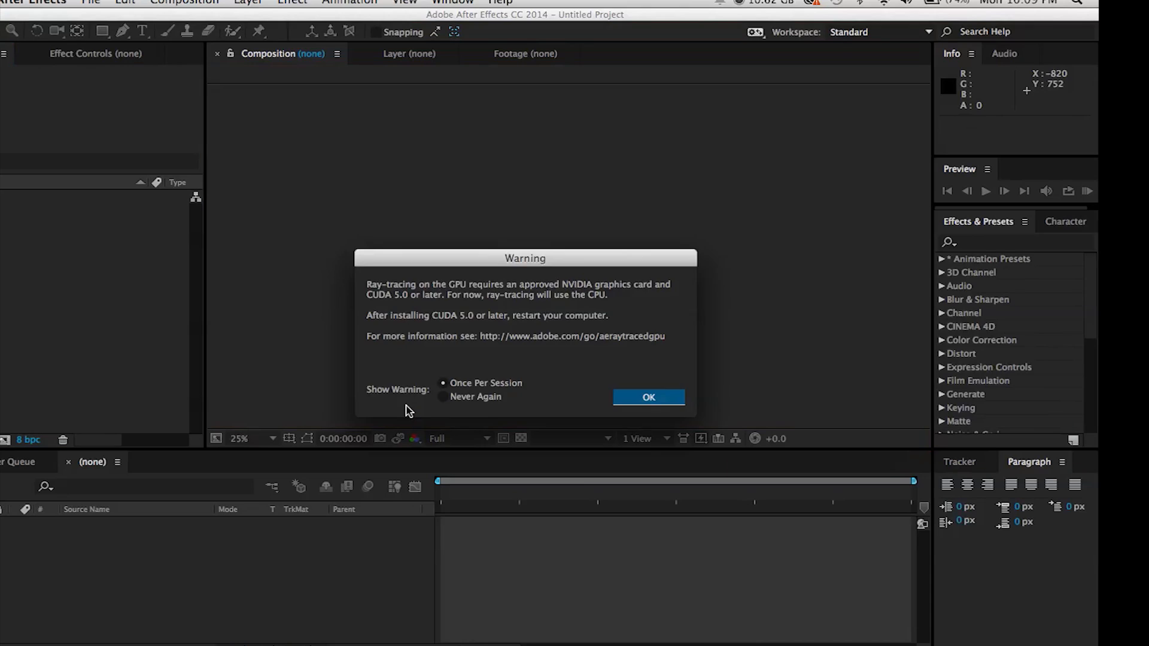
Dismiss the ray-tracing warning in After Effects and create a new composition 1920 px wide and 1080 px high.
left_click(655, 399)
left_click(698, 276)
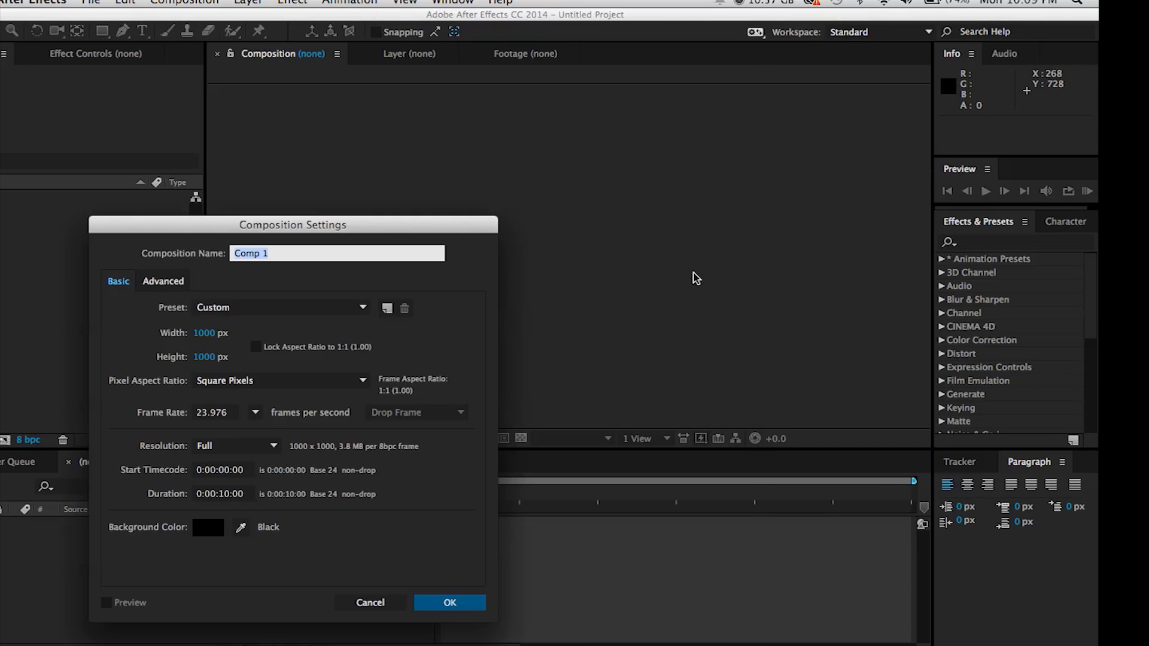
left_click_drag(338, 226, 621, 126)
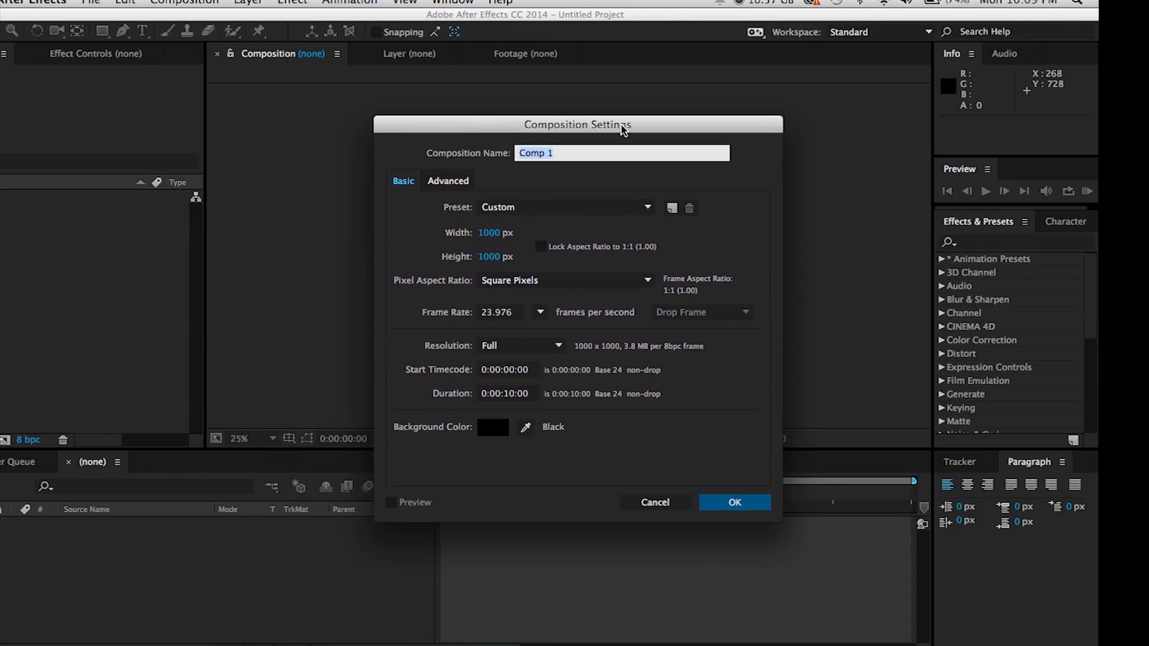
left_click(489, 233)
type("1920")
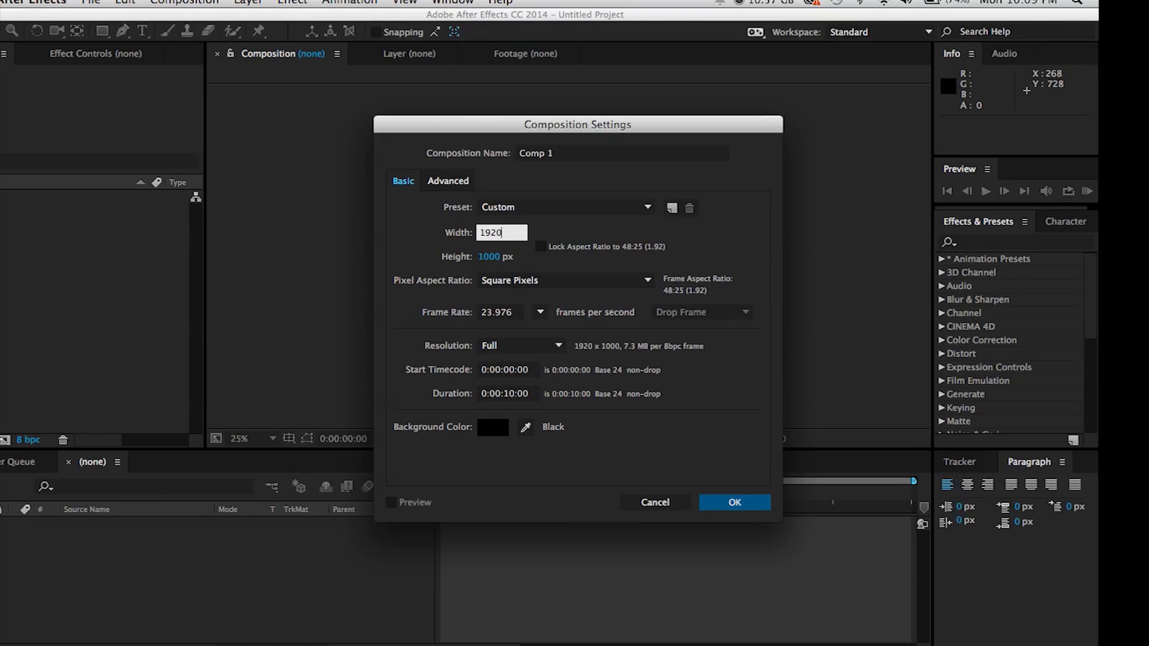
left_click(490, 257)
type("1080")
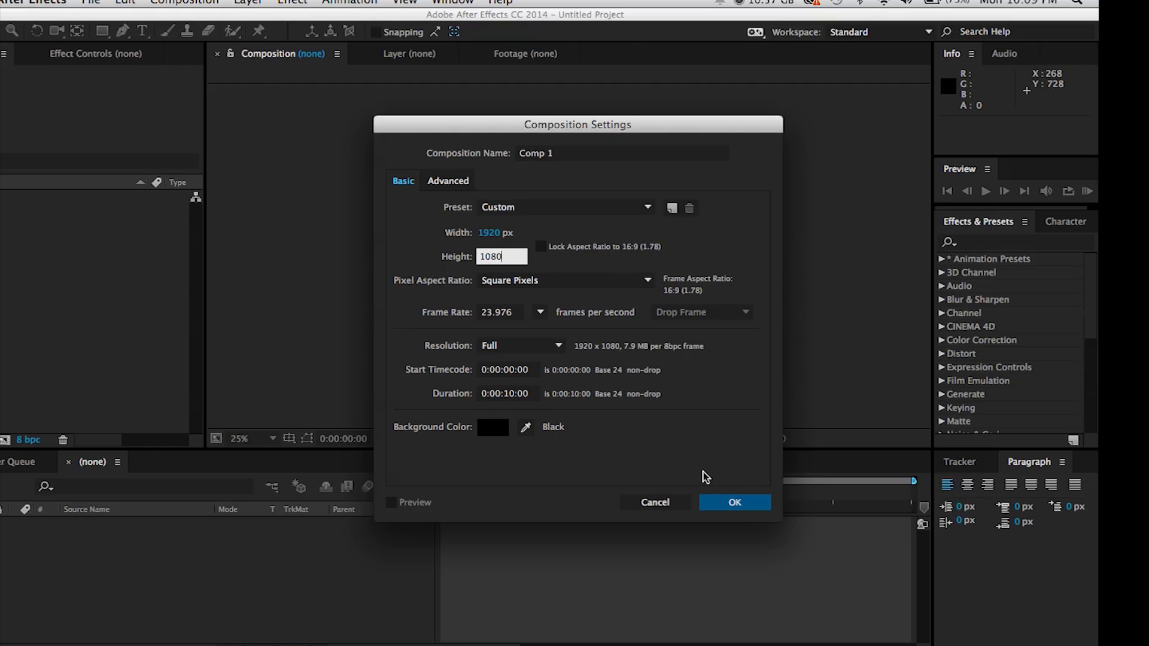
left_click(735, 502)
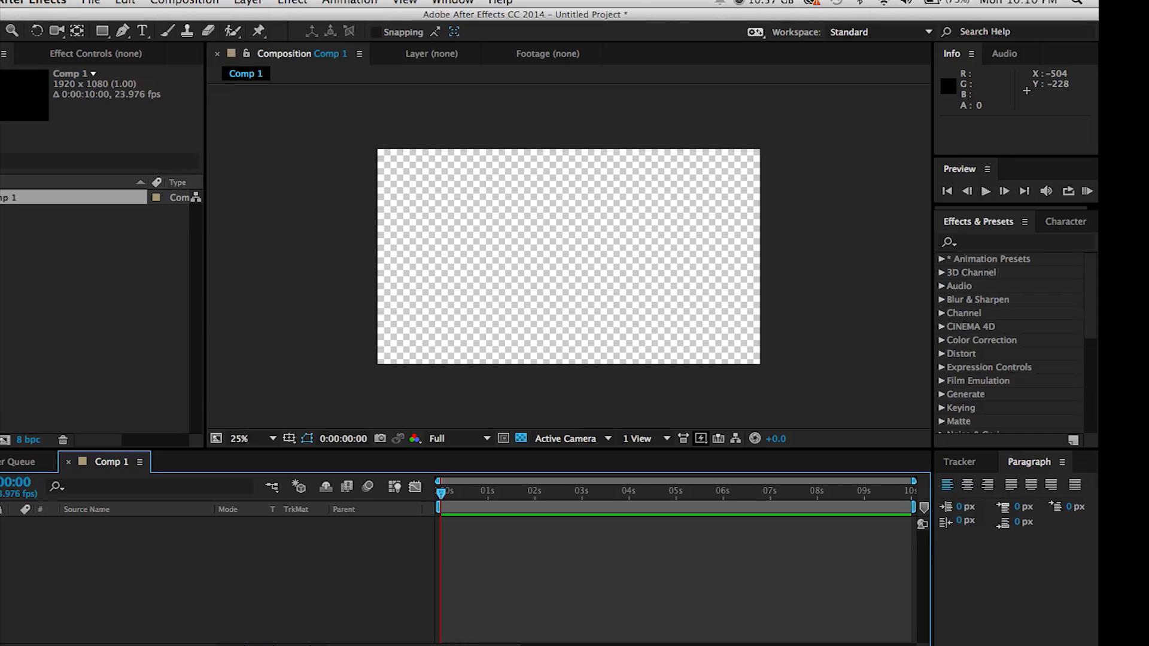
Change Comp 1's settings to a frame rate of 10 frames per second and a duration of 0:00:30:00.
left_click(184, 1)
left_click(195, 48)
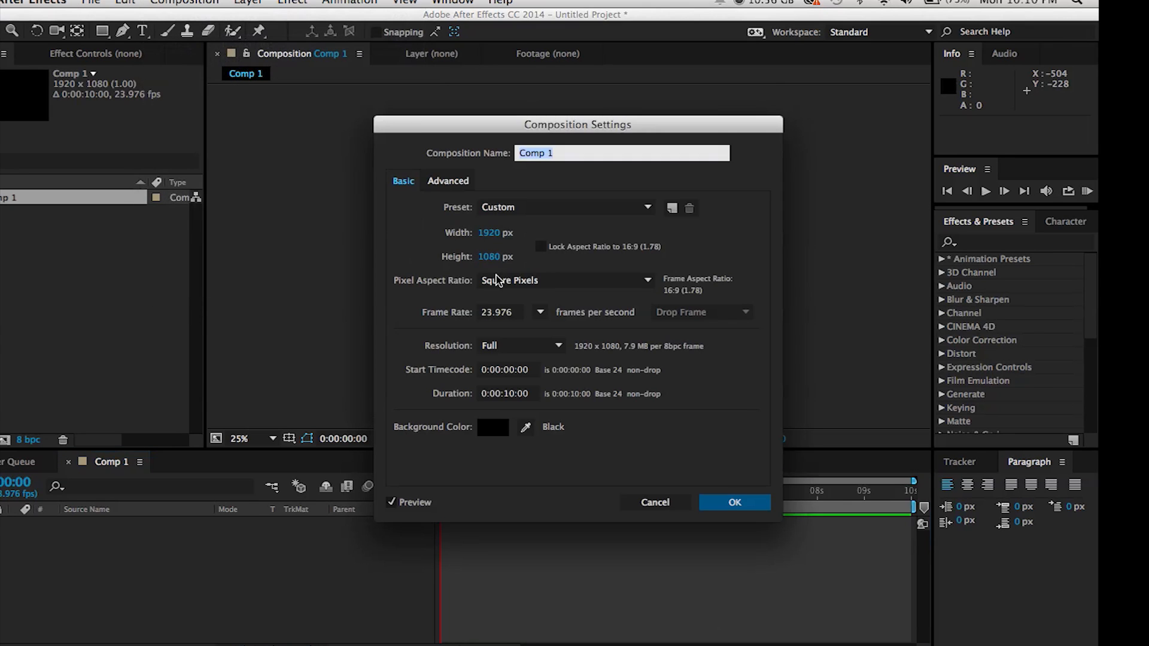
left_click(540, 312)
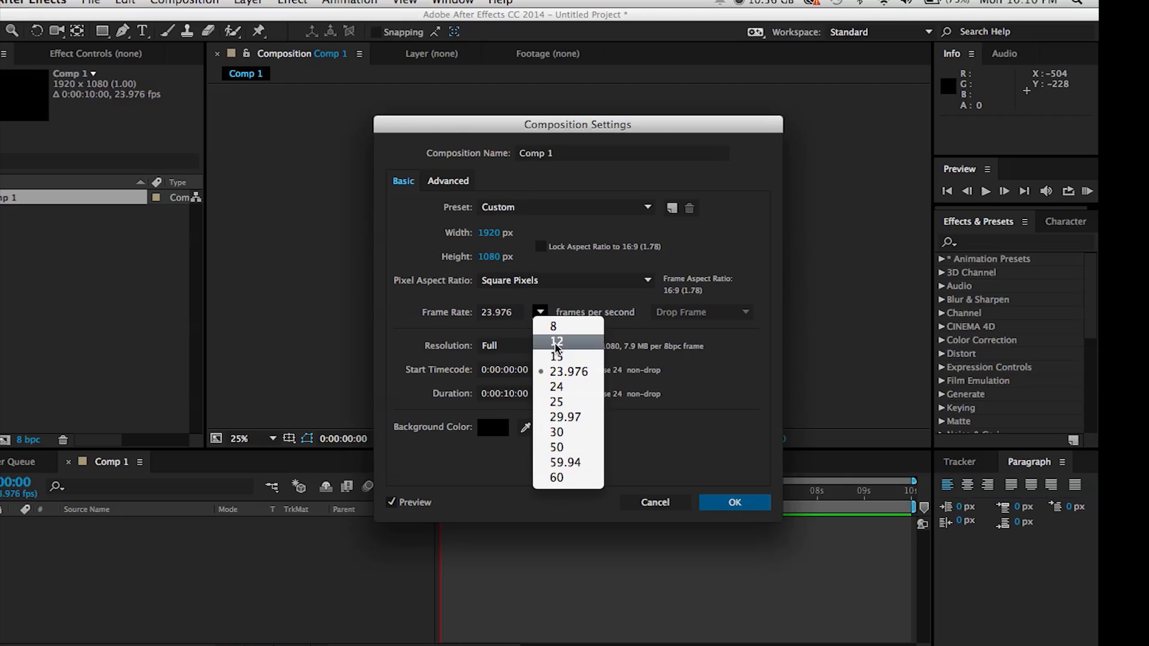
left_click(496, 313)
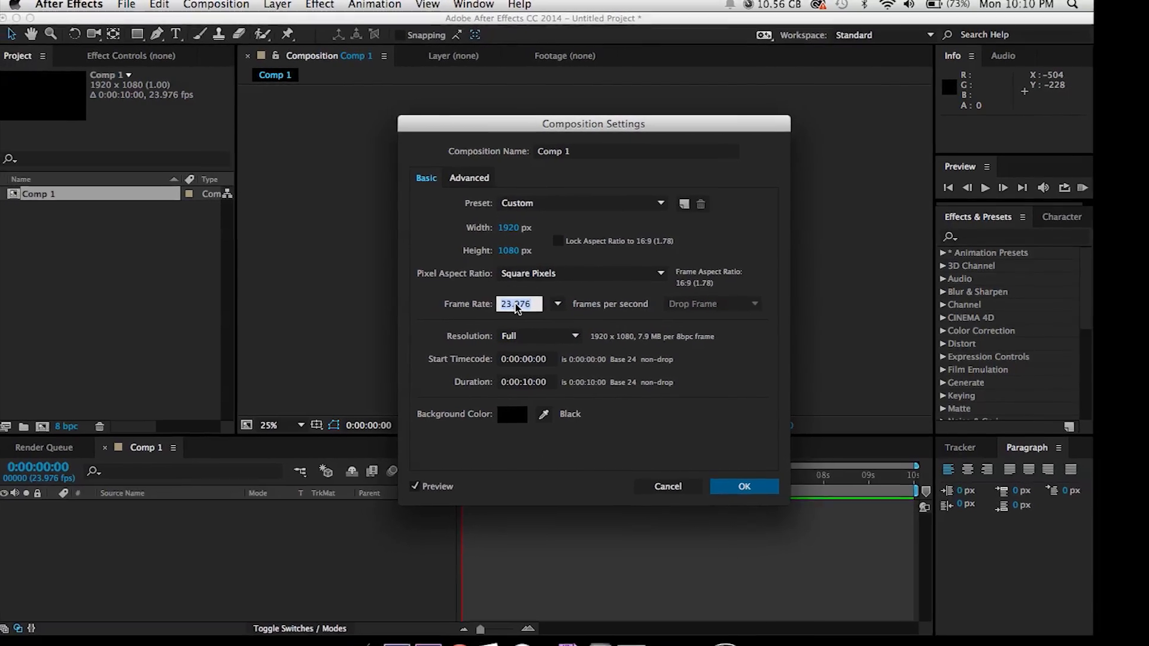
type("10")
left_click(426, 286)
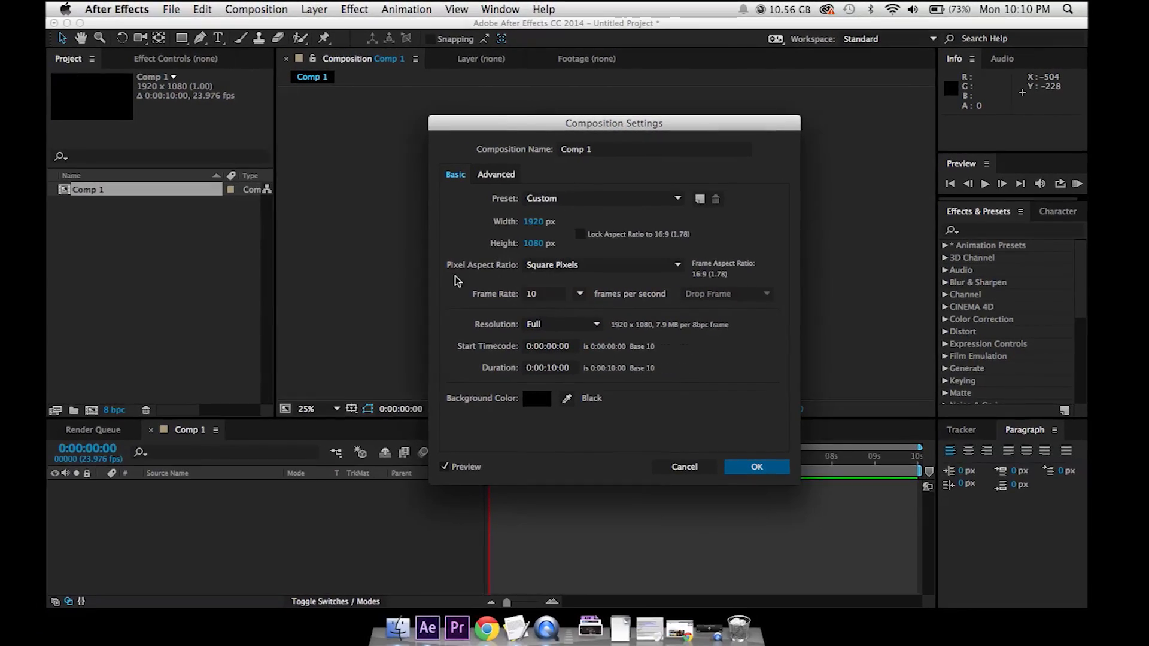
left_click(553, 369)
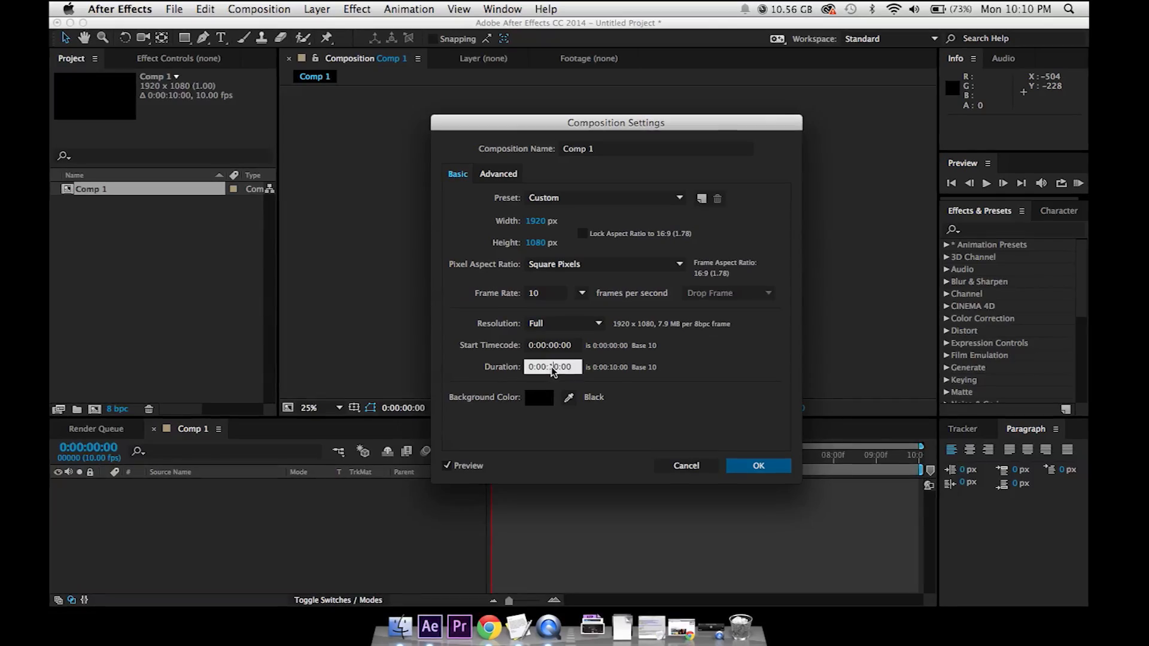
type("3000")
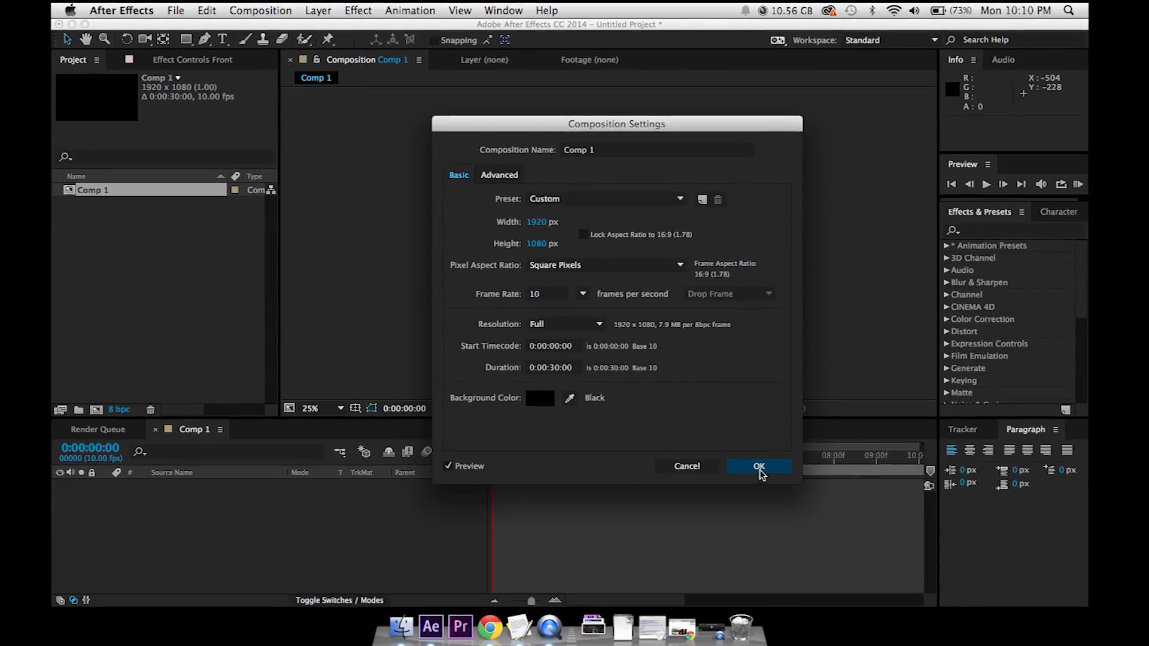
left_click(758, 466)
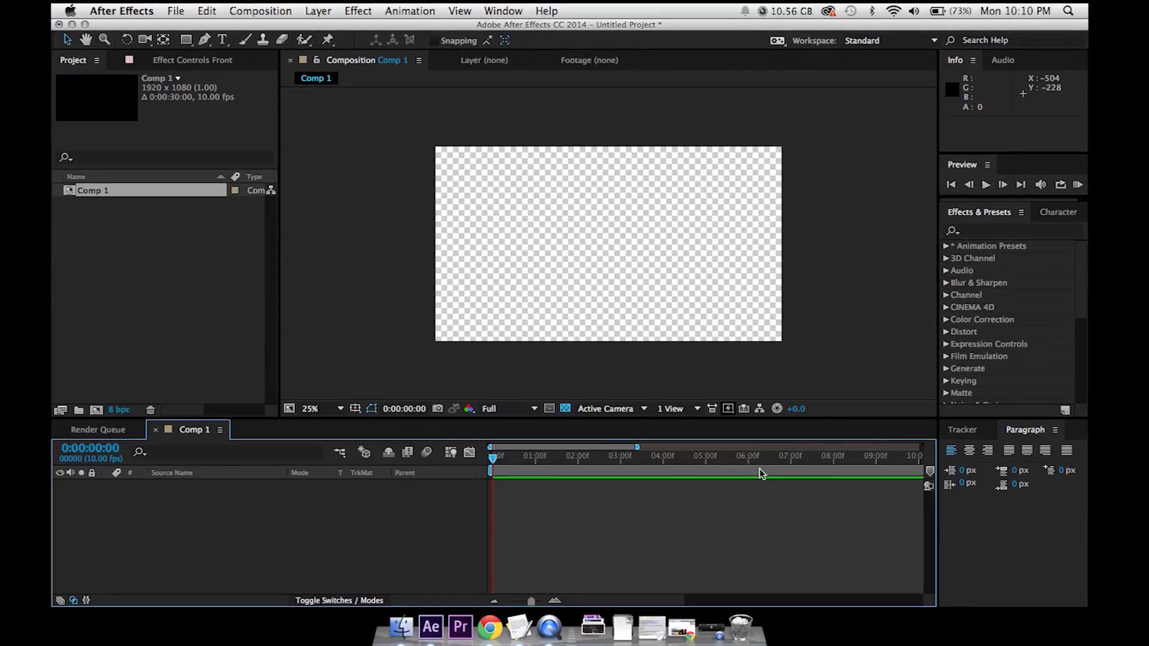
Switch to Finder and open the Images folder inside OSCARS Challenge in Documents.
left_click(399, 634)
left_click(240, 359)
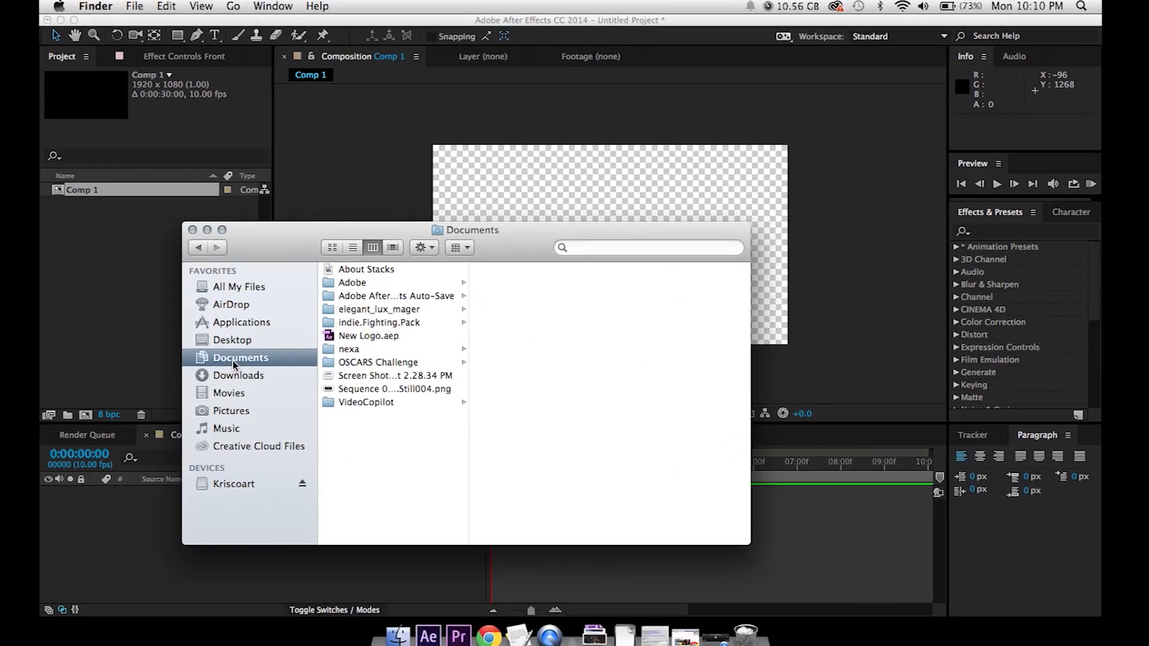
left_click(372, 363)
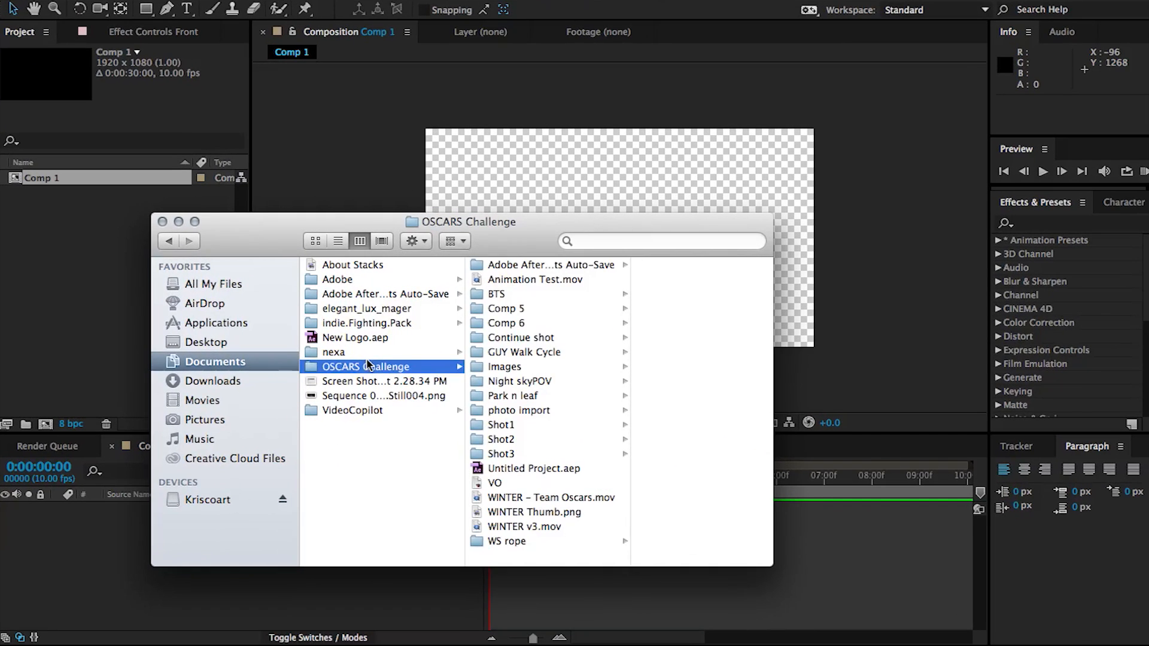
left_click(517, 365)
left_click(631, 268)
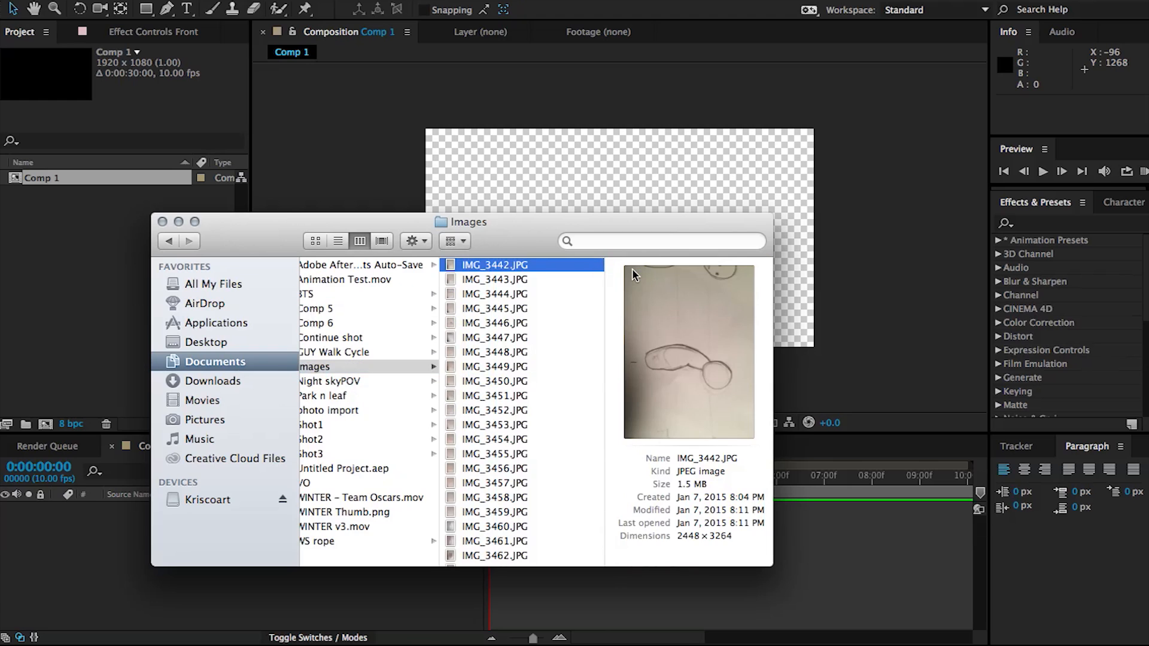
Preview the first drawing photos and import IMG_3443.JPG into the After Effects project.
key("space")
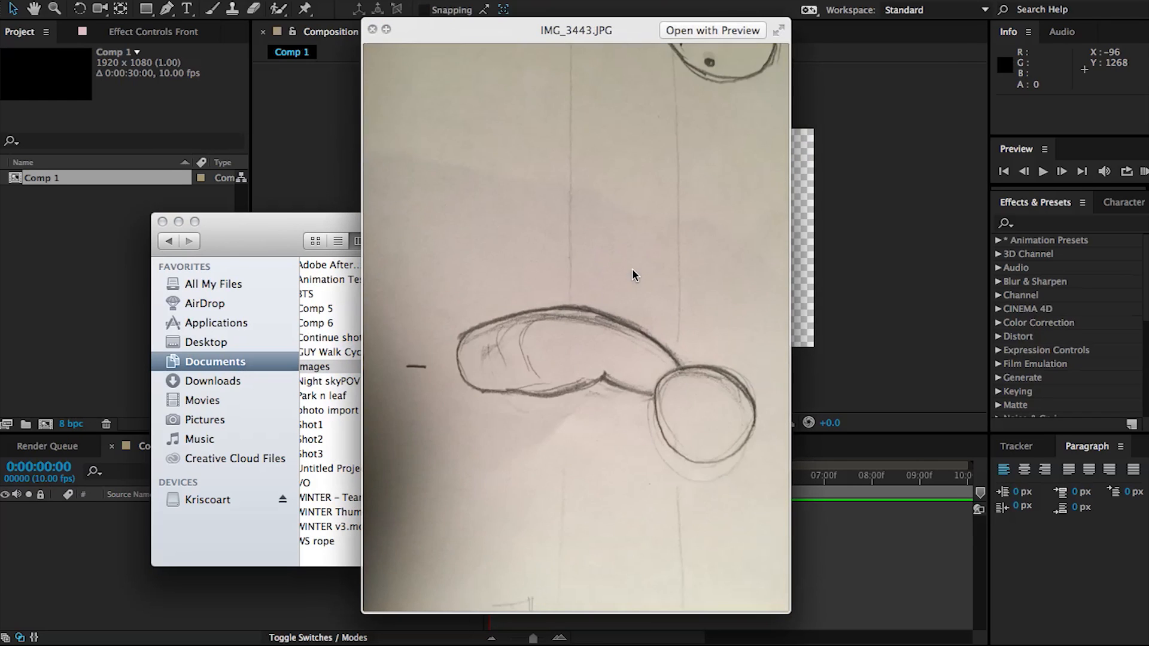
key("Down")
key("space")
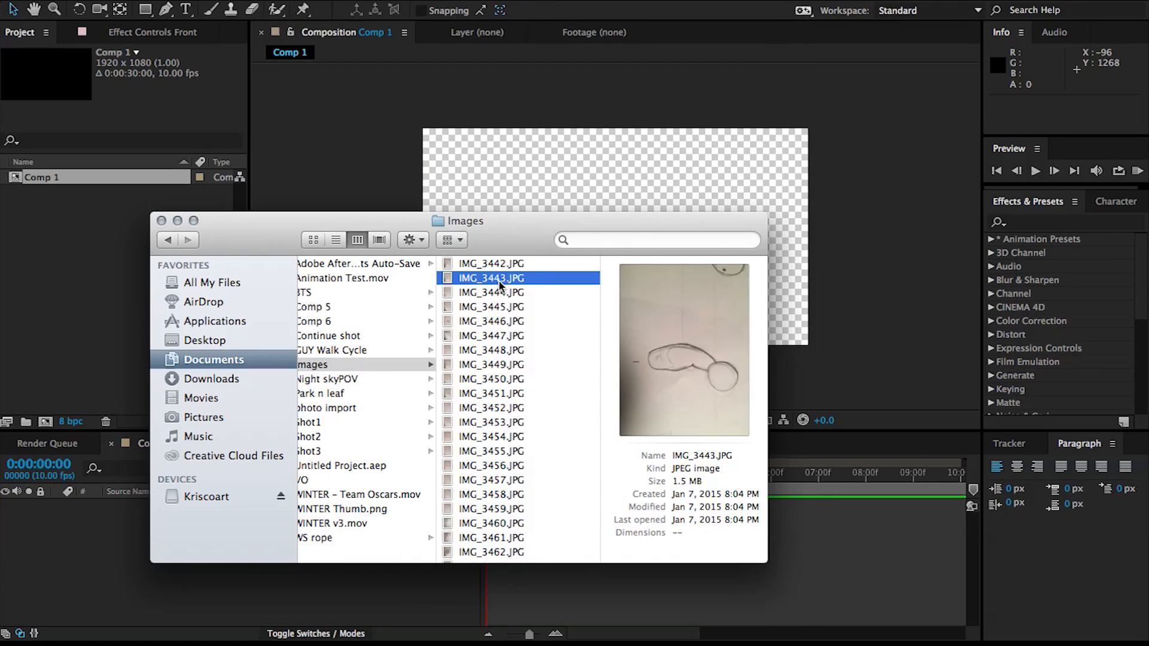
left_click_drag(499, 284, 90, 198)
Return to the Images folder in Finder, look through the photos and import IMG_3449.JPG into the project.
key("super+Tab")
left_click(513, 305)
key("Down")
key("Down")
key("Down")
key("Down")
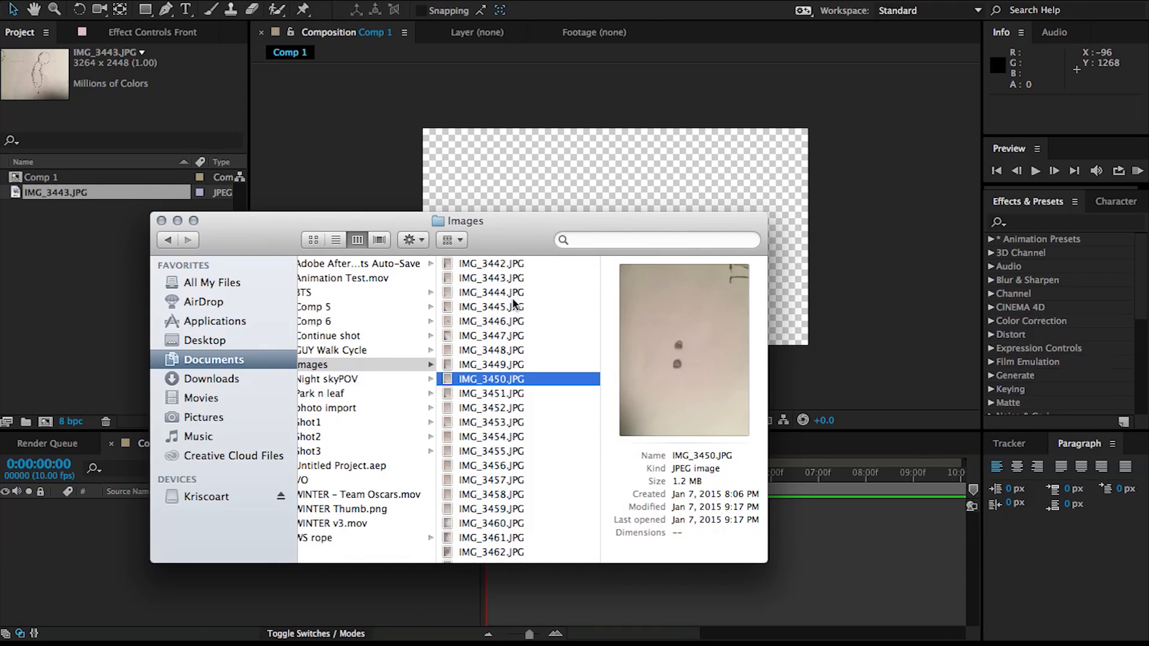
left_click_drag(484, 366, 180, 508)
Place IMG_3443.JPG in Comp 1, scale it to 56% and move it to position 816, 648.
left_click(82, 192)
left_click(78, 208)
key("s")
left_click_drag(322, 520, 284, 526)
left_click_drag(558, 215, 530, 235)
Apply the Curves effect to the IMG_3443.JPG layer and shape an S-curve that darkens shadows and brightens highlights.
left_click(1036, 223)
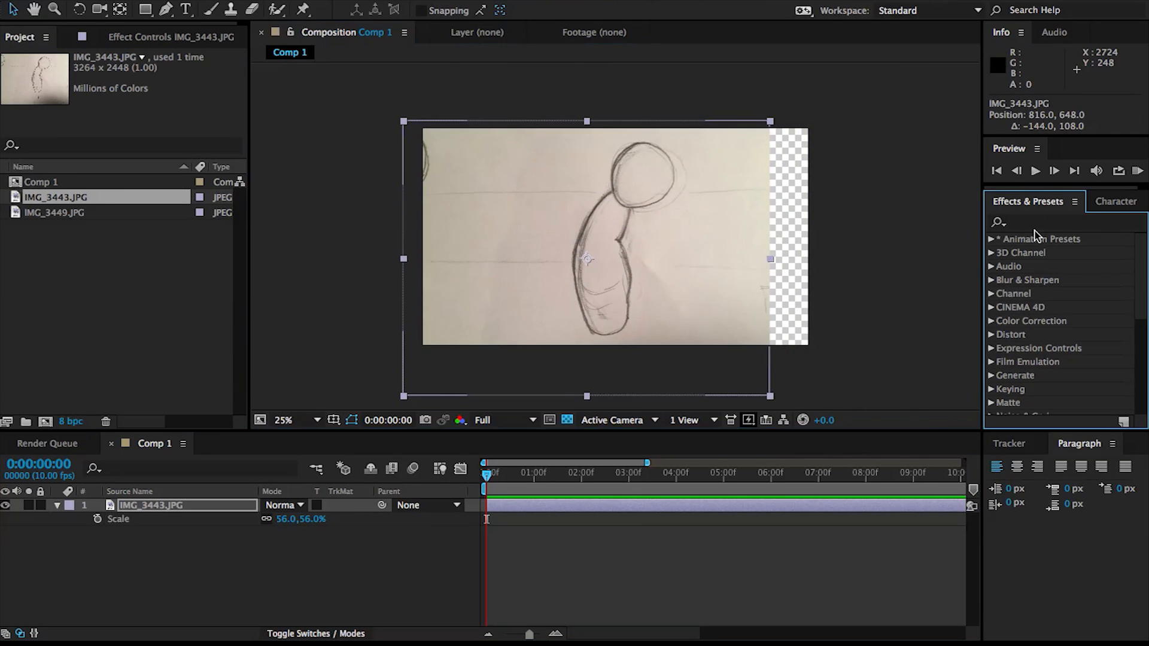
type("curves")
double_click(1040, 294)
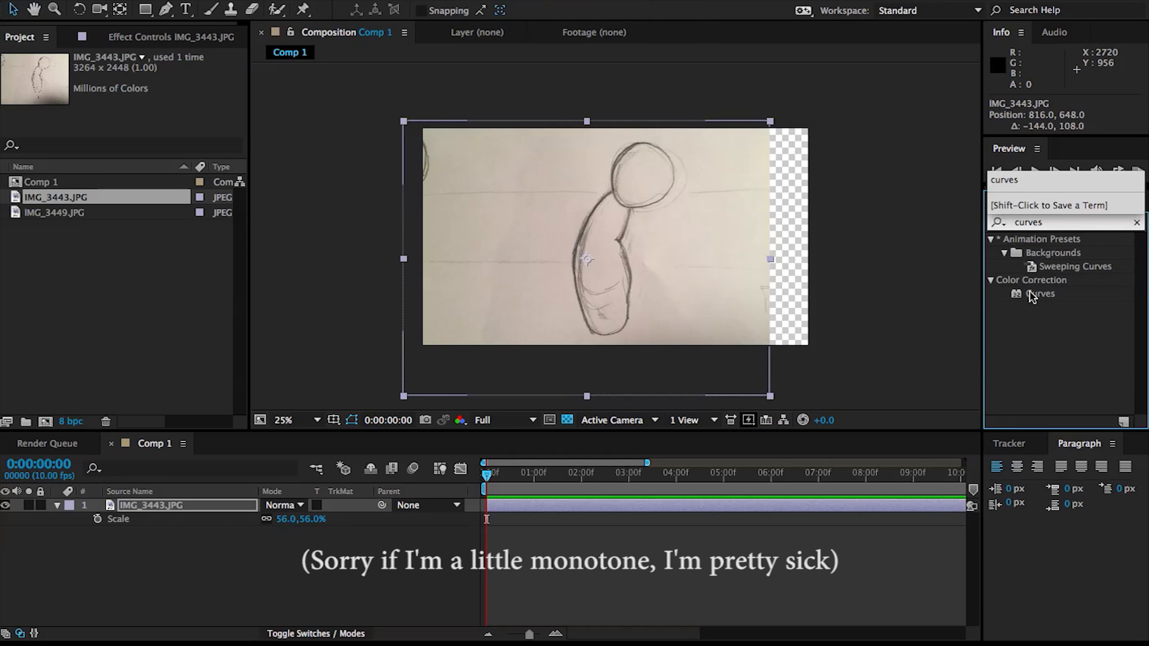
left_click_drag(63, 295, 110, 303)
left_click_drag(174, 186, 164, 172)
left_click_drag(110, 303, 108, 293)
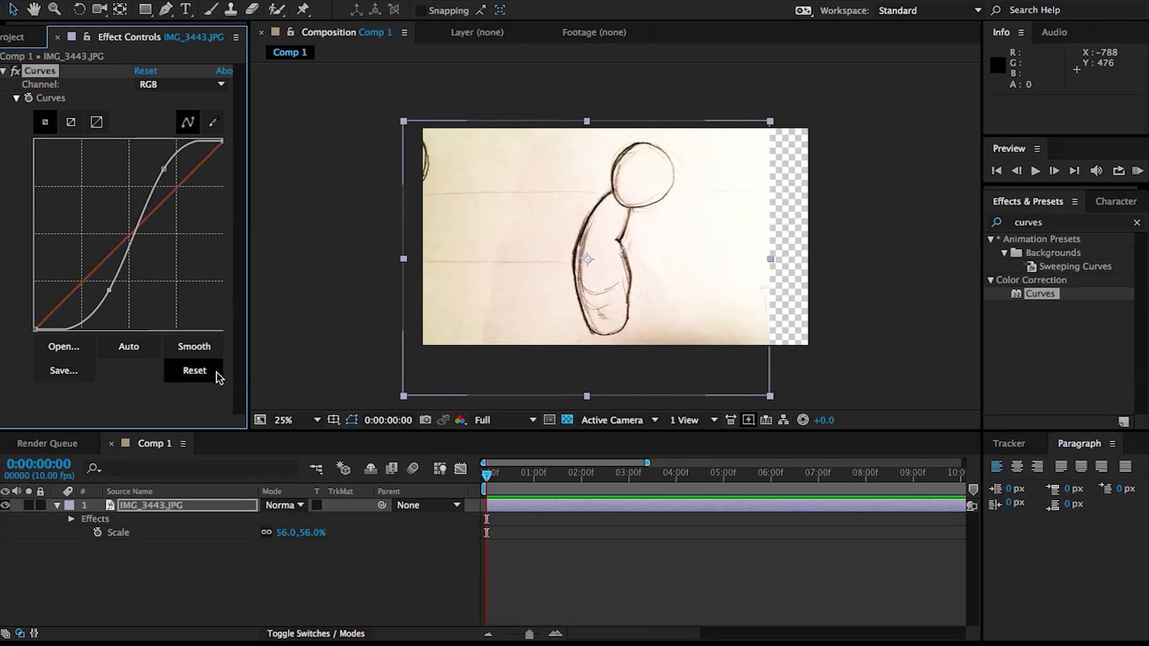
Apply Color Key to the IMG_3443.JPG layer, sample the paper background as key color and set Color Tolerance to 49.
left_click(179, 505)
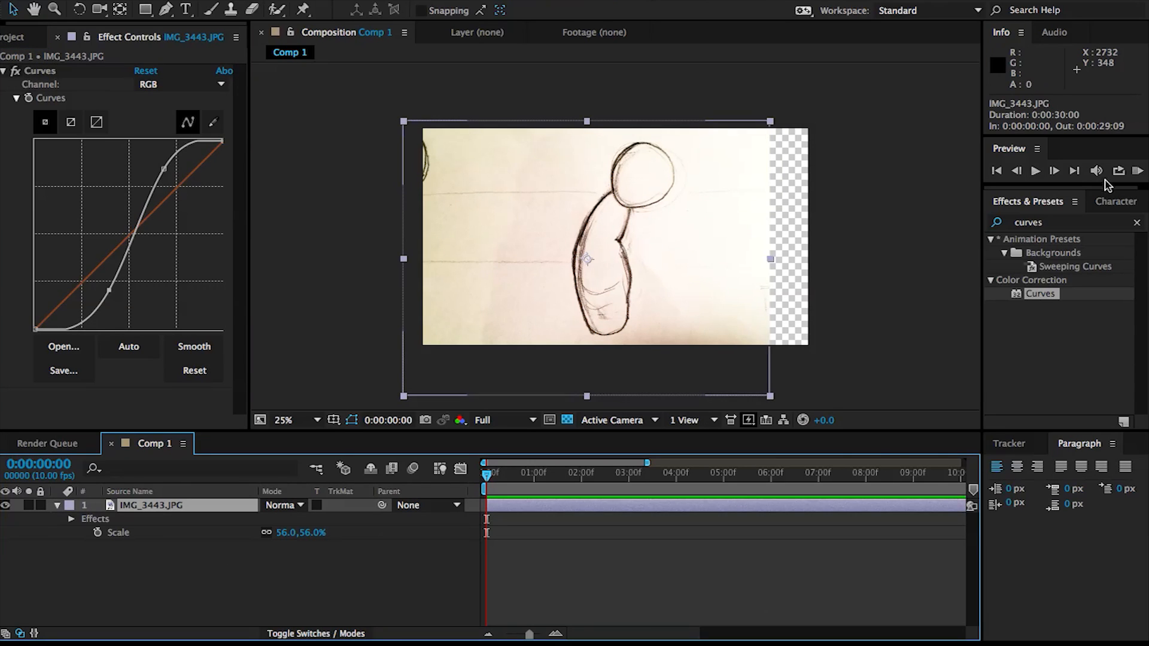
left_click(1041, 222)
type("key")
scroll(1047, 393, "down", 3)
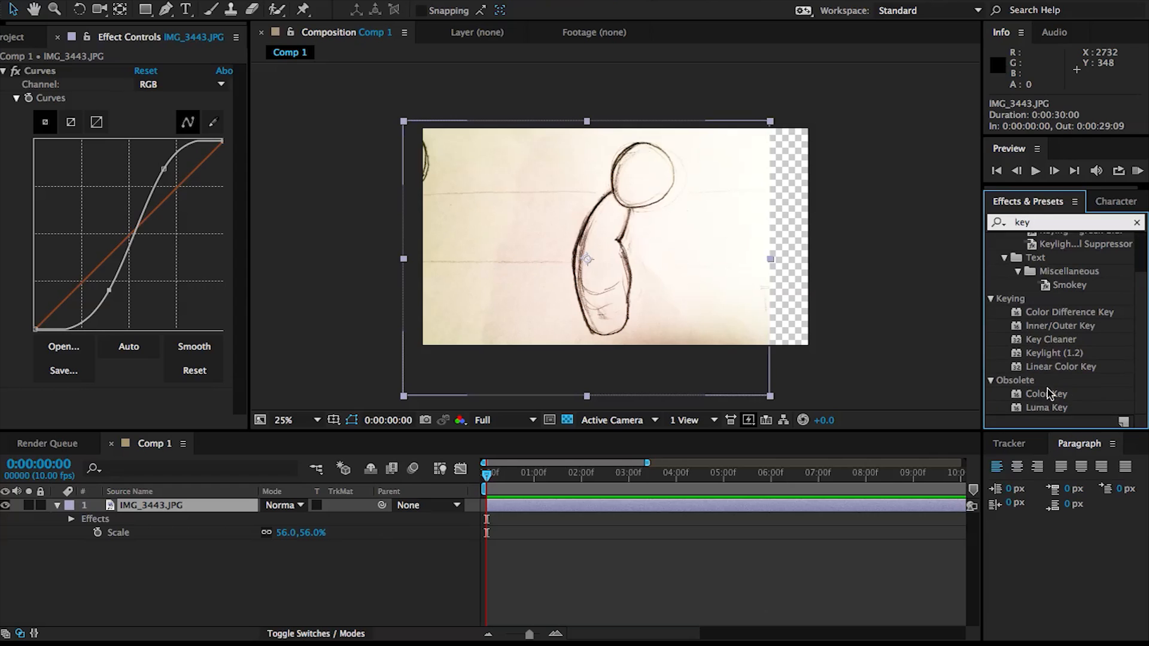
left_click_drag(1037, 396, 598, 505)
left_click(163, 381)
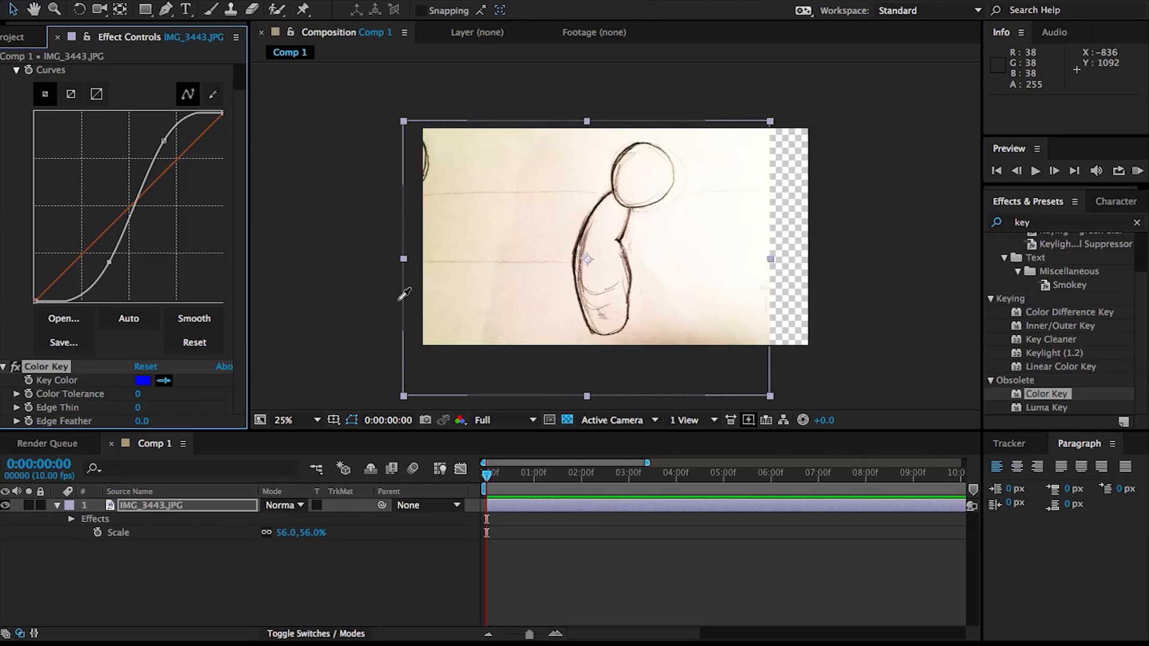
left_click(567, 238)
mouse_move(153, 393)
left_mouse_down()
mouse_move(191, 395)
mouse_move(149, 398)
left_mouse_up()
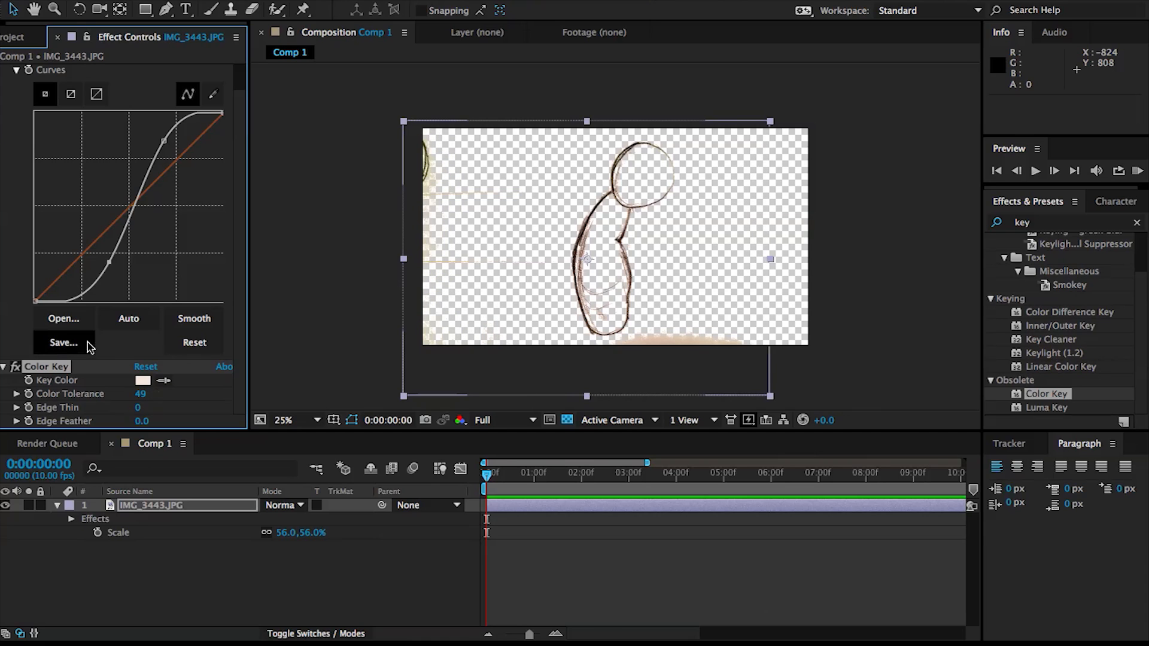
Apply the Tint effect to the IMG_3443.JPG layer and map white to the gray 747474.
left_click(1044, 221)
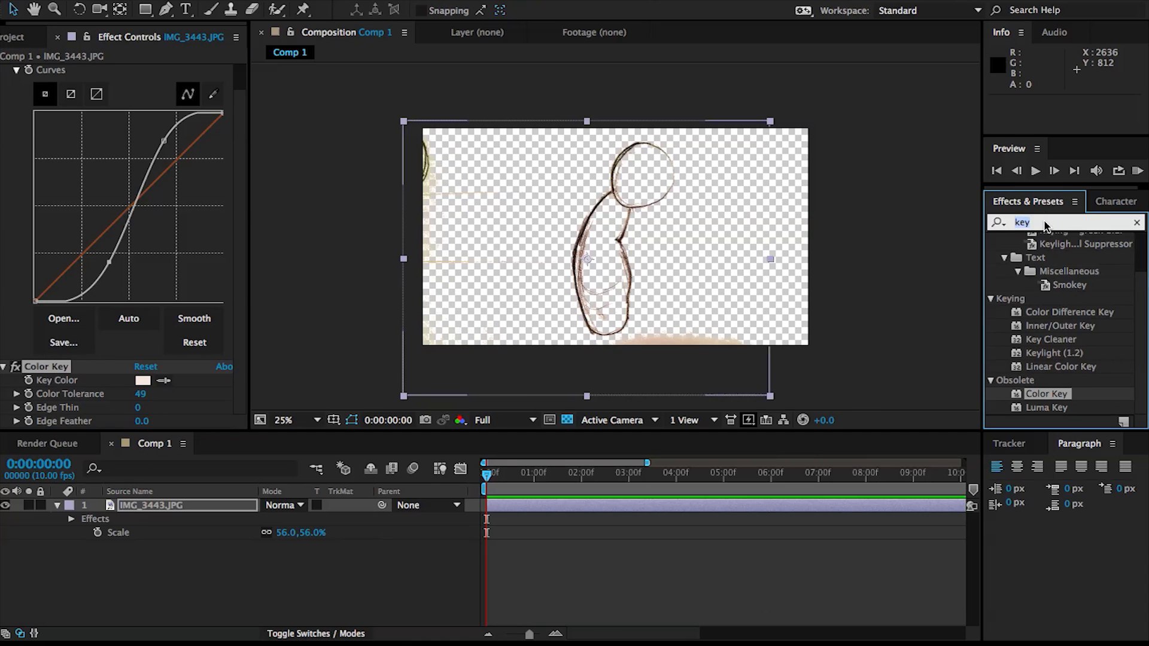
type("tint")
left_click_drag(1033, 293, 746, 510)
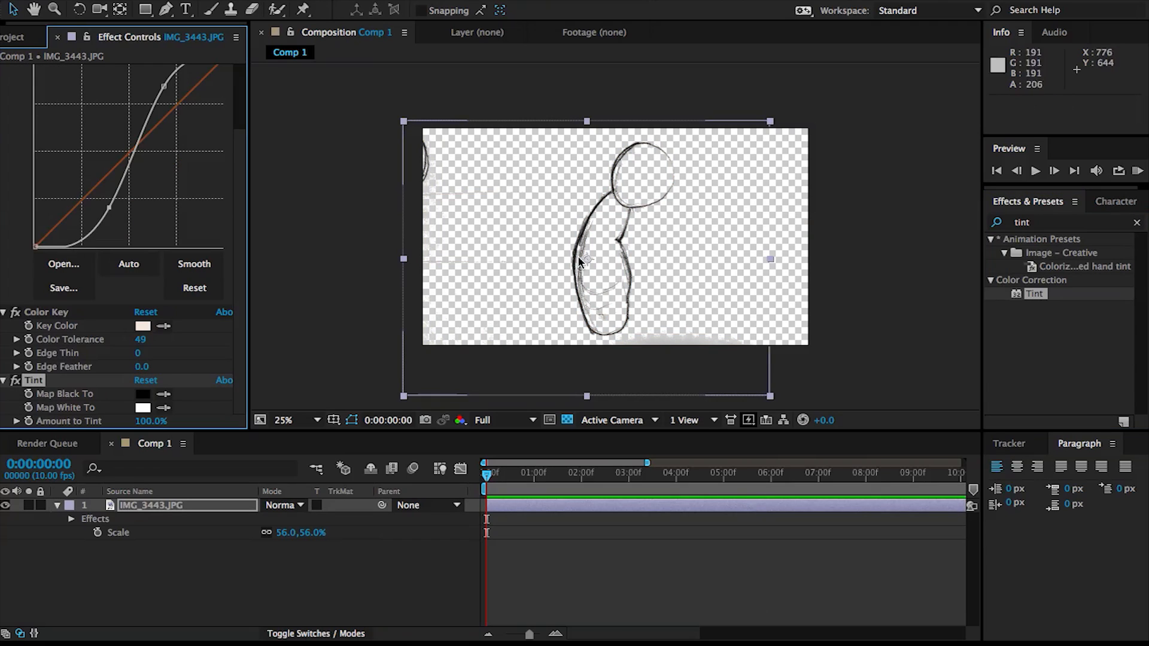
left_click(142, 408)
left_click_drag(246, 431, 245, 467)
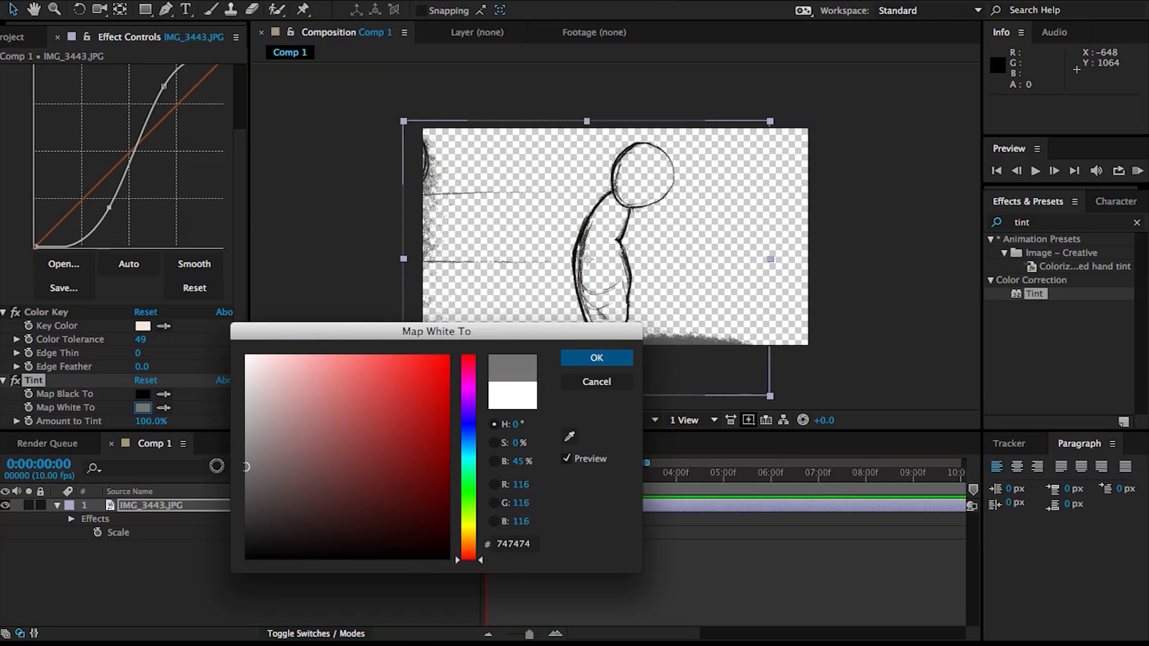
key("Return")
Draw a closed Pen tool mask around the figure's head and body on the IMG_3443.JPG layer.
key("g")
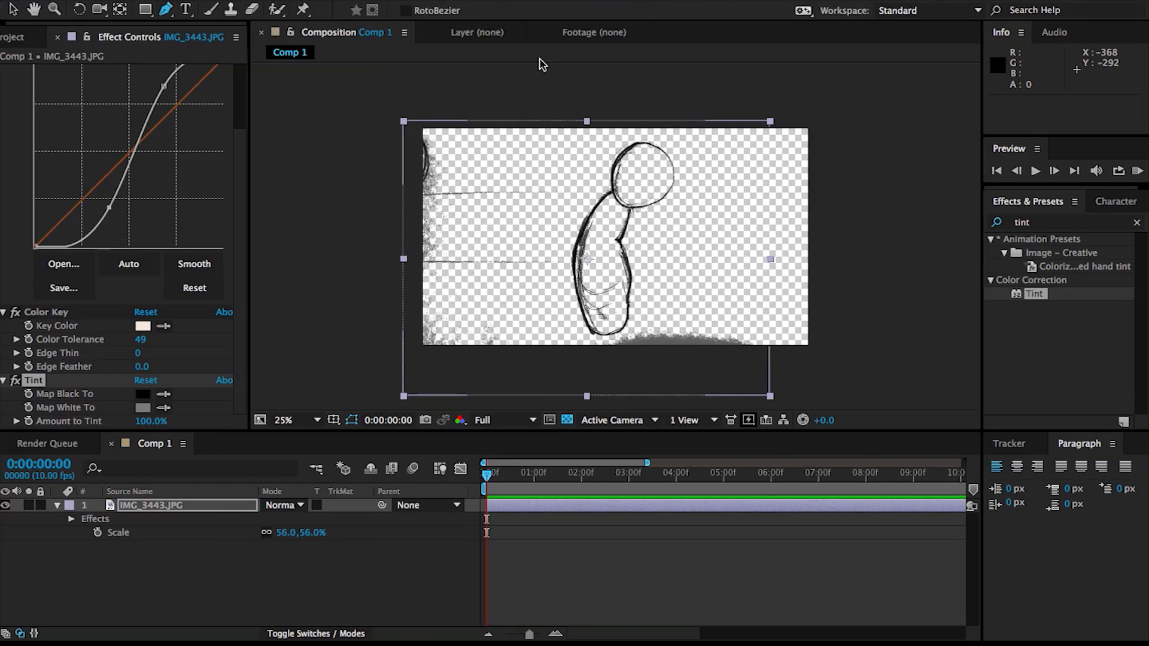
left_click(623, 141)
left_click(603, 170)
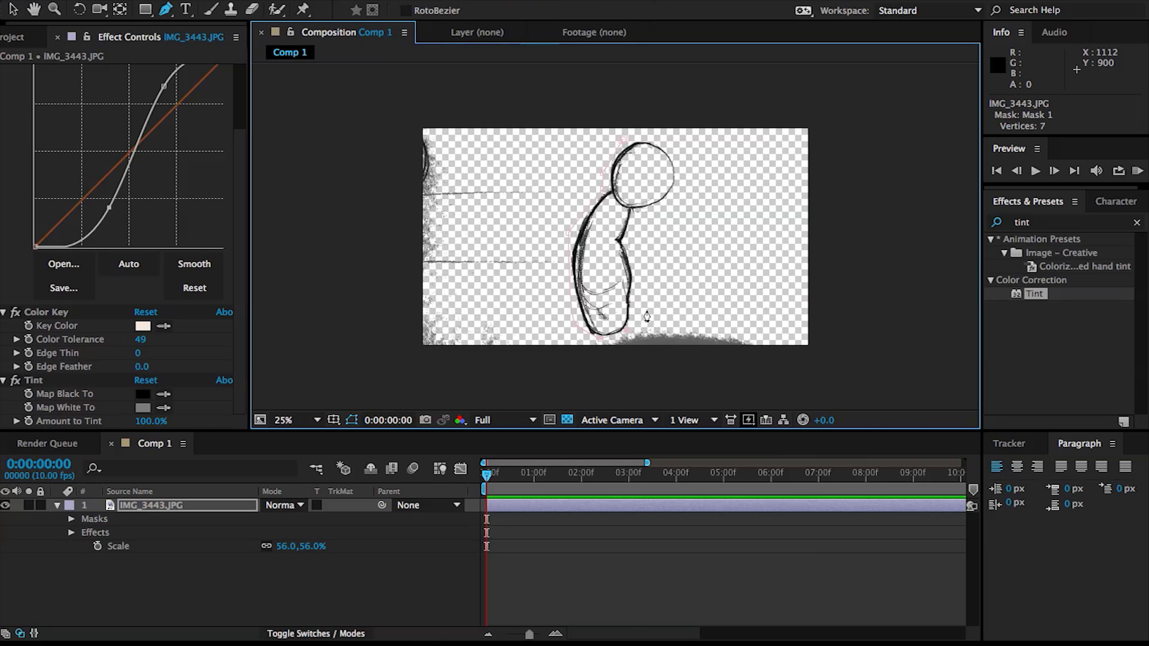
left_click(668, 204)
left_click(686, 177)
left_click(623, 140)
key("v")
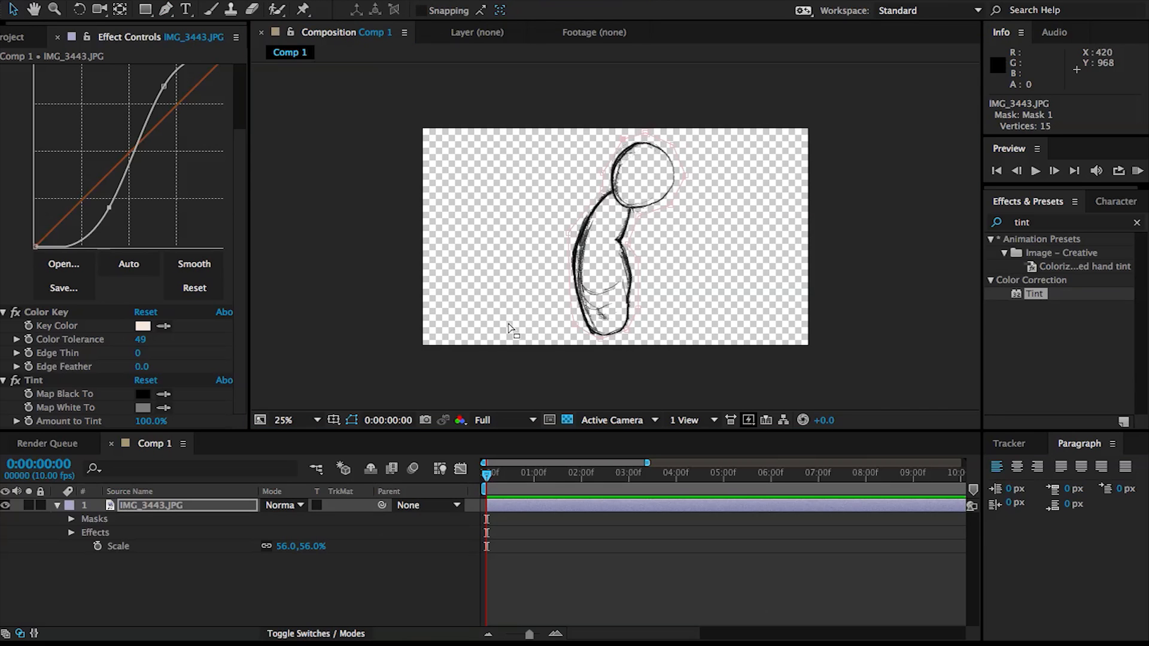
Examine the masked drawing's outline up close in the composition view.
key("period")
key("space")
left_click_drag(586, 349, 584, 213)
left_click_drag(637, 288, 638, 297)
left_click(372, 567)
key("comma")
key("space")
left_click_drag(601, 159, 592, 210)
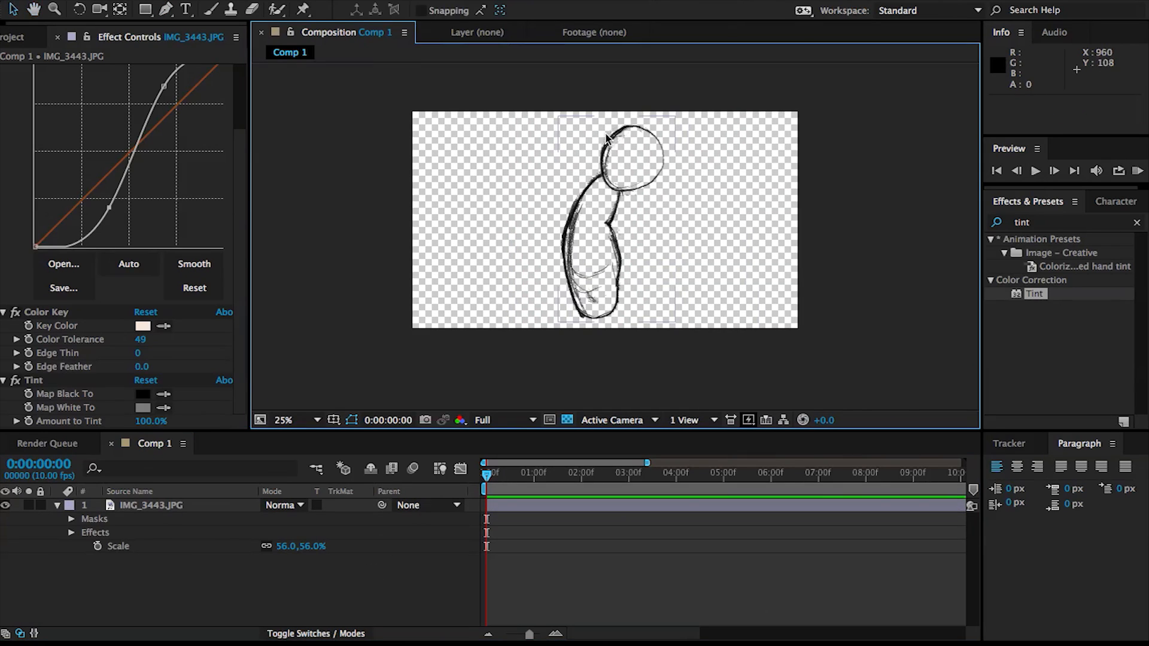
Darken Tint's Map White To color to near black, temporarily hiding the transparency grid to judge the lines.
left_click(568, 422)
left_click(142, 408)
left_click_drag(256, 494, 207, 549)
key("Return")
left_click(567, 421)
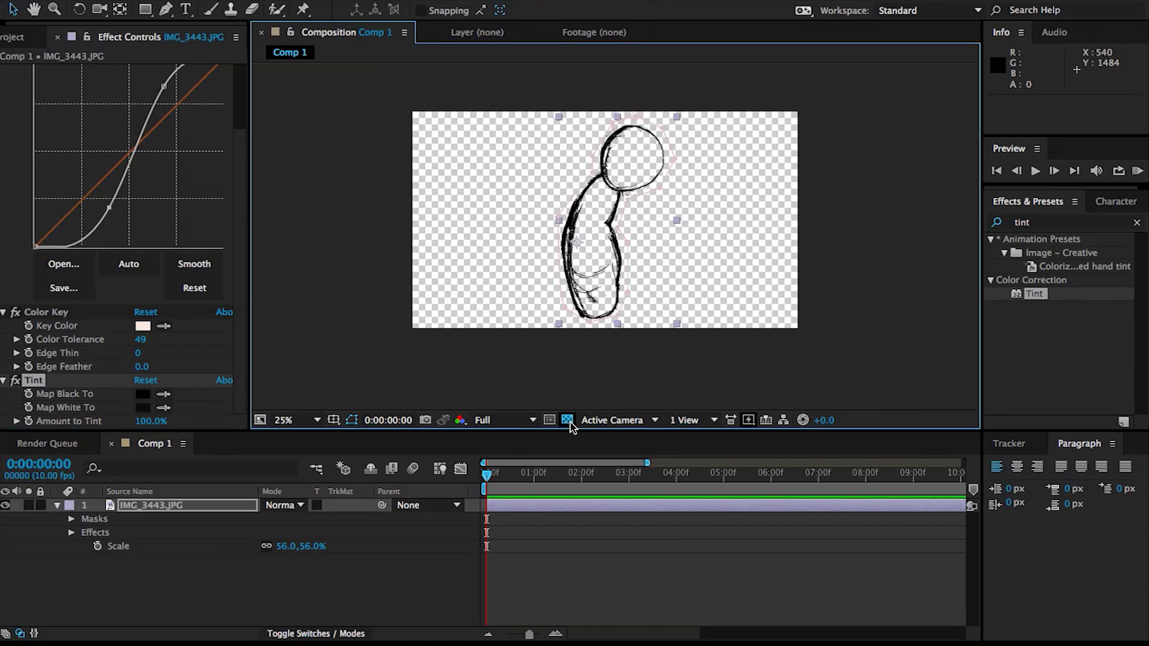
Rename the IMG_3443.JPG layer as Outline.
left_click(314, 589)
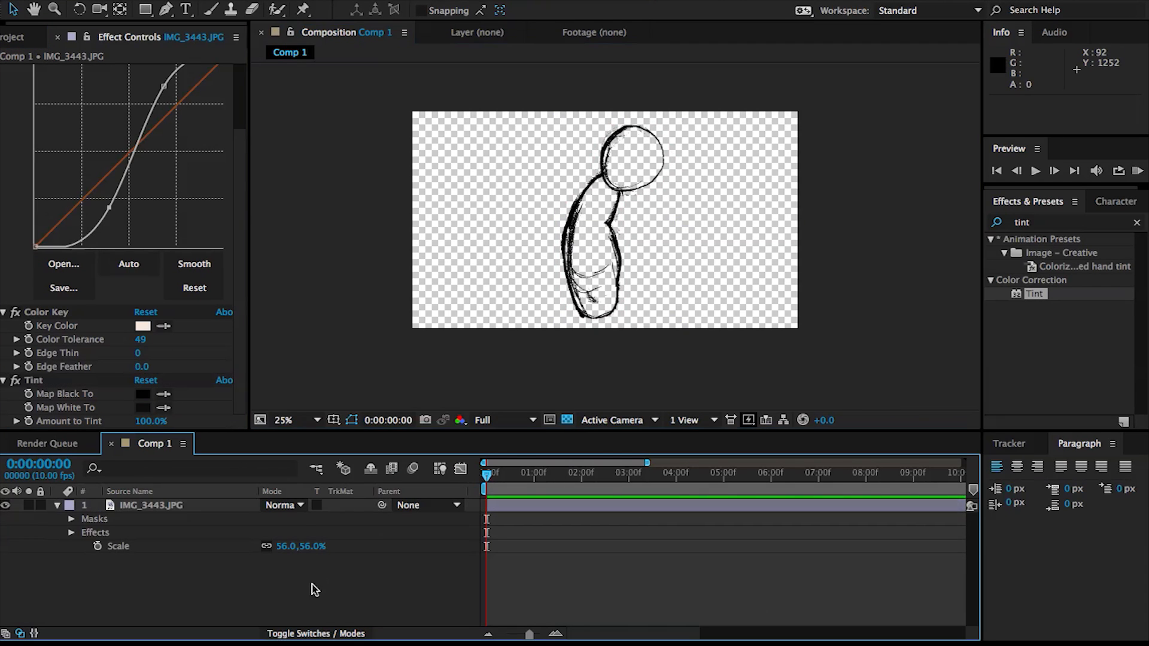
left_click(127, 506)
key("Return")
type("O")
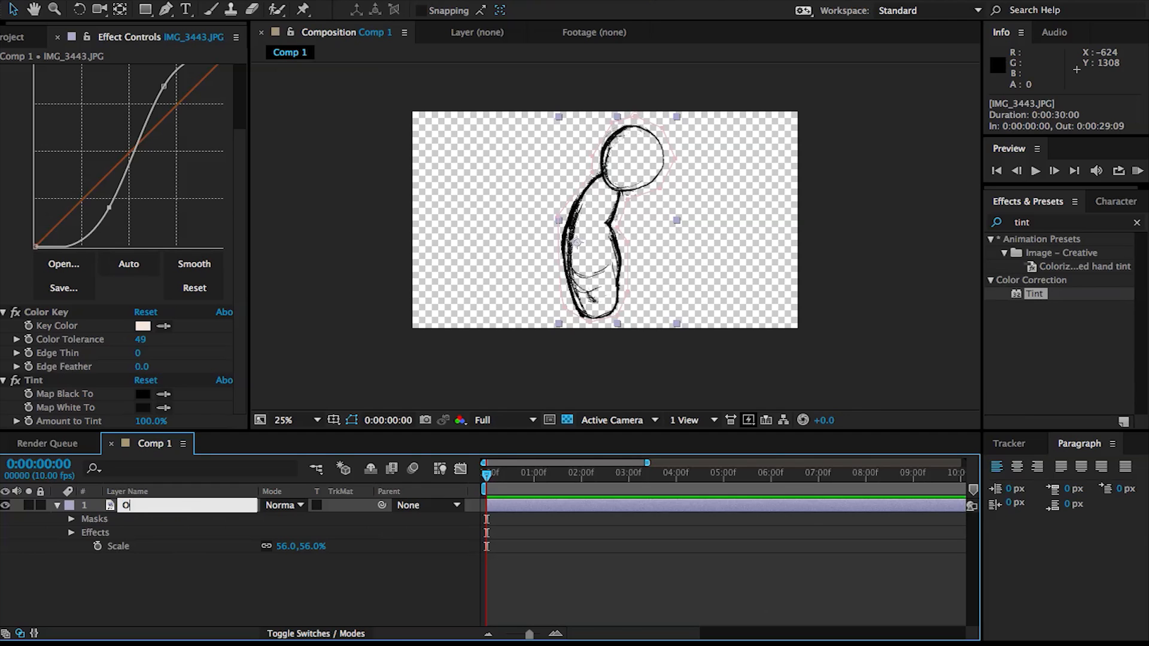
type("utline")
key("Return")
Duplicate the Outline layer, place the copy beneath the original and rename it Fill.
key("ctrl+d")
left_click_drag(159, 506, 175, 577)
key("Return")
type("Fill")
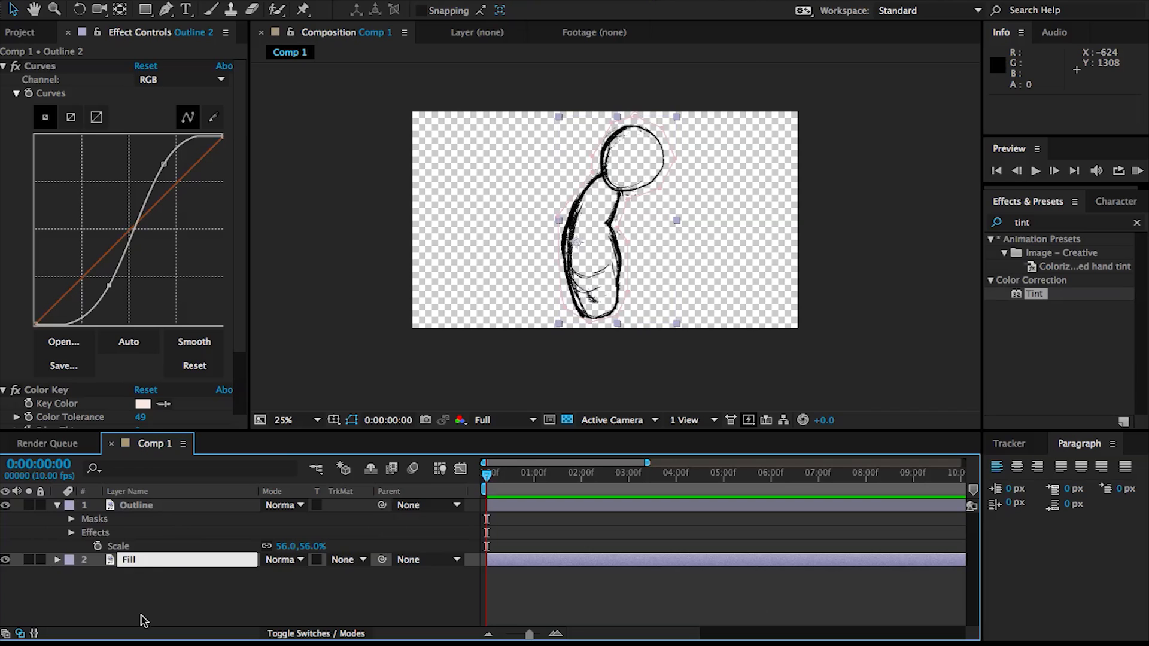
key("Return")
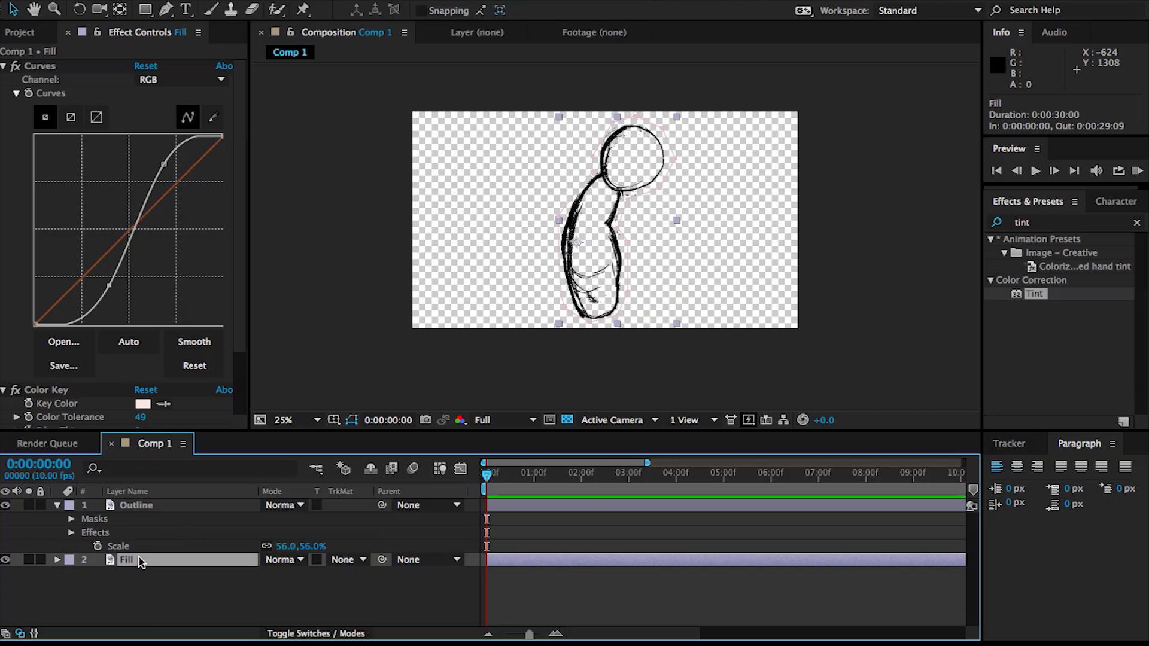
Remove the Color Key effect from the Fill layer and set its Tint Map White To color to FFFFFF.
left_click(4, 66)
left_click(58, 82)
key("Delete")
left_click(34, 80)
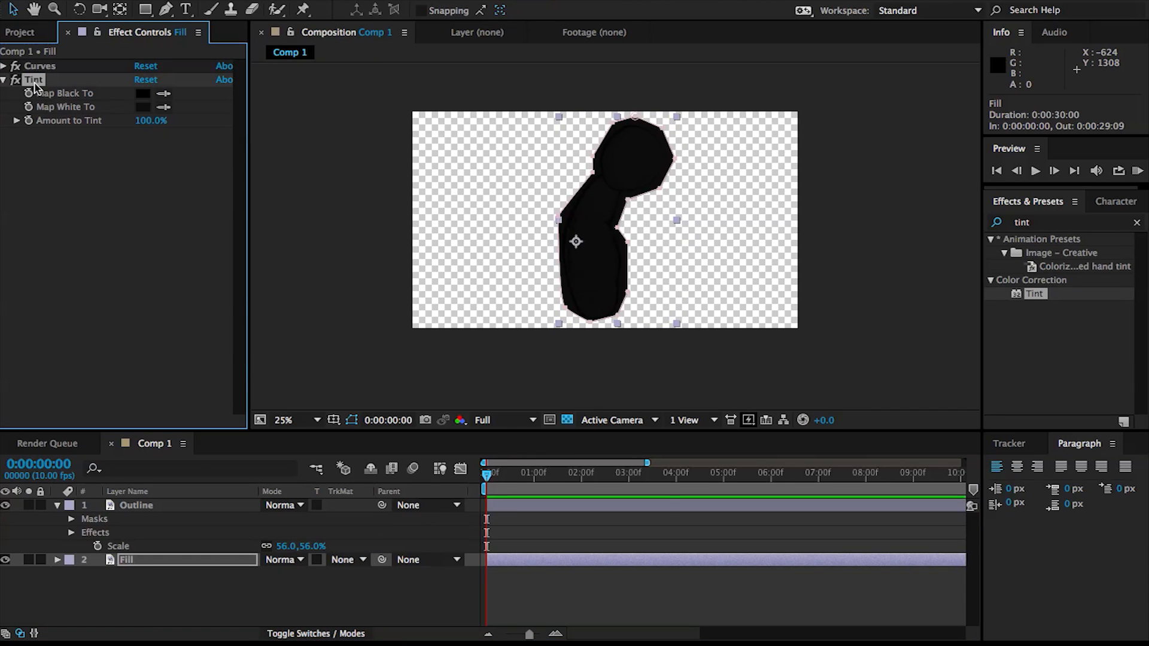
left_click(142, 107)
type("FFFFFF")
left_click(596, 358)
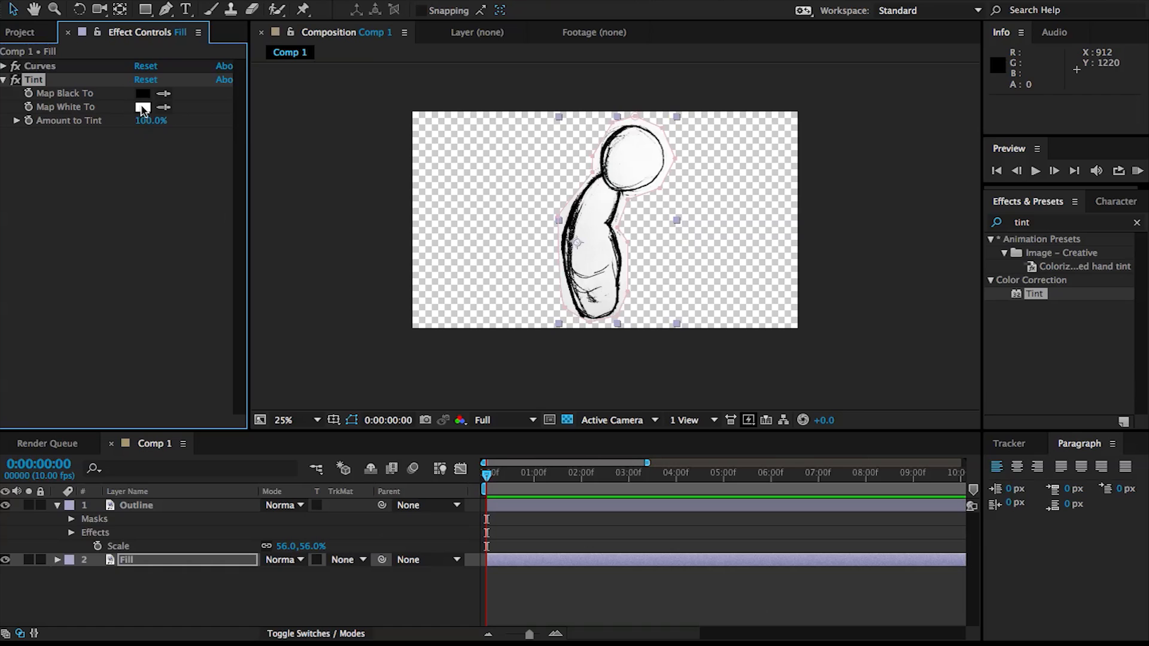
Soften the Fill layer's Curves contrast by pulling both curve points close to the diagonal.
left_click(48, 70)
left_click(4, 66)
left_click_drag(110, 287, 103, 271)
left_click_drag(162, 162, 172, 190)
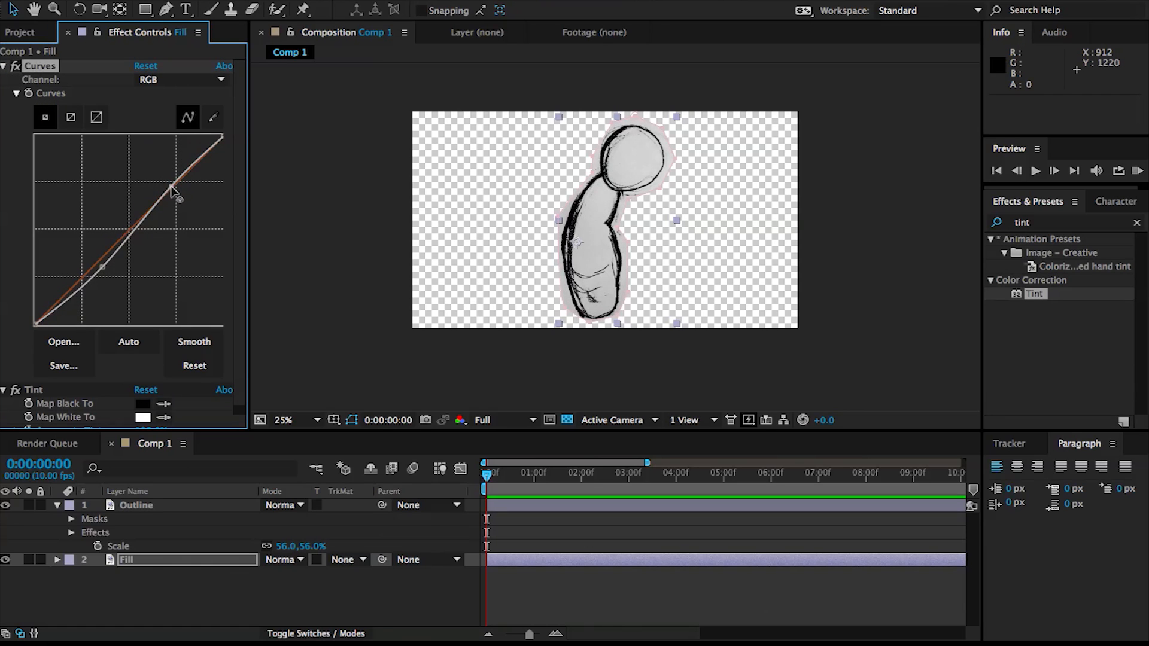
left_click(4, 66)
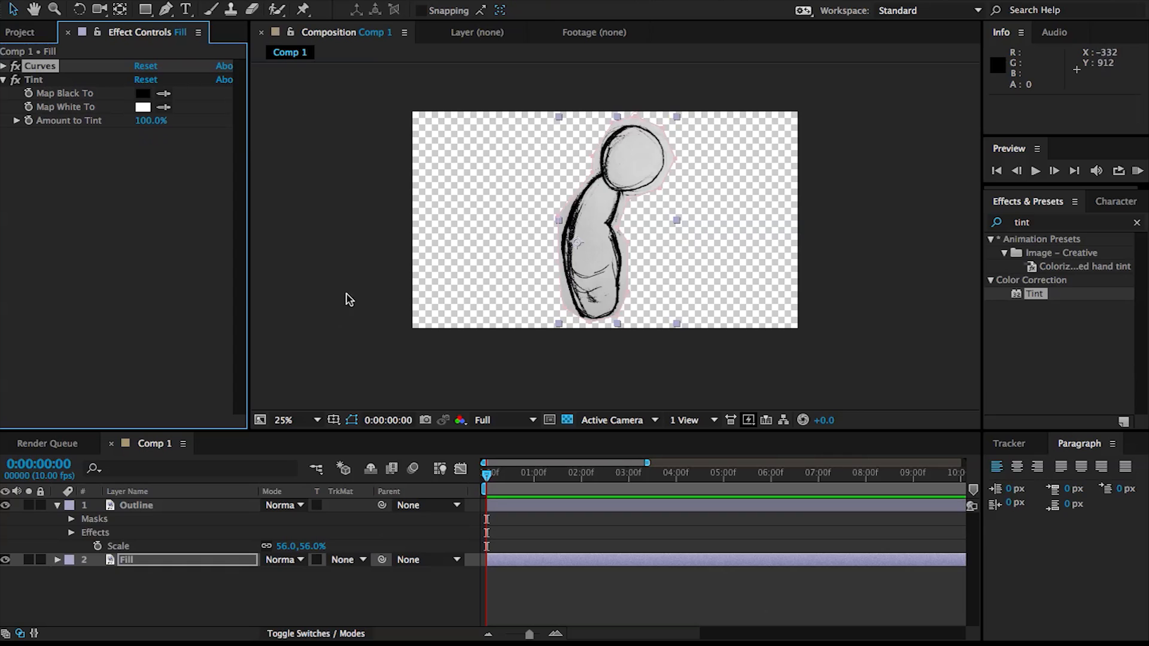
Delete the existing mask from the Fill layer.
key("m")
left_click(129, 574)
key("Delete")
Start a new Pen tool mask on the Fill layer, tracing the outline from the neck down the back and around the base.
left_click(165, 10)
scroll(623, 207, "up", 3)
key("space")
left_click_drag(576, 146, 539, 355)
left_click(532, 196)
left_click(413, 357)
key("space")
left_click_drag(410, 379, 422, 214)
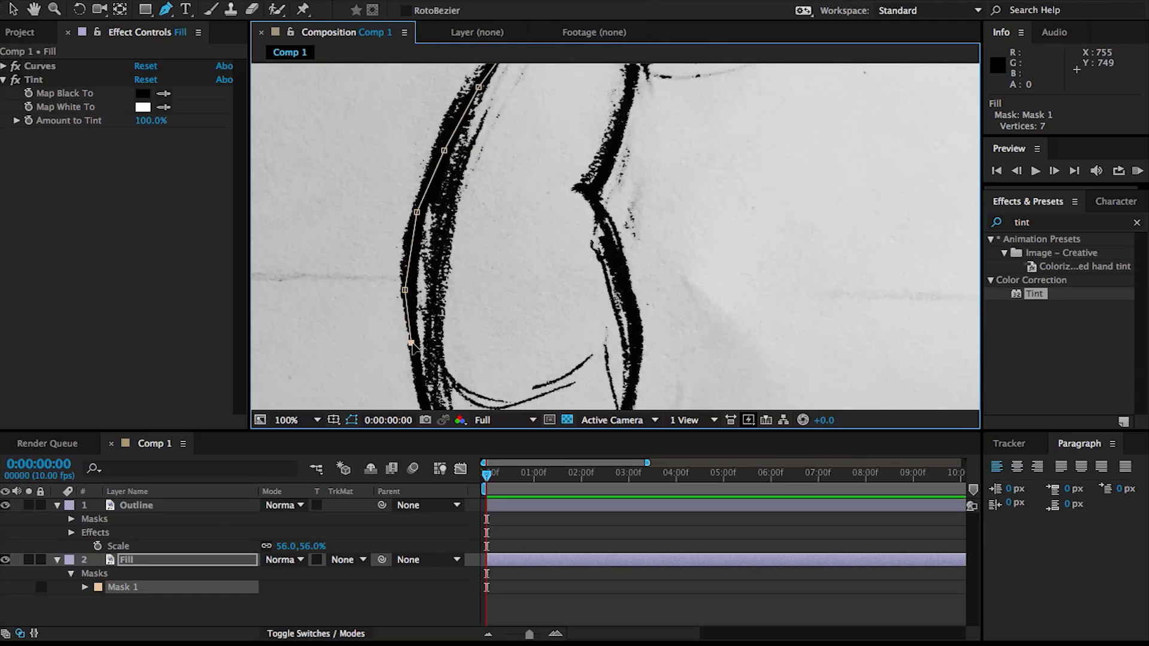
key("space")
left_click_drag(412, 349, 389, 162)
left_click(408, 224)
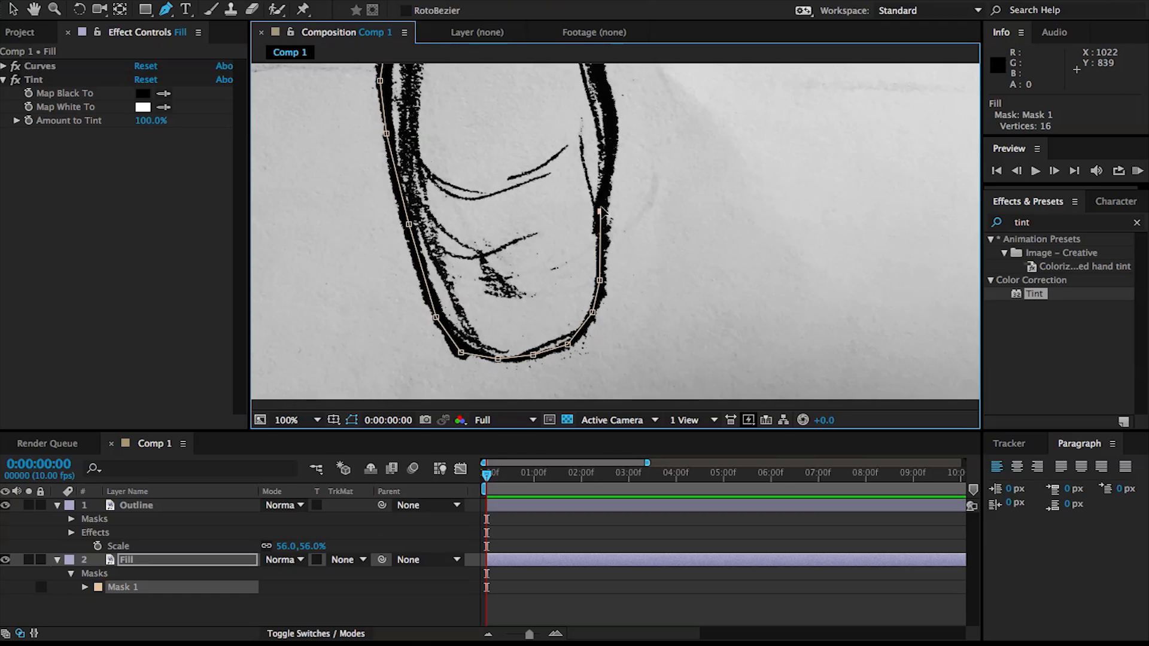
Continue the Fill mask up the front of the body, following the notch, to the underside of the head.
left_click(605, 83)
key("space")
left_click_drag(601, 105, 633, 312)
left_click(612, 221)
left_click(590, 186)
left_click(614, 162)
left_click(635, 104)
key("space")
left_click_drag(639, 67, 645, 233)
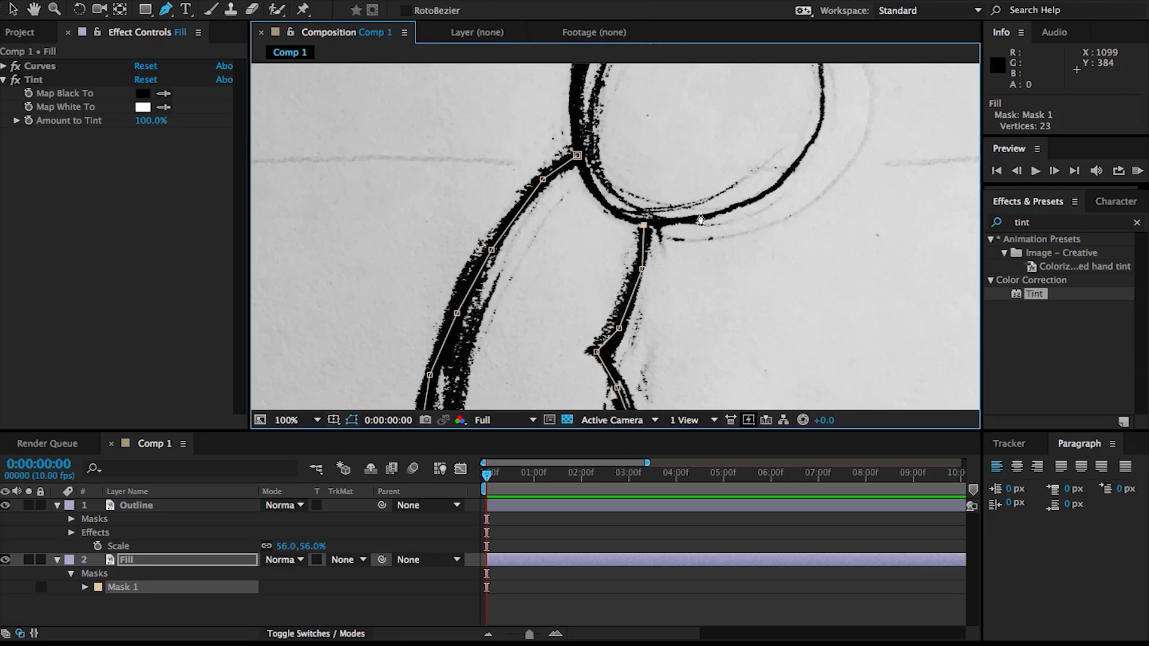
Trace the Fill mask around the head, close it at the neck and deselect the layer to view the whole figure.
left_click(819, 139)
key("space")
left_click_drag(819, 138, 803, 255)
left_click(665, 78)
left_click(625, 88)
left_click(574, 153)
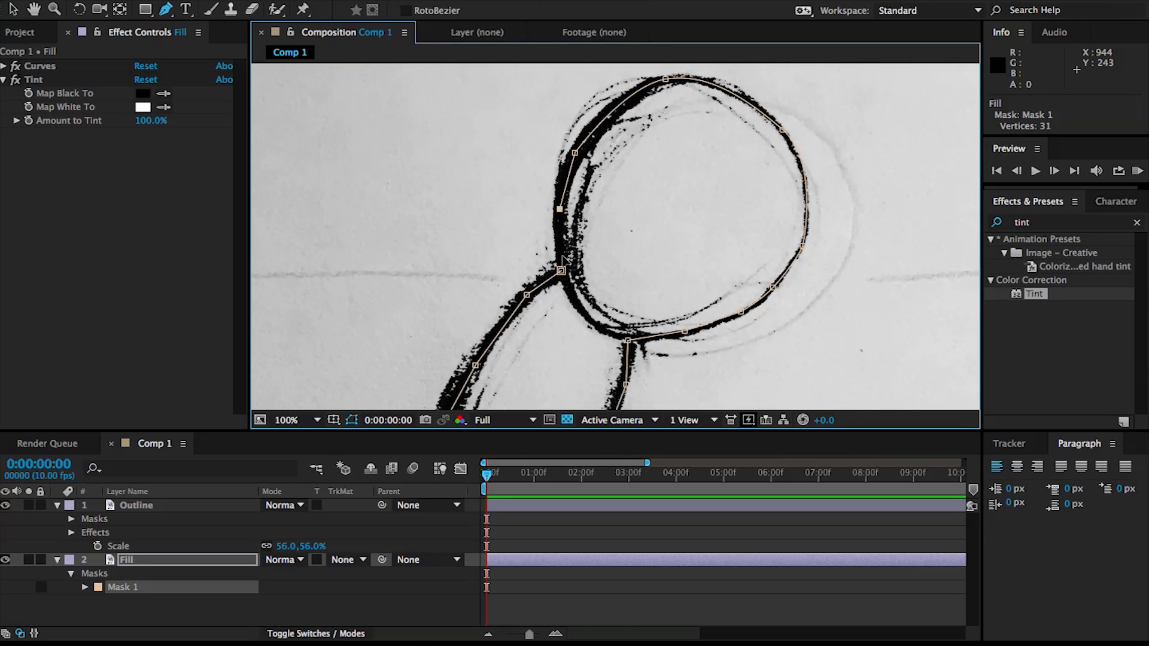
left_click(560, 271)
left_click(15, 13)
key("comma")
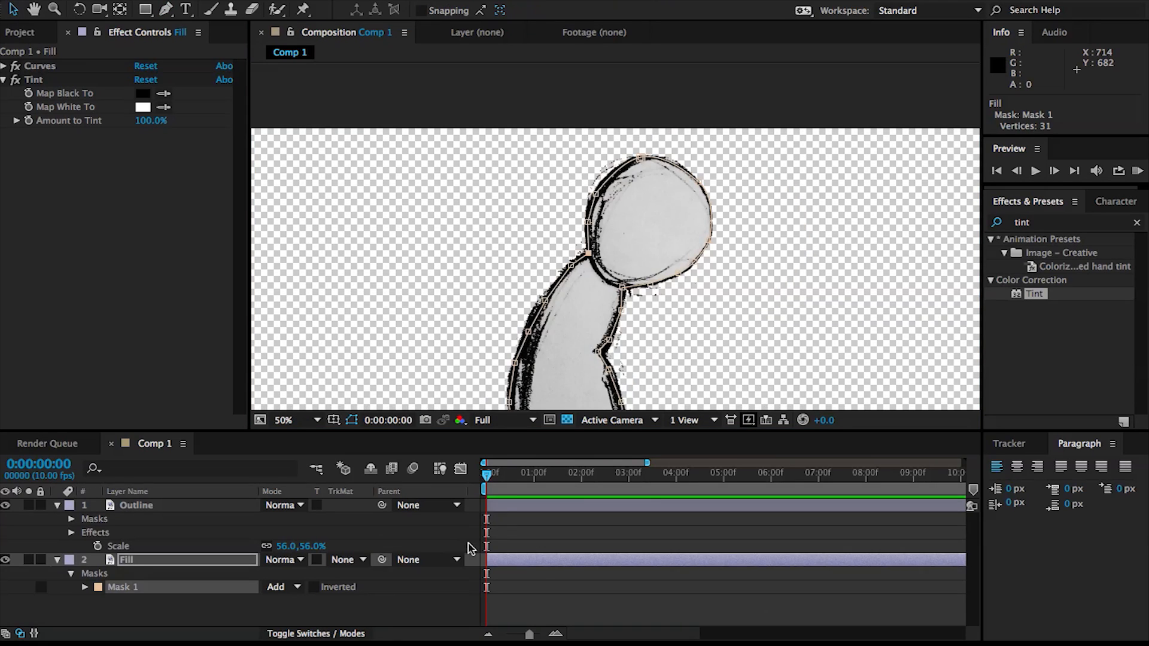
left_click(468, 545)
key("comma")
key("space")
left_click_drag(569, 326, 551, 280)
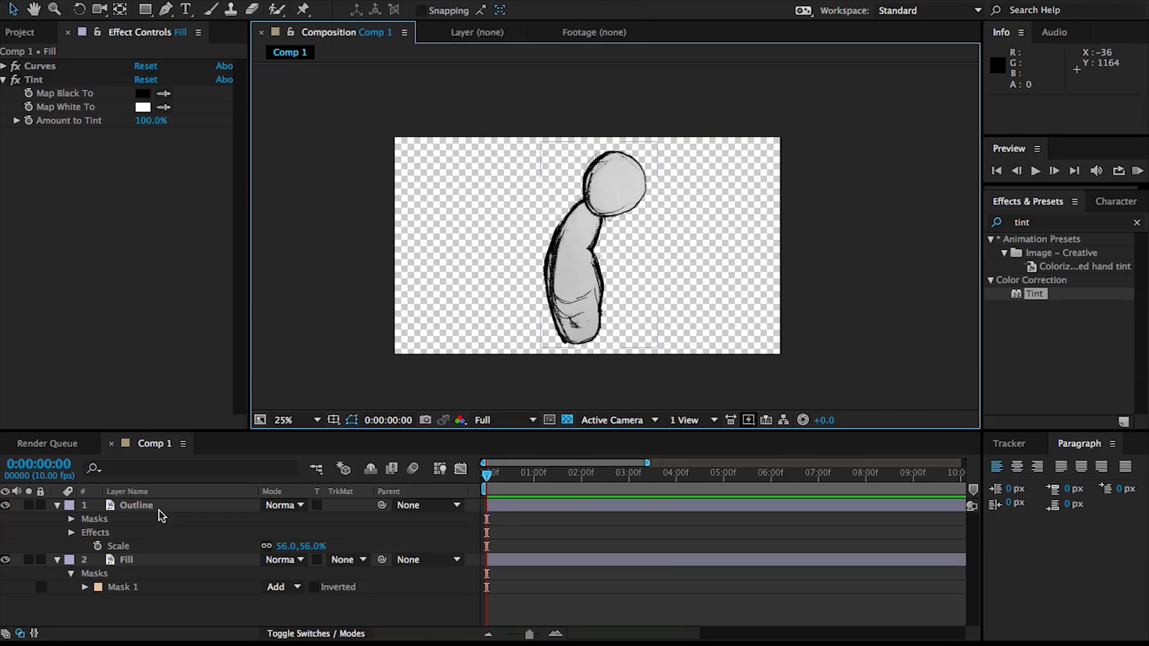
Collapse the Outline and Fill layers and add IMG_3449.JPG to Comp 1 as the top layer.
left_click(57, 505)
left_click(57, 519)
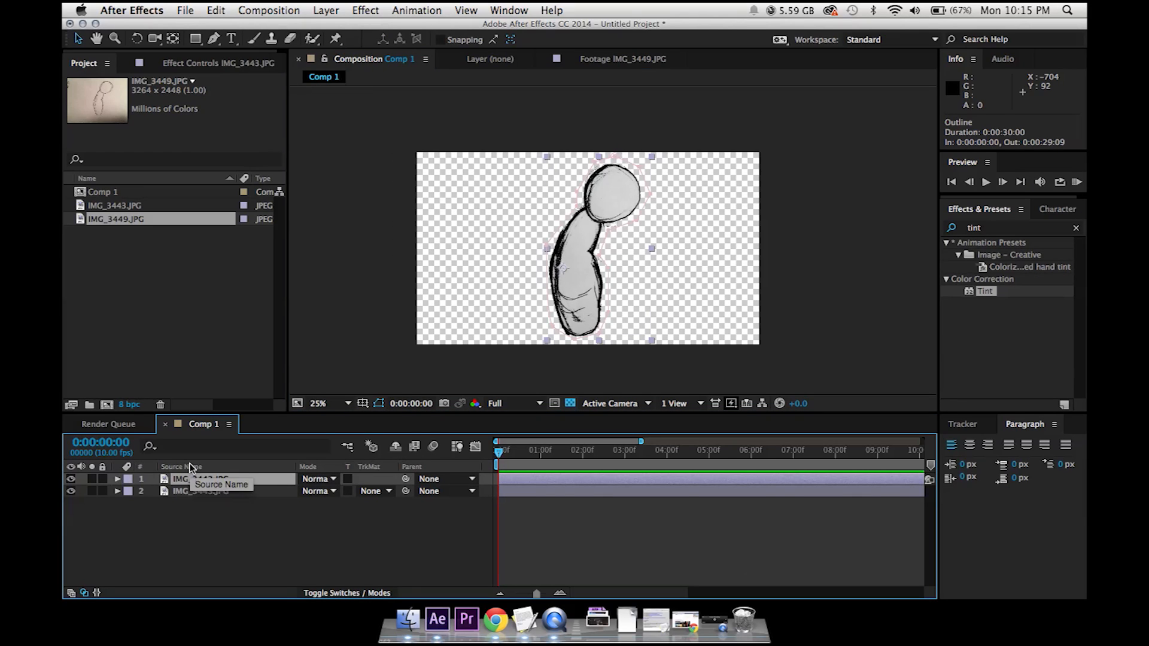
left_click_drag(116, 218, 231, 475)
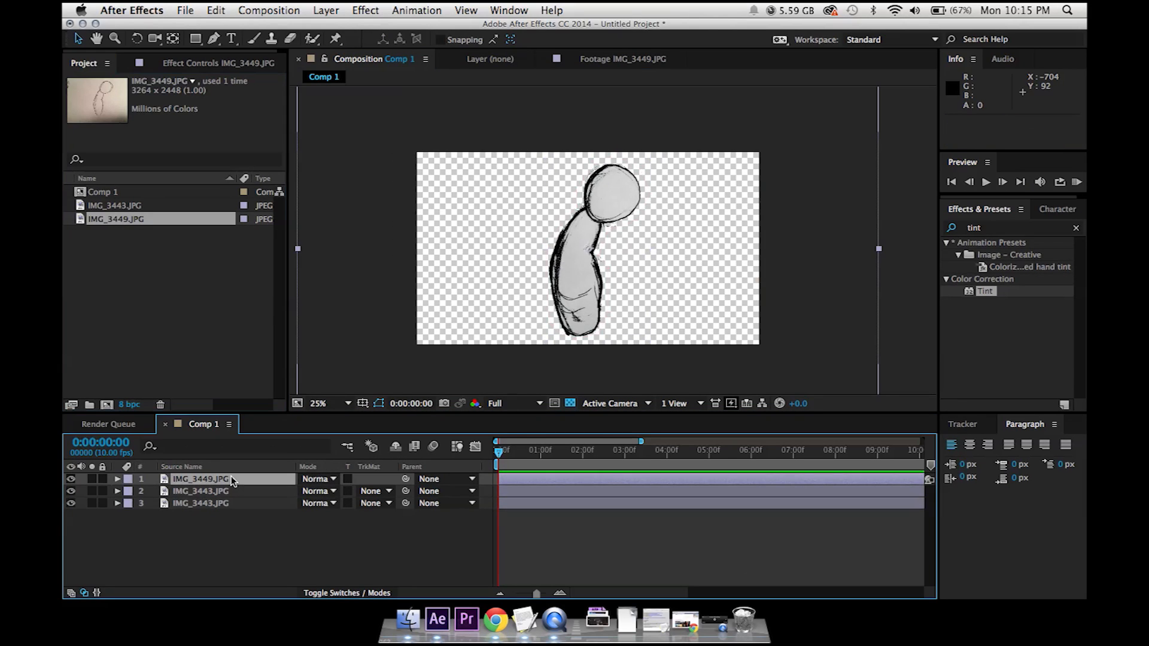
left_click(189, 490)
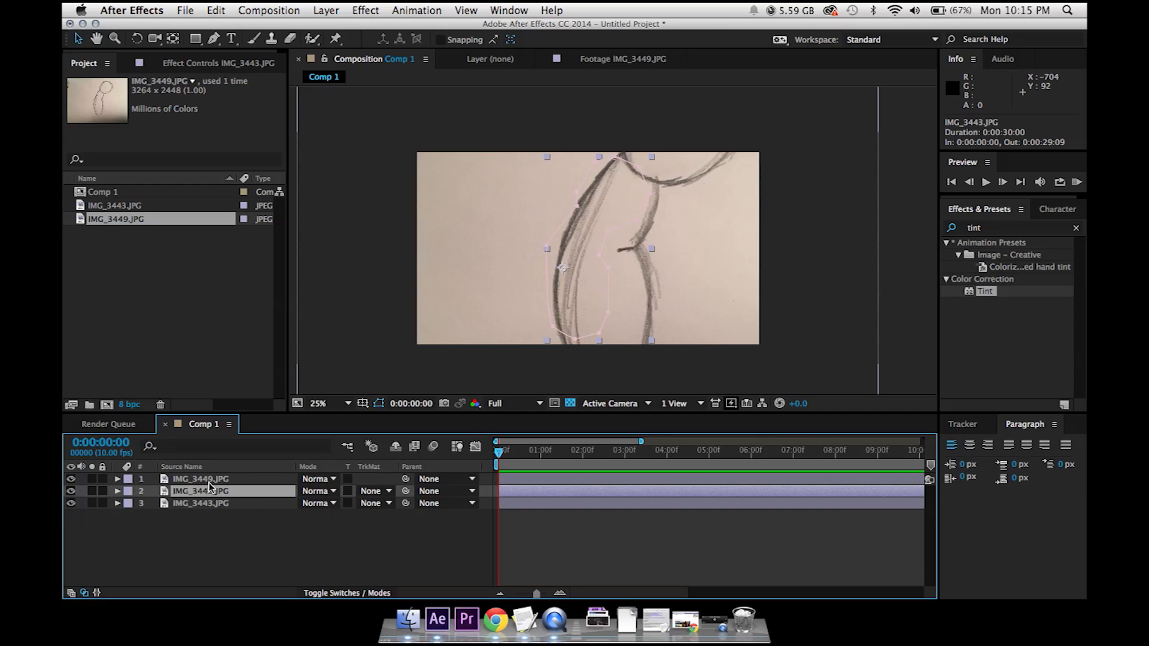
Lower the IMG_3449.JPG layer's opacity to 48%.
left_click(209, 478)
key("t")
left_click_drag(306, 491, 271, 491)
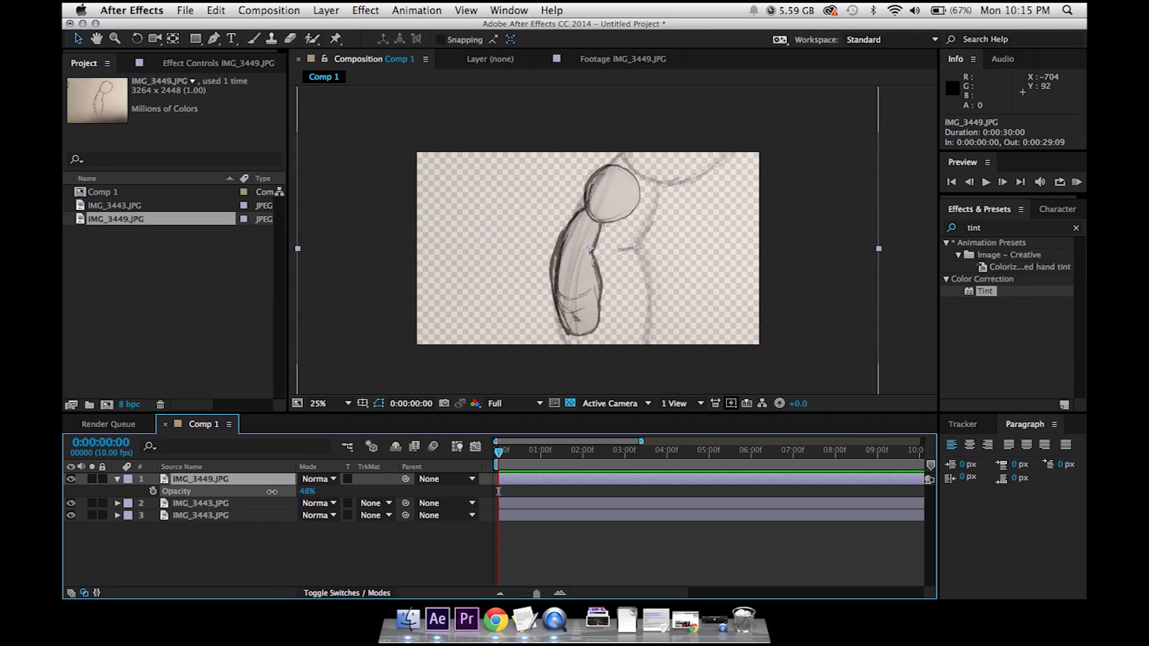
Scale the IMG_3449.JPG layer to 52%, and move and rotate it slightly to line up with the first drawing.
key("s")
left_click_drag(346, 491, 319, 501)
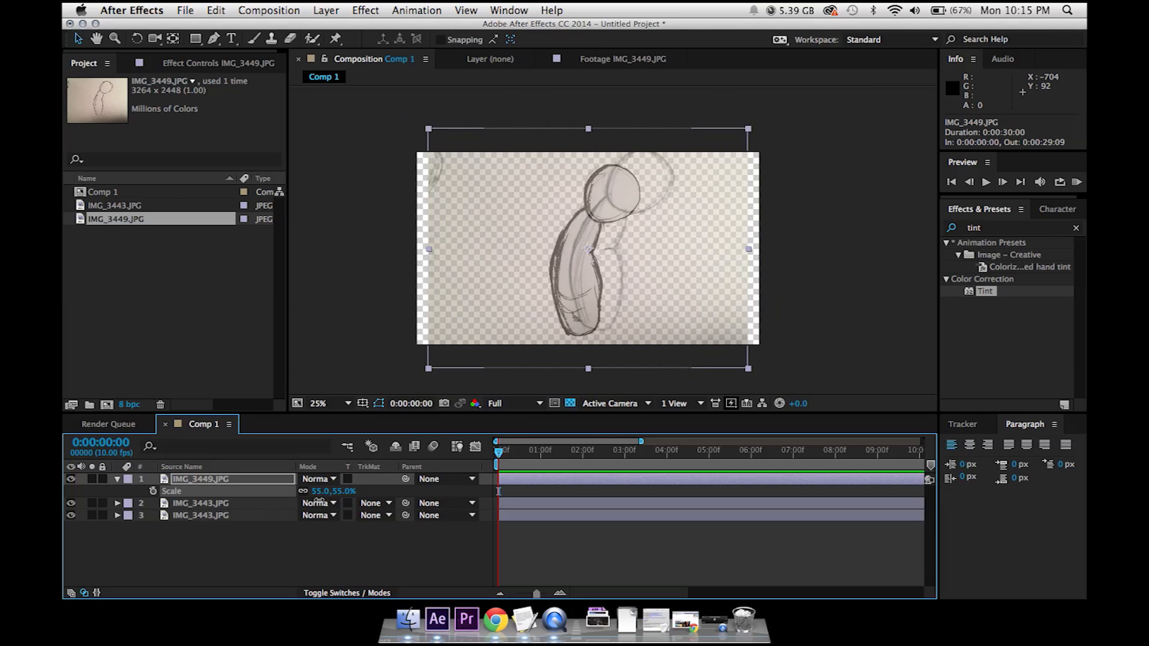
left_click_drag(587, 285, 581, 289)
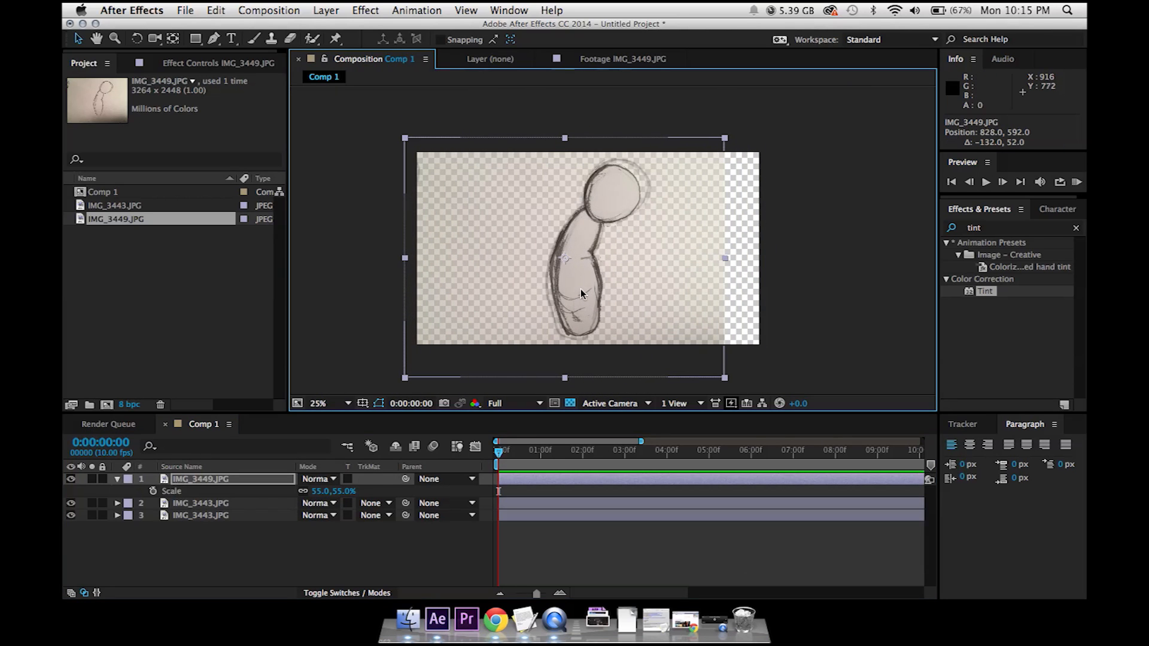
mouse_move(344, 490)
left_mouse_down()
mouse_move(325, 491)
mouse_move(335, 491)
left_mouse_up()
key("r")
left_click_drag(527, 358, 528, 360)
key("s")
left_click_drag(345, 497, 346, 500)
key("Right")
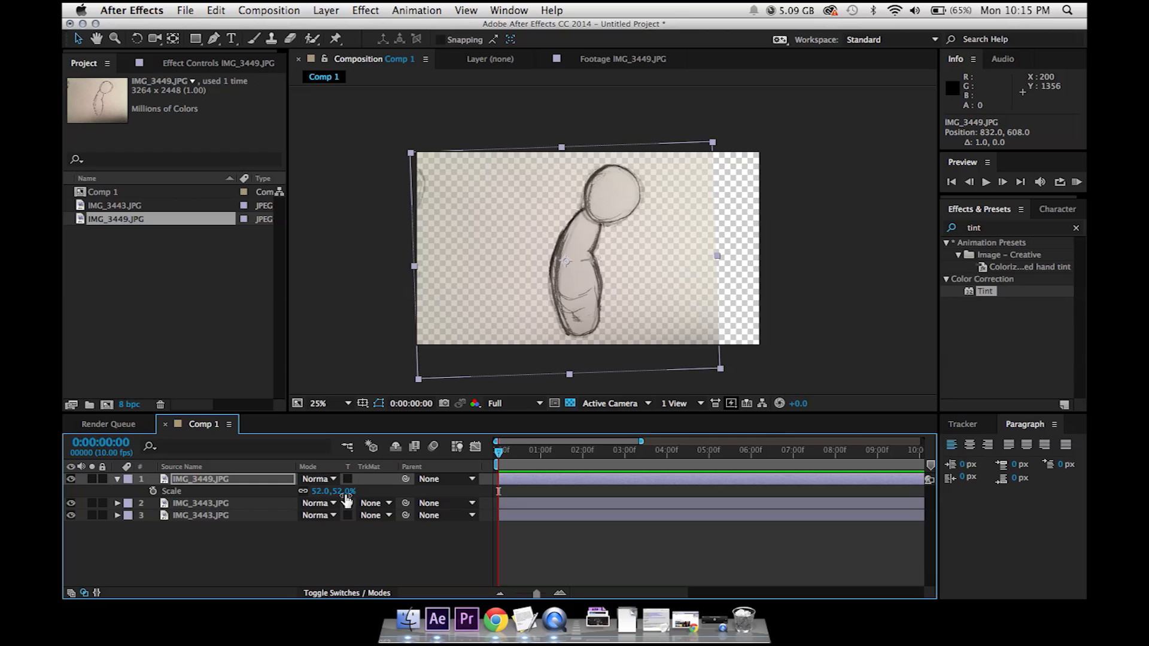
Restore the IMG_3449.JPG layer's opacity to 100%.
key("t")
left_click_drag(309, 491, 440, 502)
left_click(195, 477)
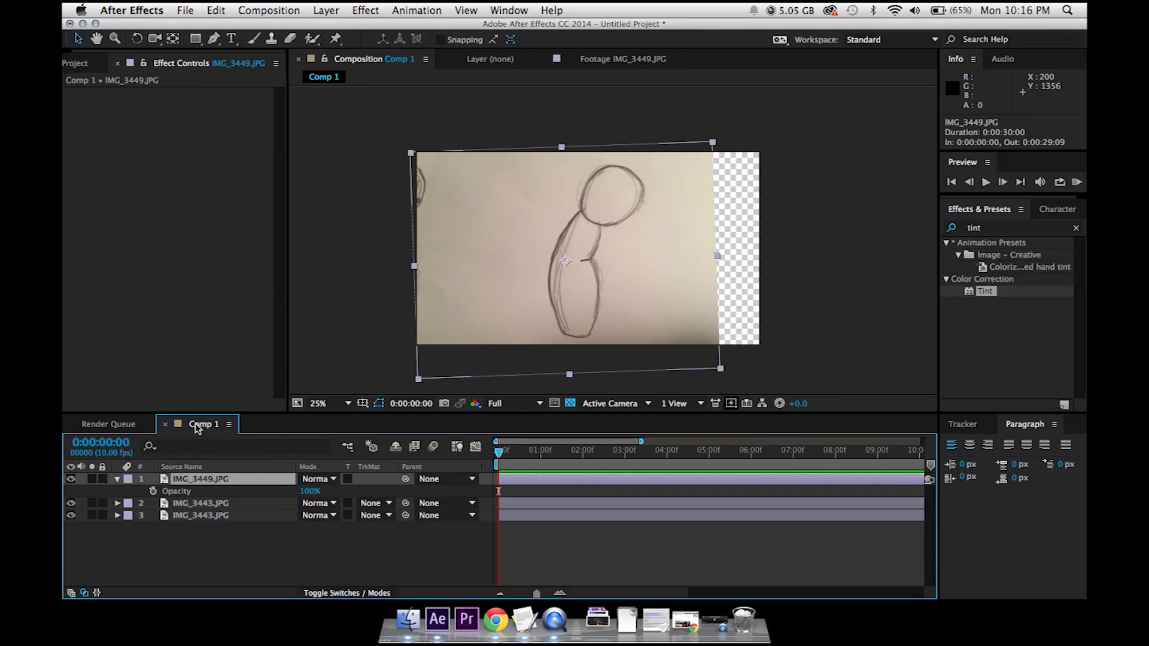
Show layer names, duplicate the IMG_3449.JPG layer and rename the lower copy Fill.
left_click(195, 466)
key("ctrl+d")
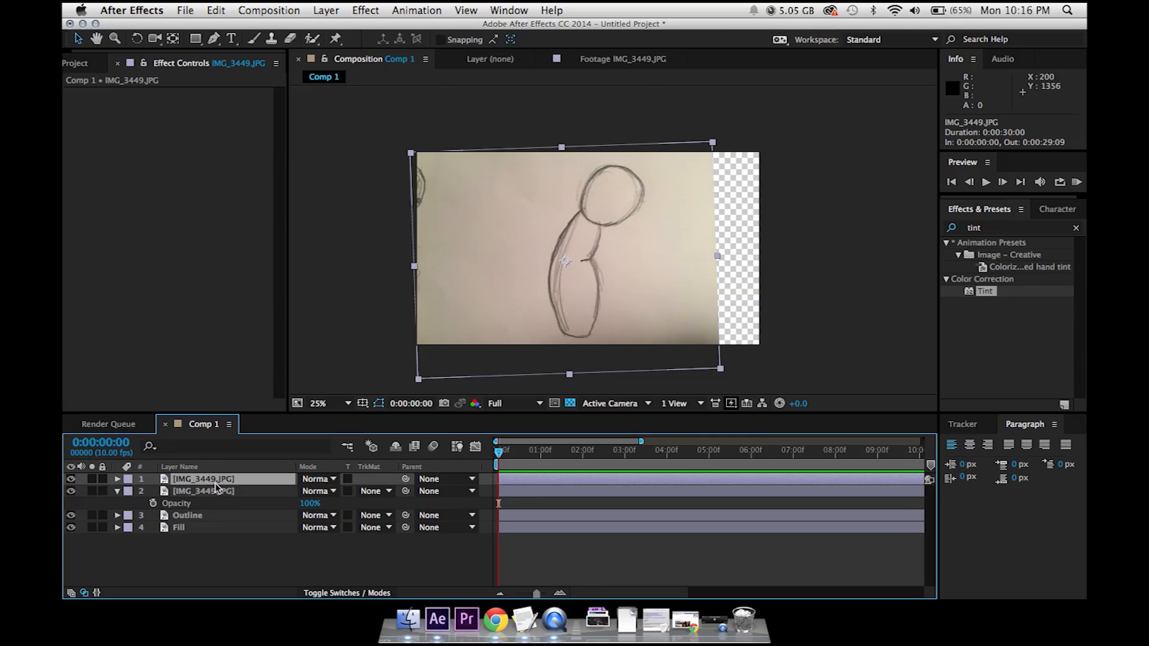
left_click(215, 486)
key("Return")
type("Fi")
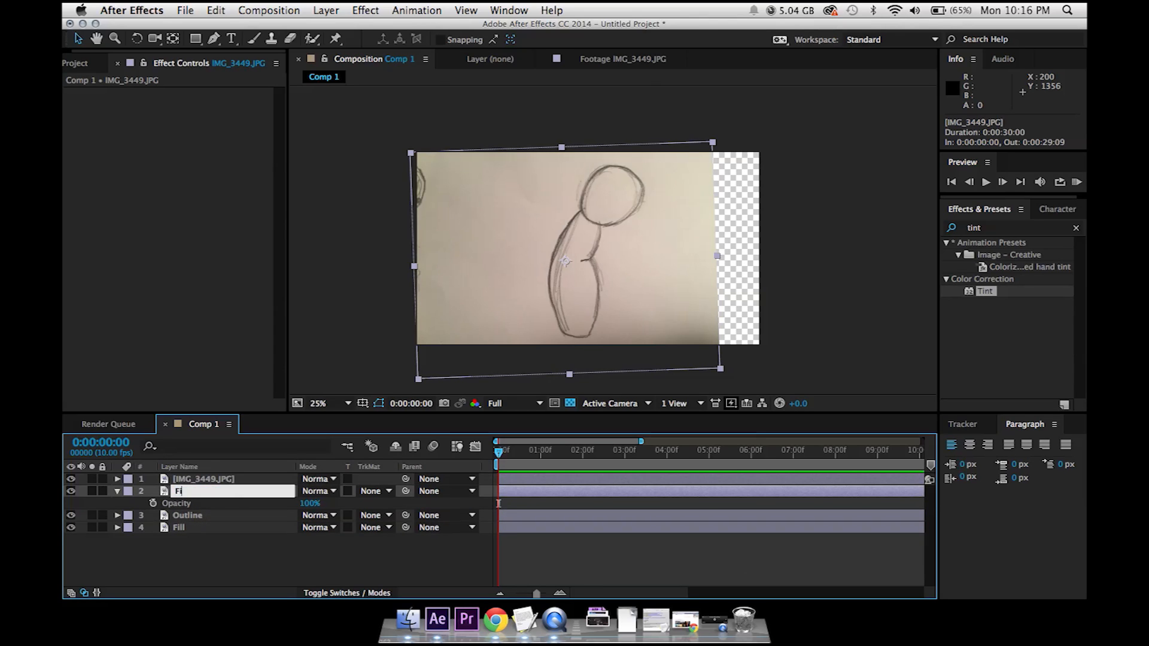
type("ll")
key("Return")
Rename the upper IMG_3449.JPG layer as Outline.
left_click(200, 480)
key("Return")
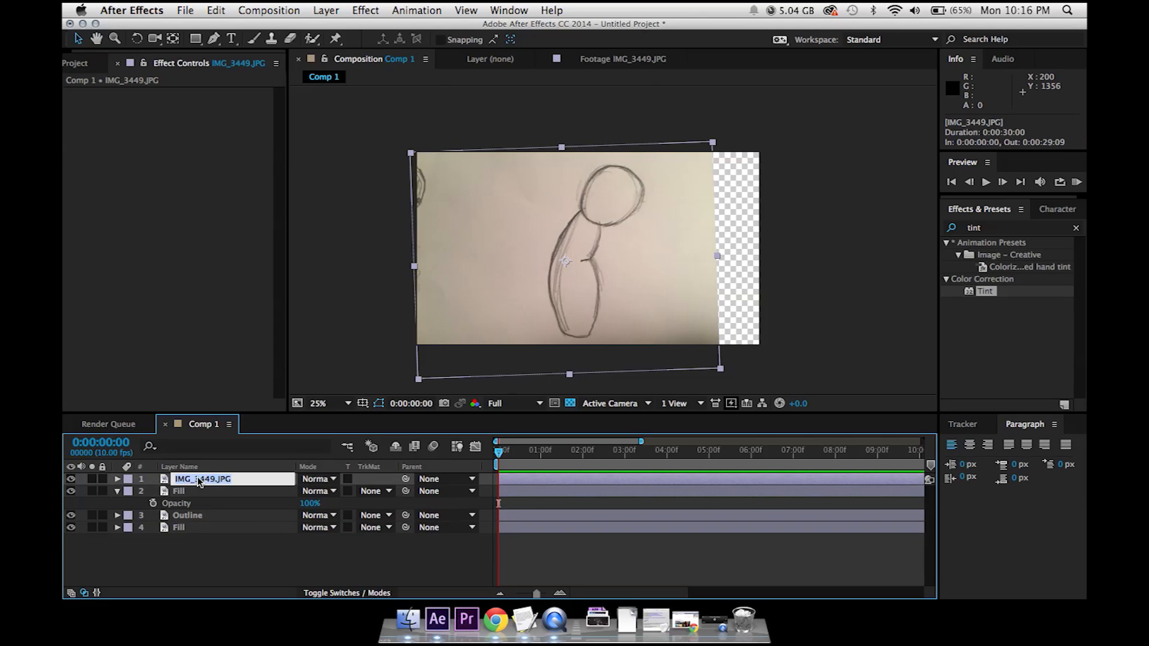
type("Outline")
key("Return")
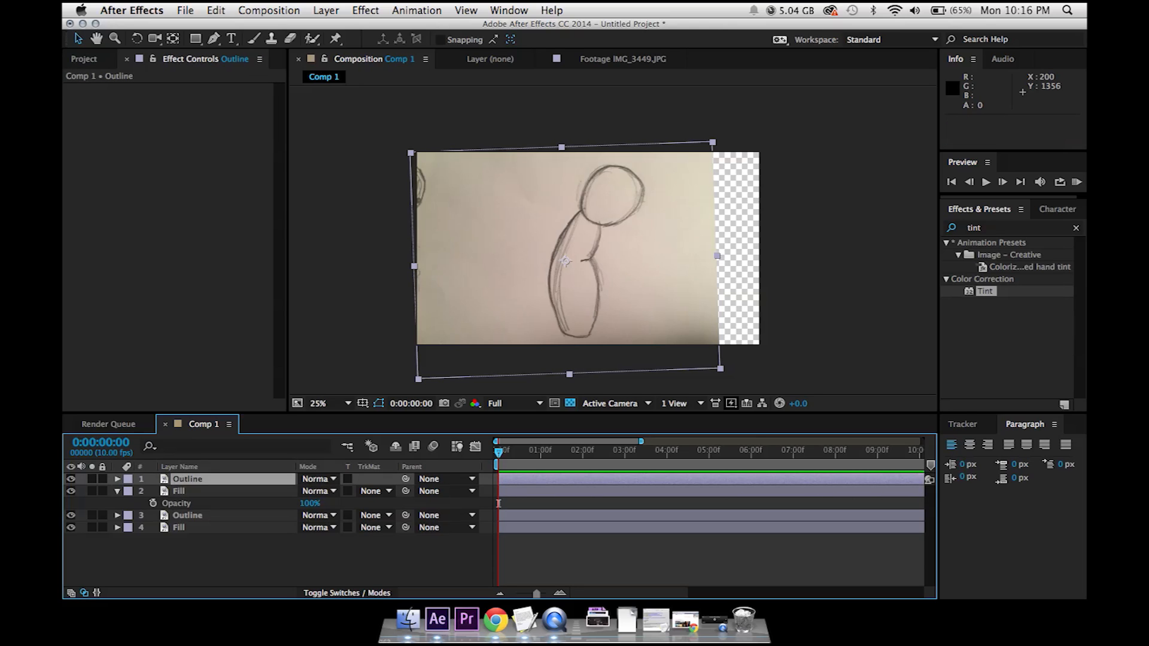
Copy all effects from the first drawing's Outline layer onto the new top Outline layer.
left_click(181, 516)
left_click(72, 221)
key("super+a")
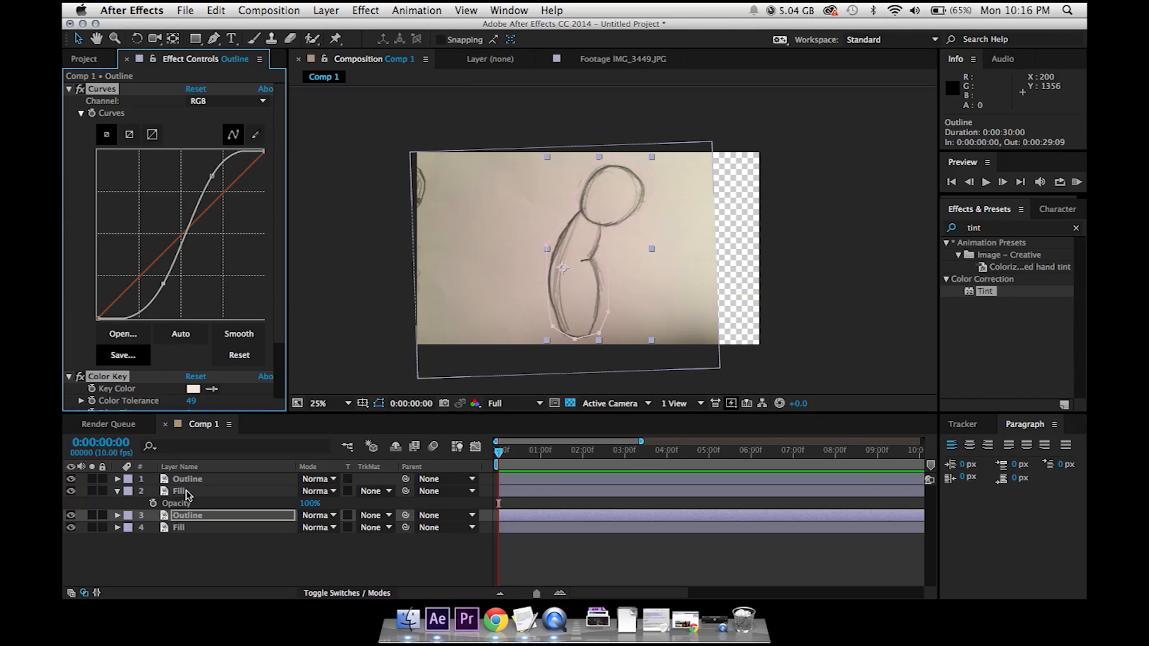
left_click(186, 480)
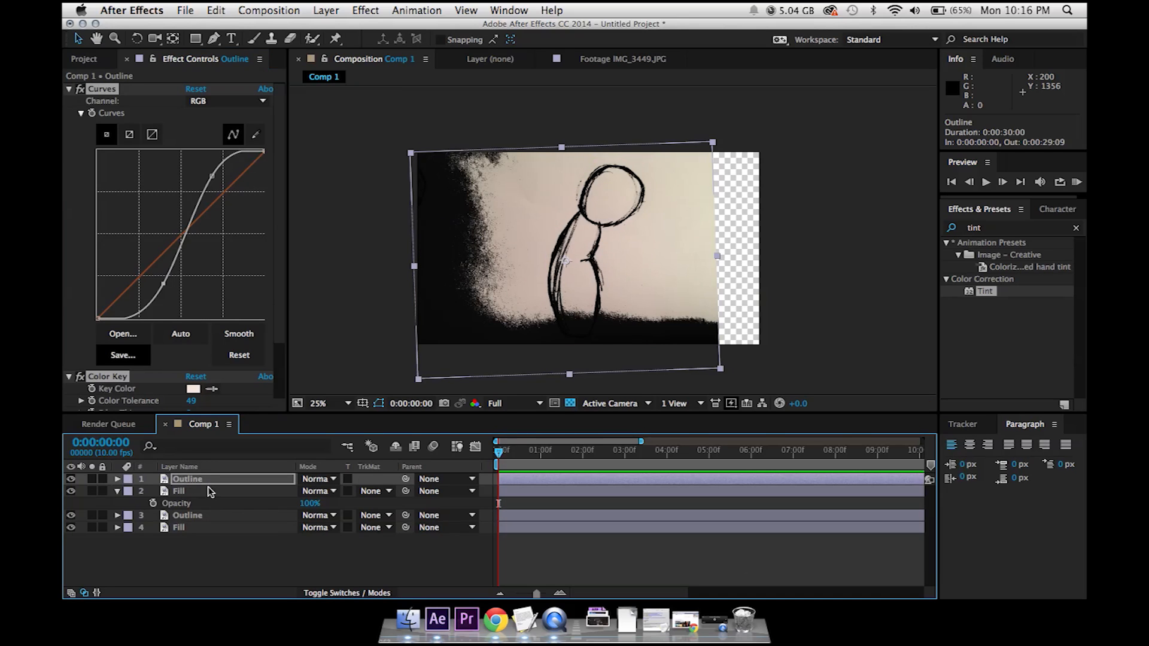
Turn off the Tint effect on the new Outline layer, compare it with and without Color Key, and solo the layer.
left_click(81, 113)
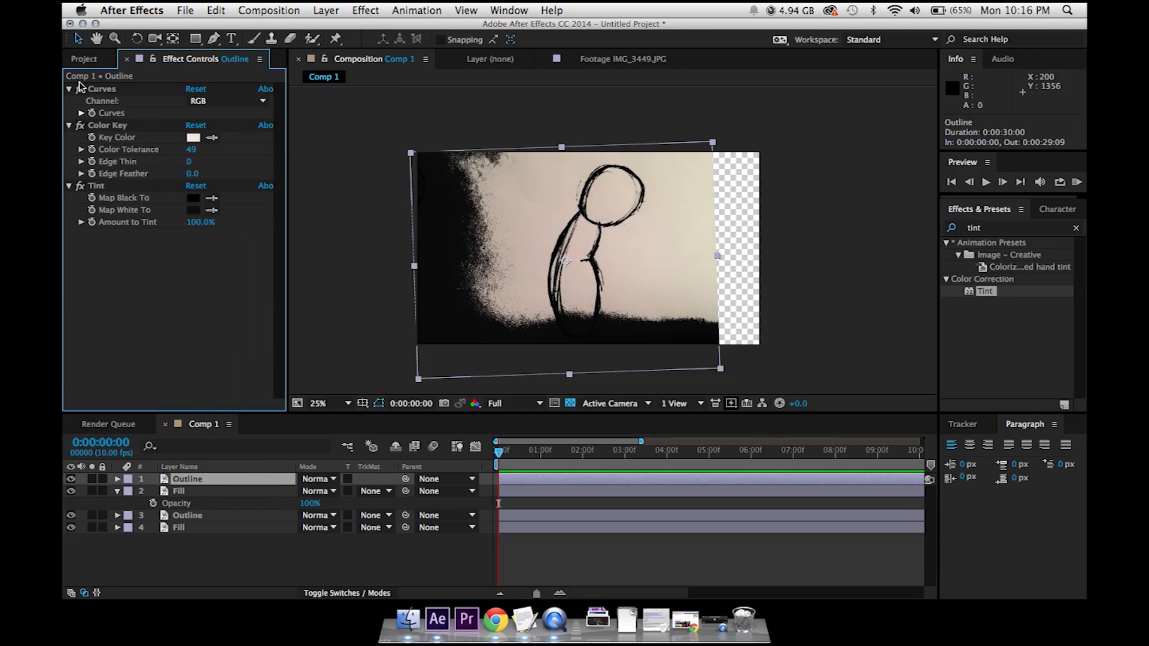
left_click(80, 186)
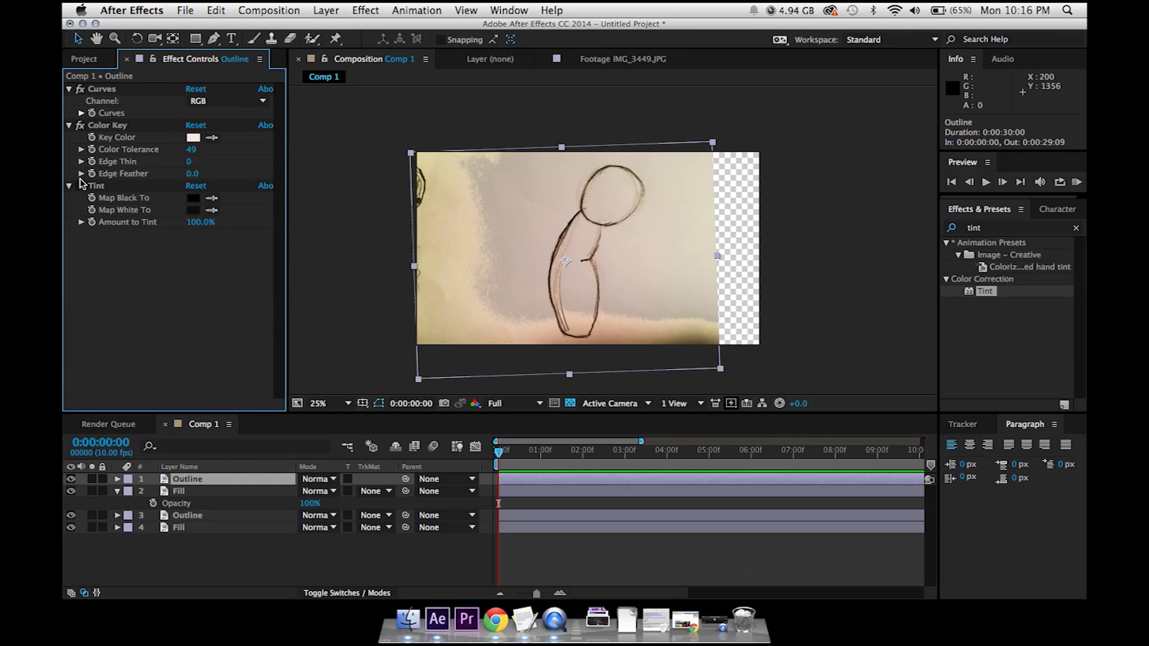
left_click(80, 126)
left_click(80, 125)
left_click(92, 479)
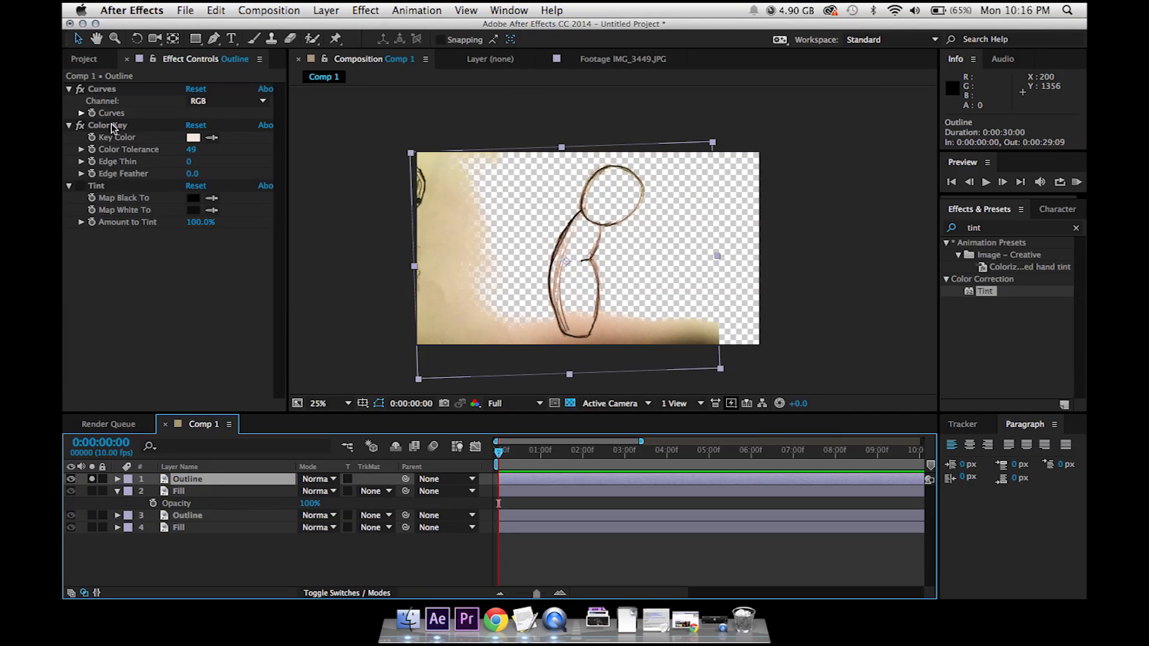
Resample the Color Key's key color from the paper beside the figure, with the effect turned off while sampling.
left_click(81, 127)
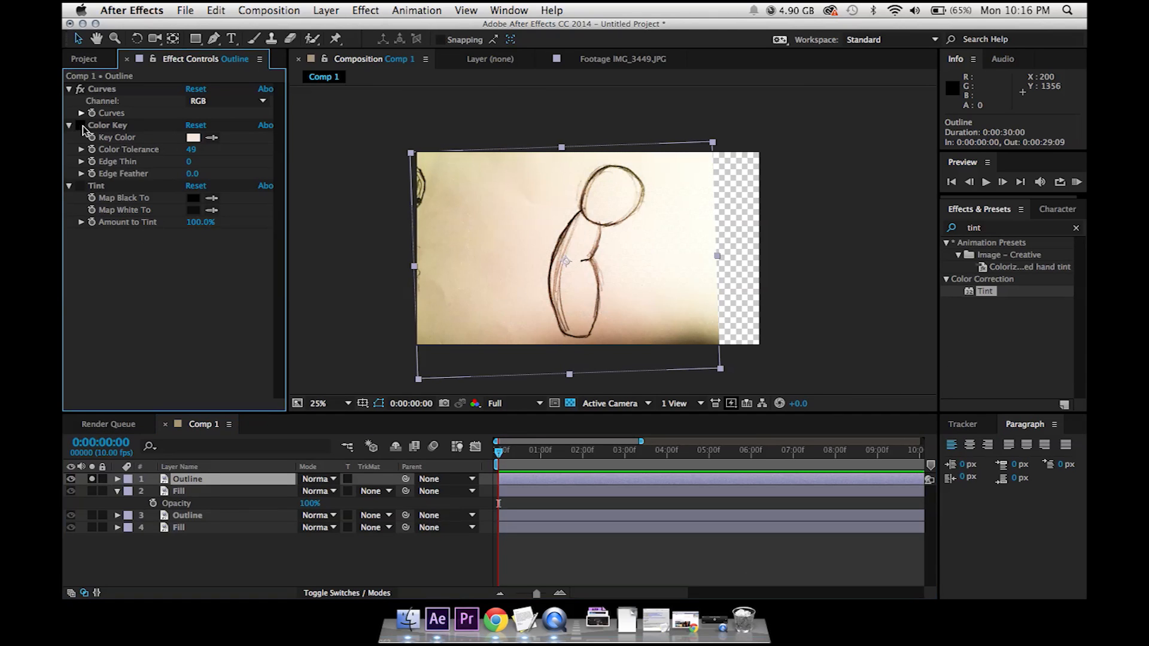
left_click(212, 138)
left_click(649, 251)
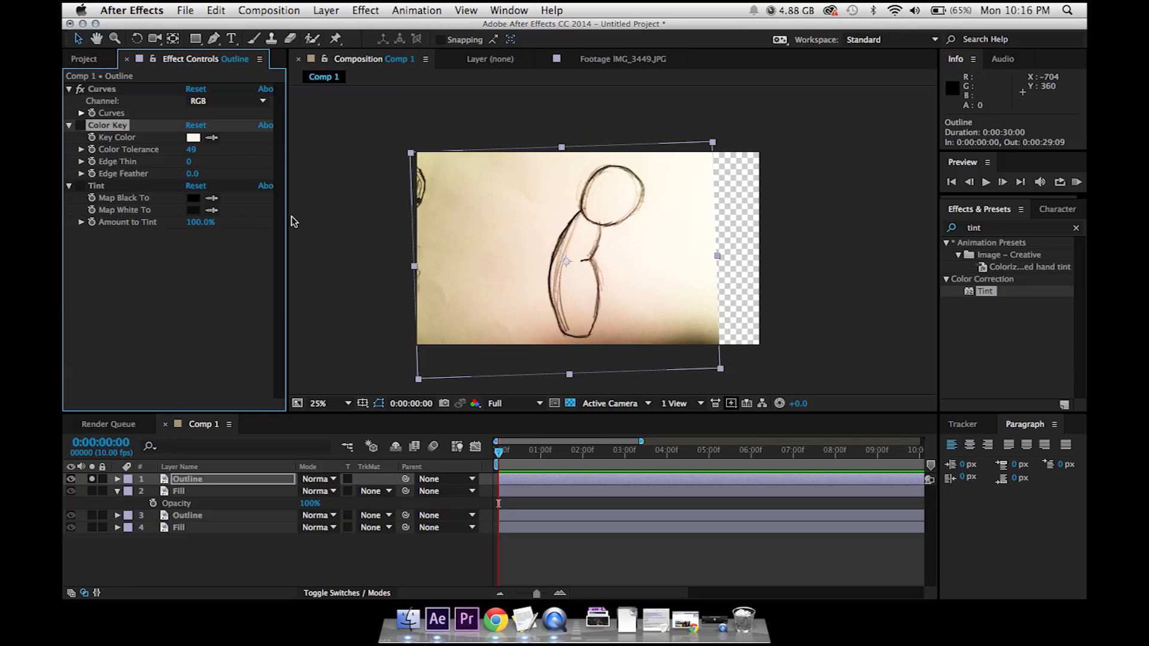
left_click(80, 126)
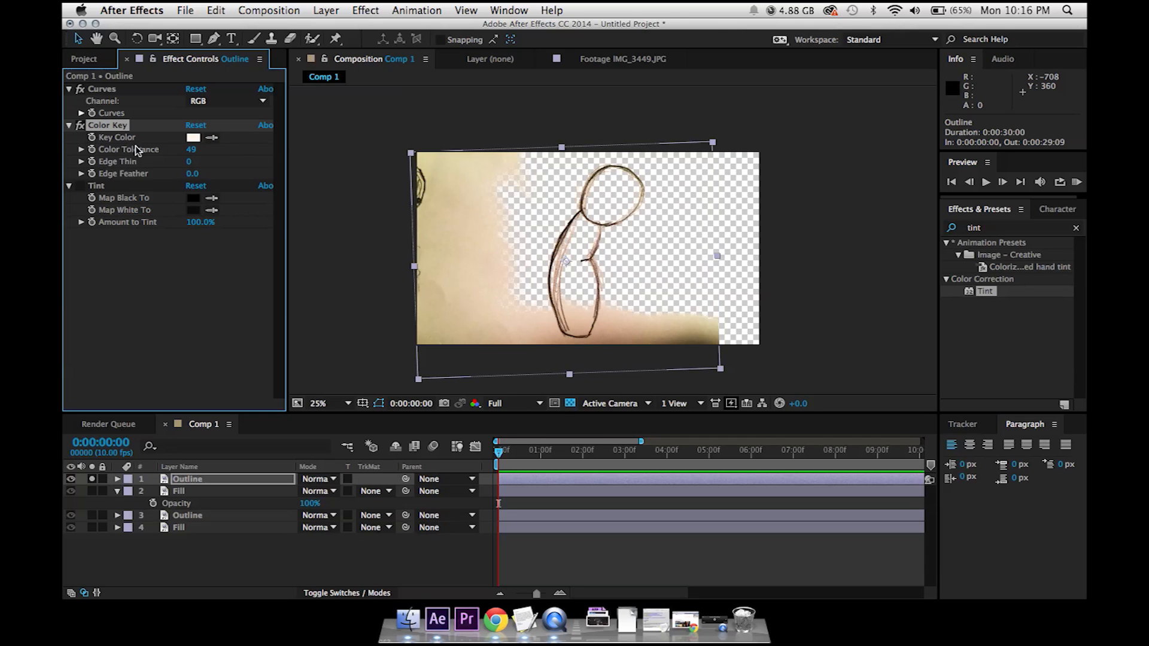
Duplicate the Outline layer's Color Key twice, sampling the tan paper beside the figure and the brown paper beneath it as key colors.
key("super+d")
left_click(212, 198)
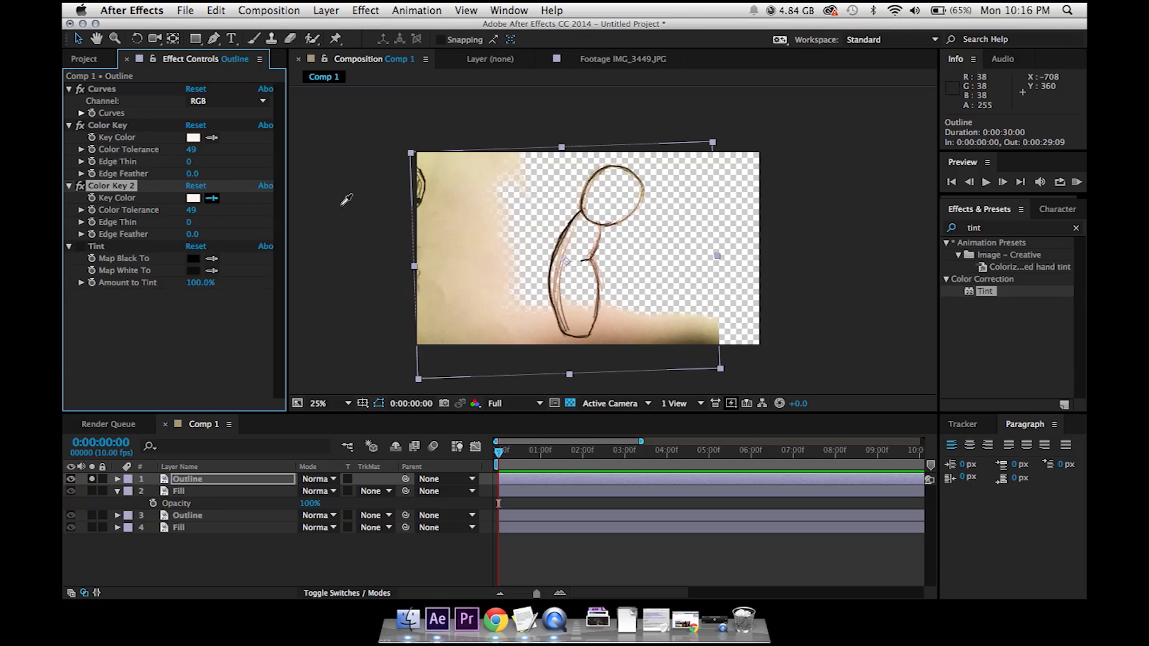
left_click(470, 287)
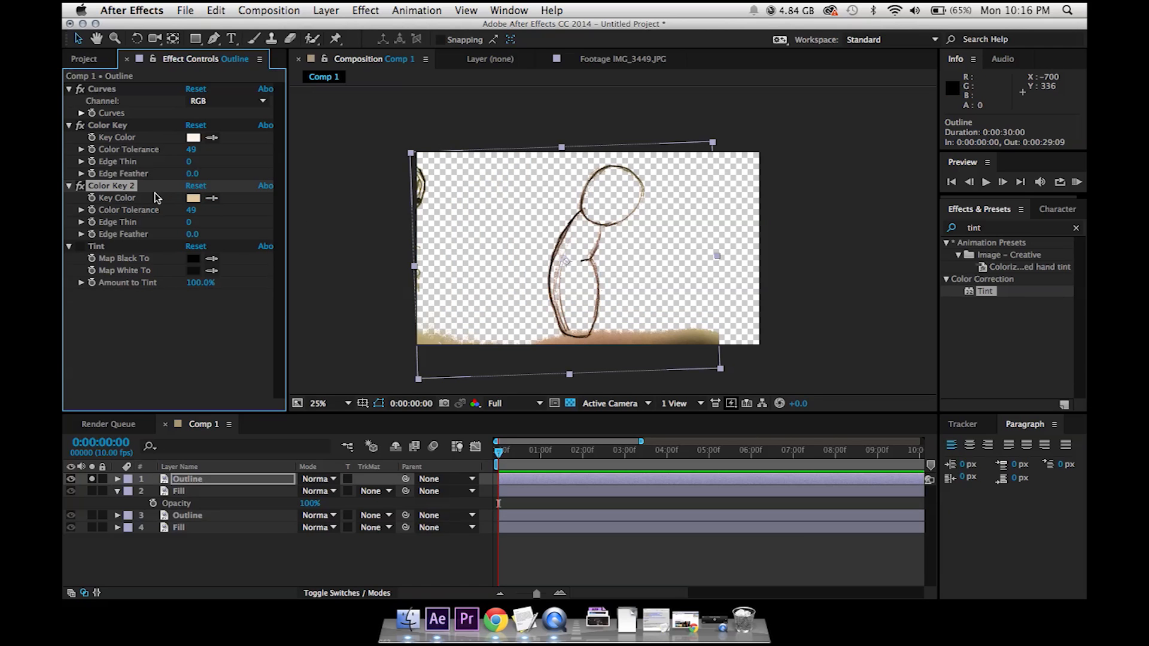
key("super+d")
left_click(212, 259)
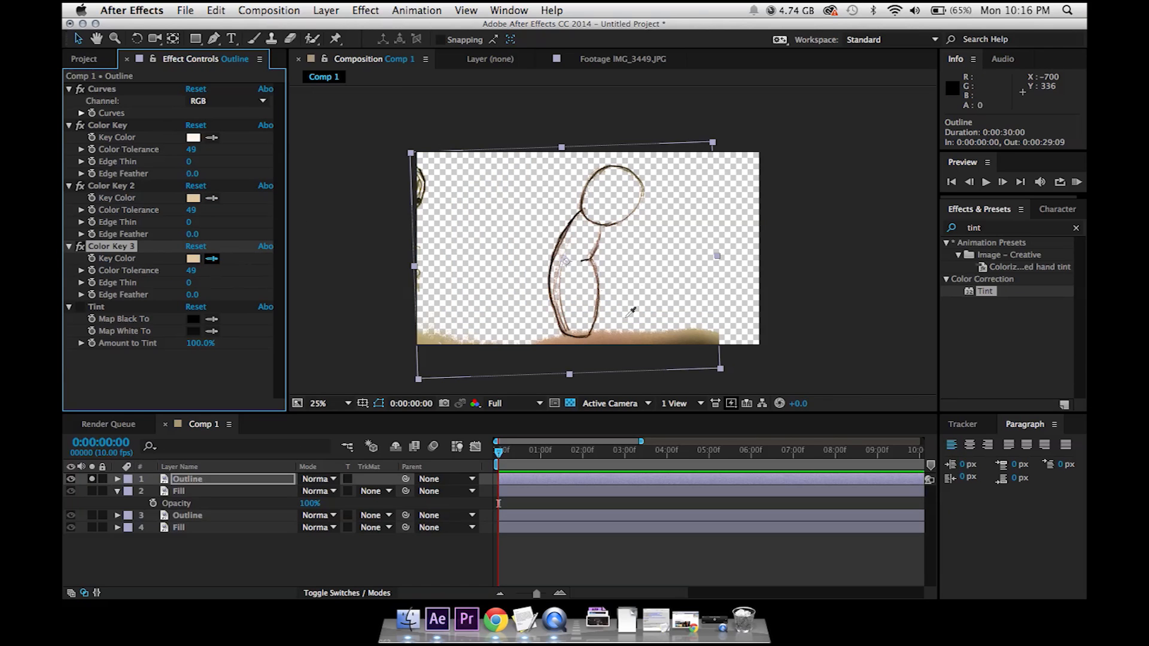
left_click(601, 346)
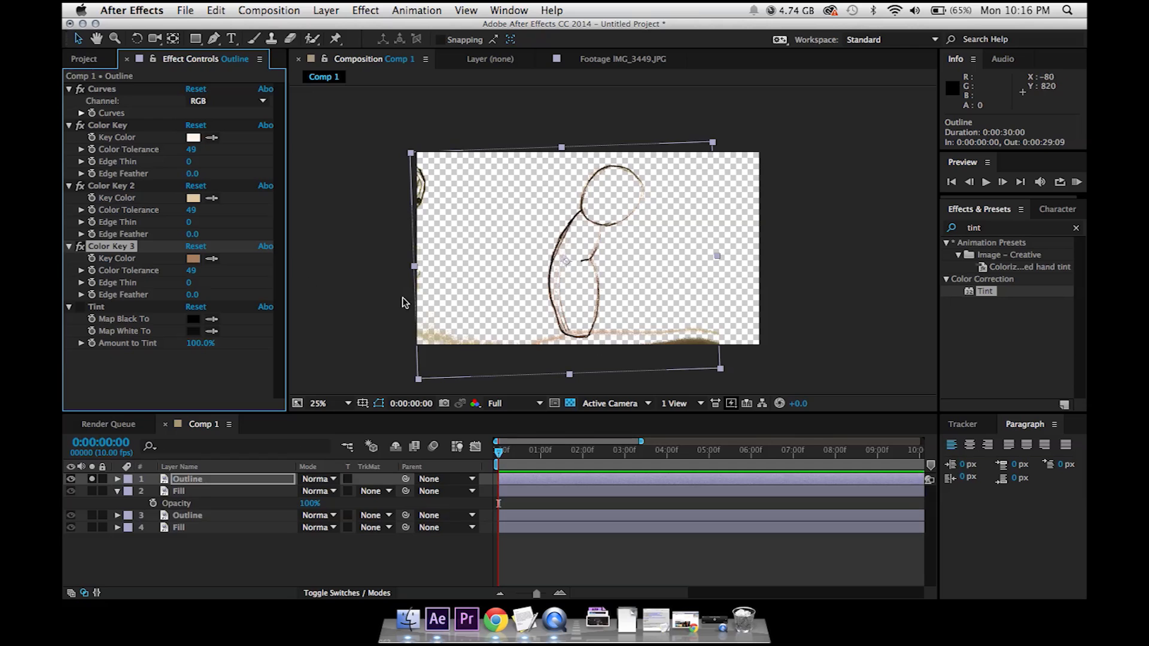
Set the color tolerance to 0 for Color Key 3 and 135 for Color Key 2, and turn Tint back on.
left_click_drag(191, 271, 158, 271)
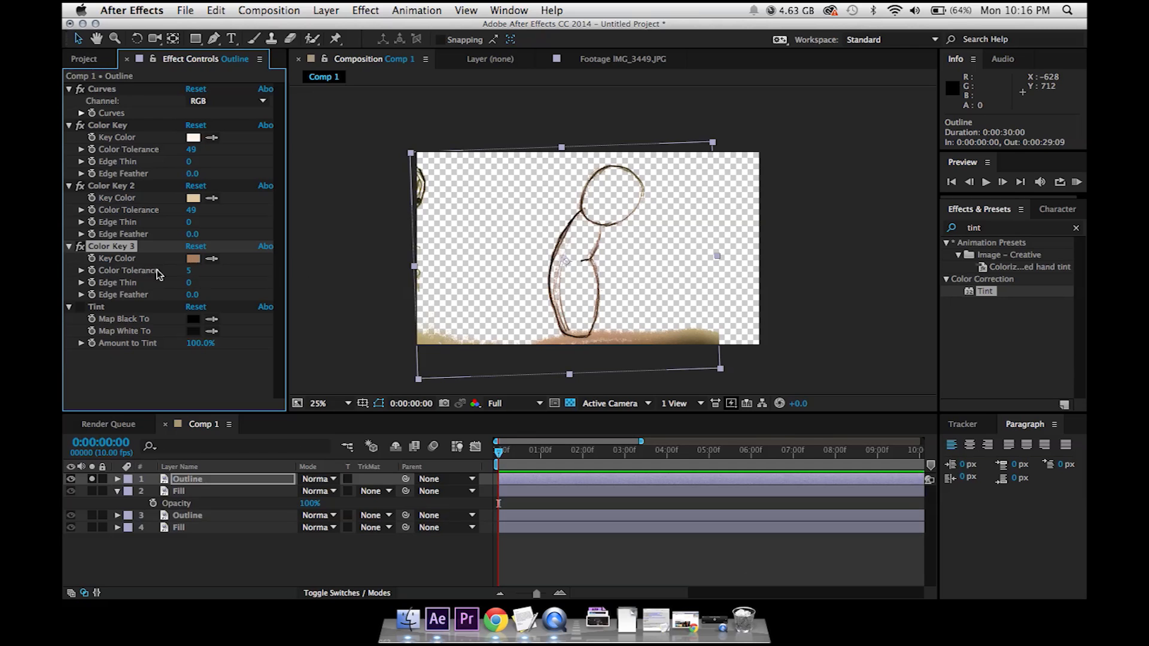
left_click(80, 306)
mouse_move(190, 275)
left_mouse_down()
mouse_move(248, 271)
mouse_move(190, 279)
left_mouse_up()
mouse_move(191, 210)
left_mouse_down()
mouse_move(253, 213)
mouse_move(202, 210)
left_mouse_up()
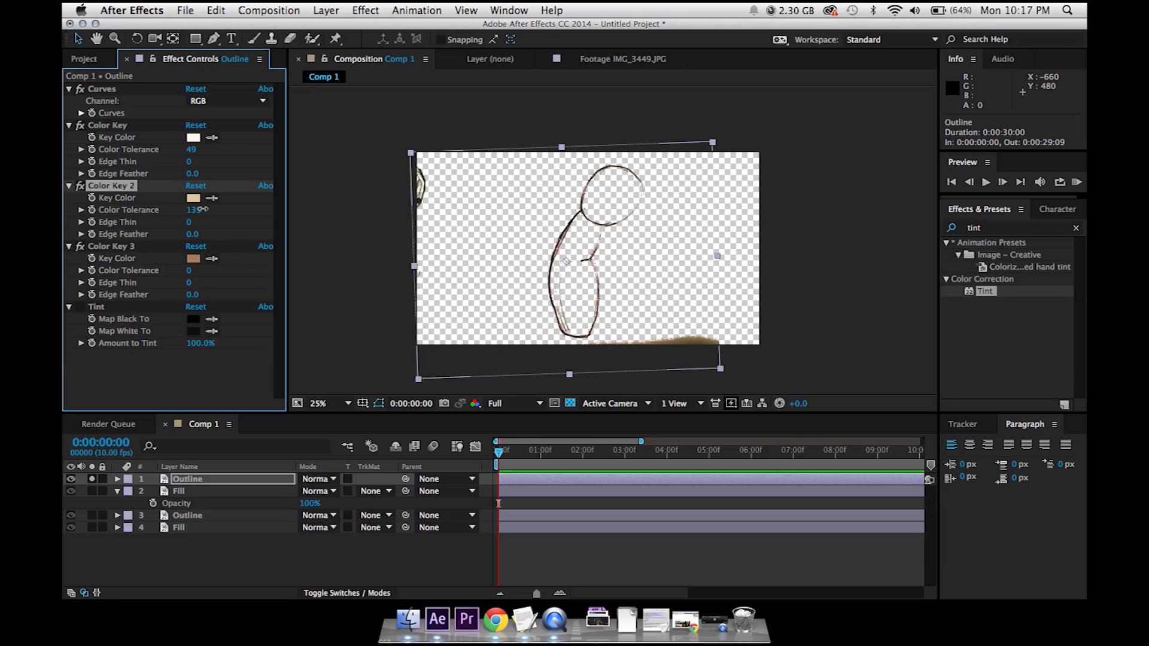
left_click(80, 306)
Draw a loose closed Pen mask around the whole figure on the top Outline layer to cut away the leftover marks.
left_click(214, 38)
left_click(583, 162)
left_click(562, 220)
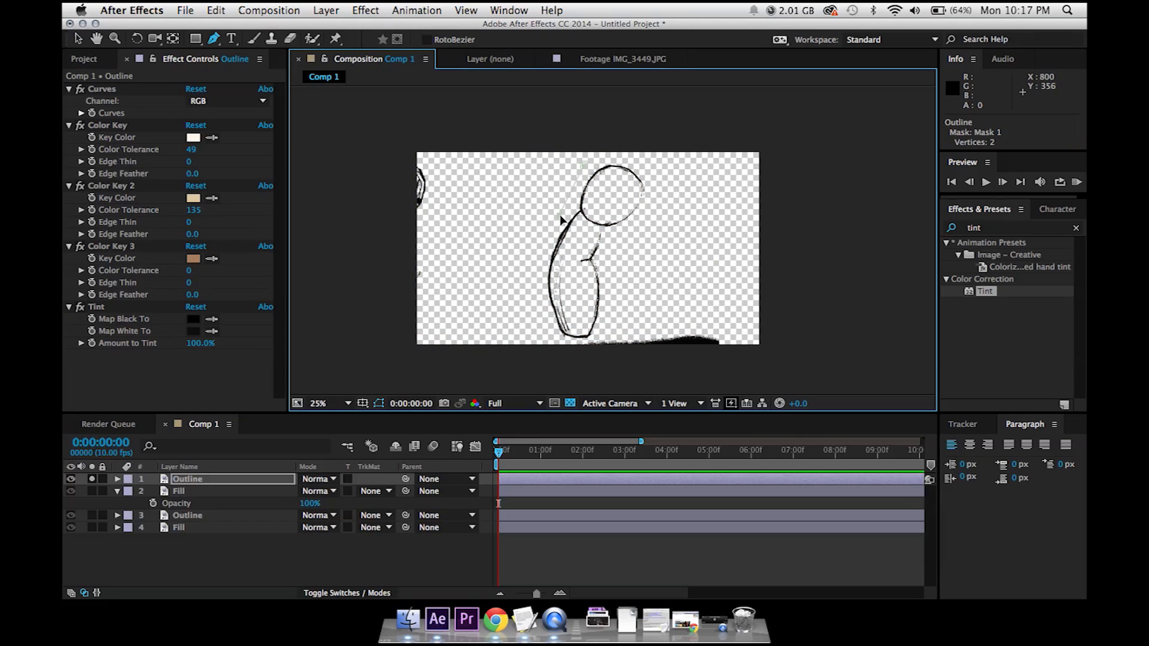
left_click(669, 223)
left_click(658, 166)
left_click(584, 162)
left_click(76, 39)
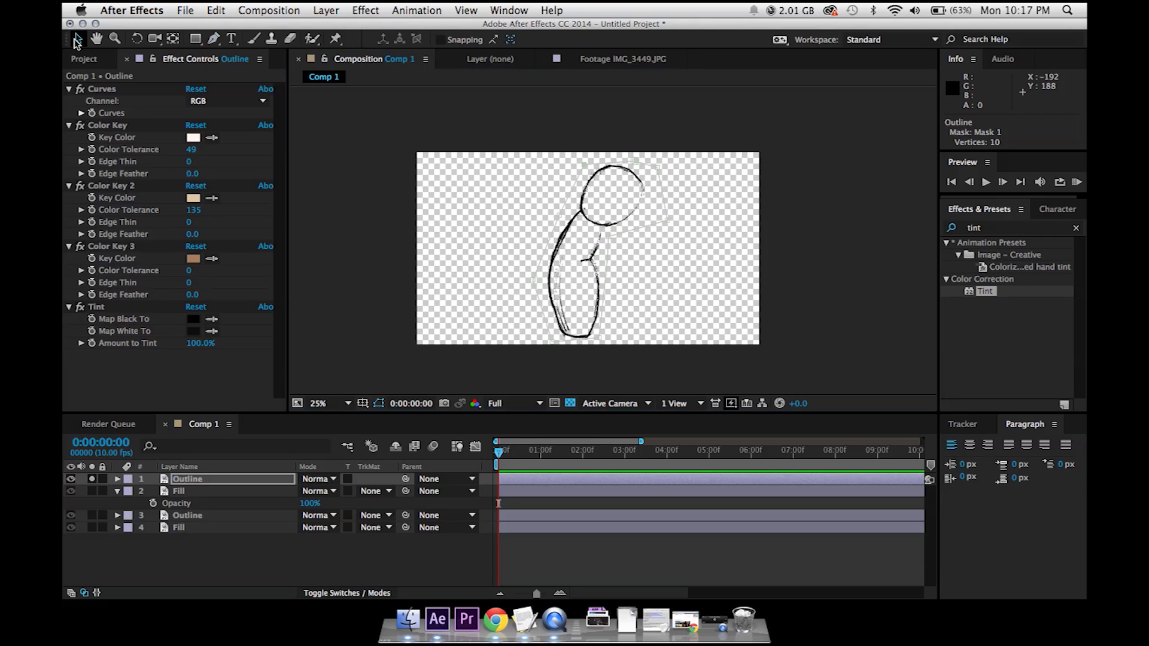
Solo the second drawing's Fill layer and copy the Curves and Tint effects onto it from the first drawing's Fill layer.
left_click(191, 492)
left_click(92, 490, "alt")
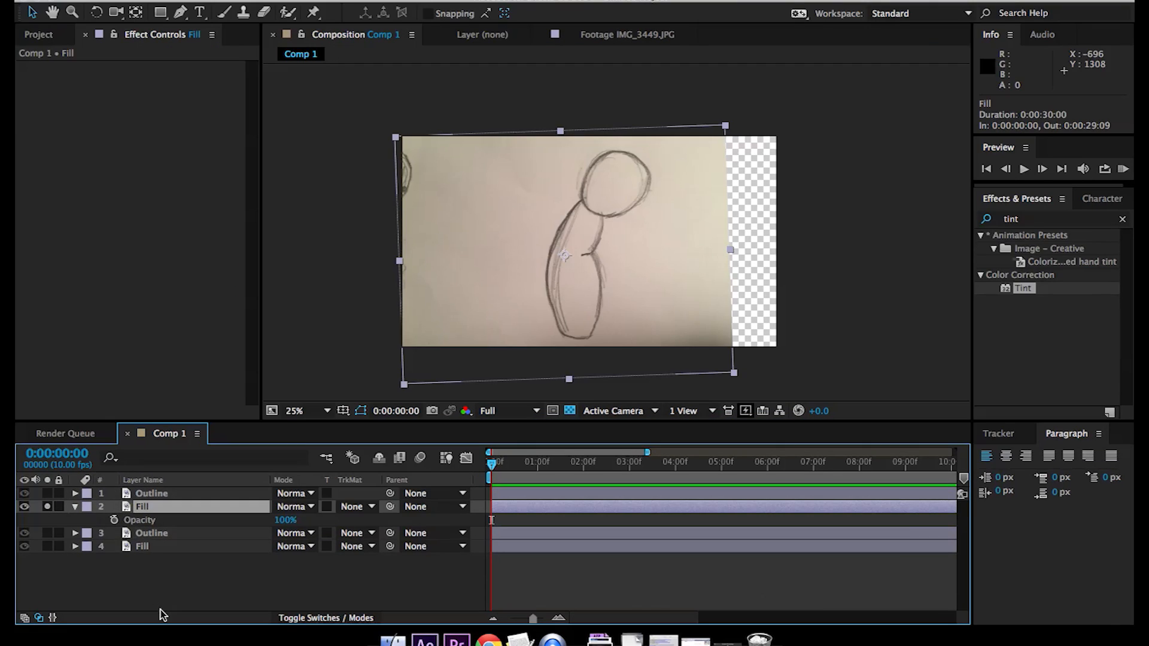
left_click(152, 546)
left_click(49, 68)
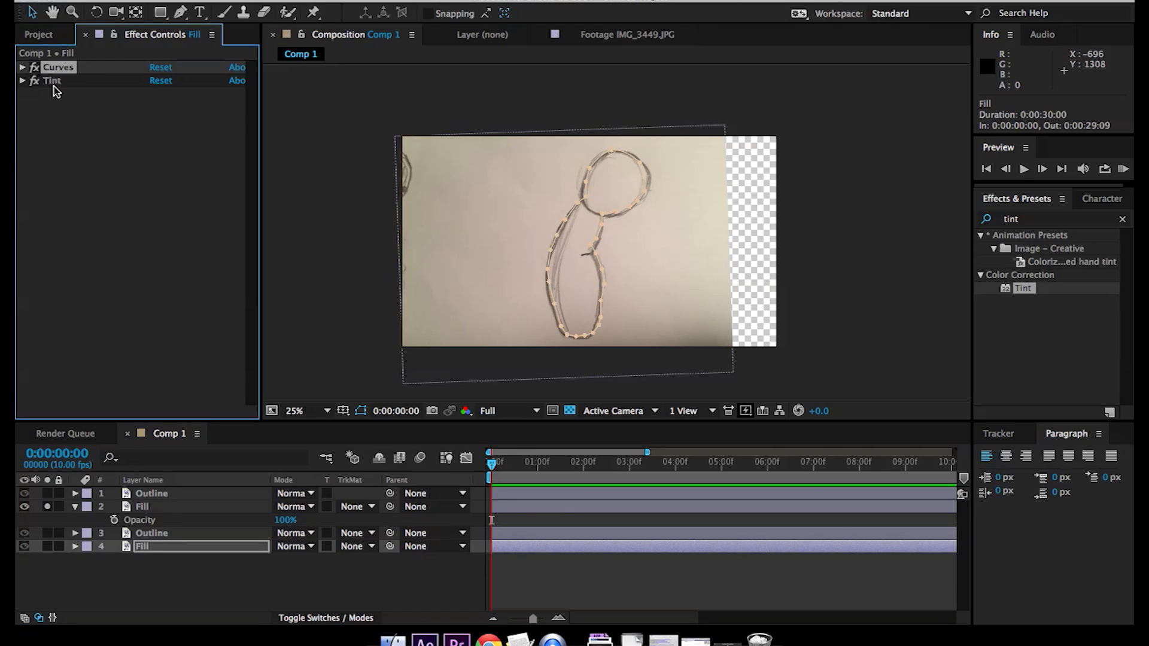
left_click(51, 83, "shift")
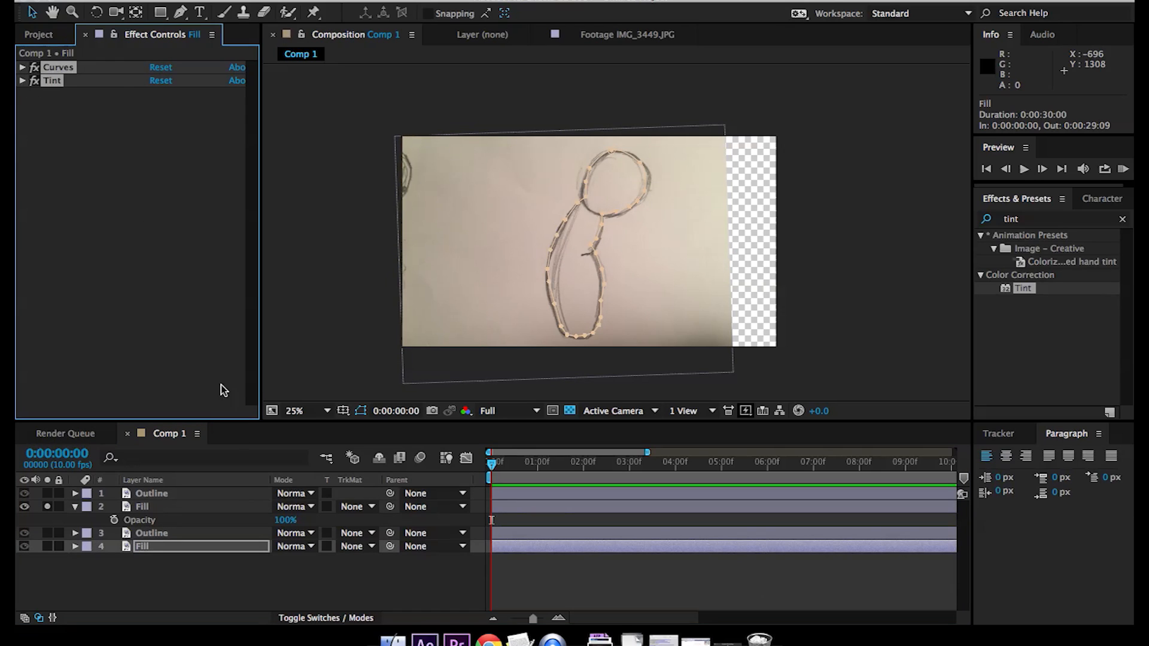
left_click(151, 507)
key("ctrl+v")
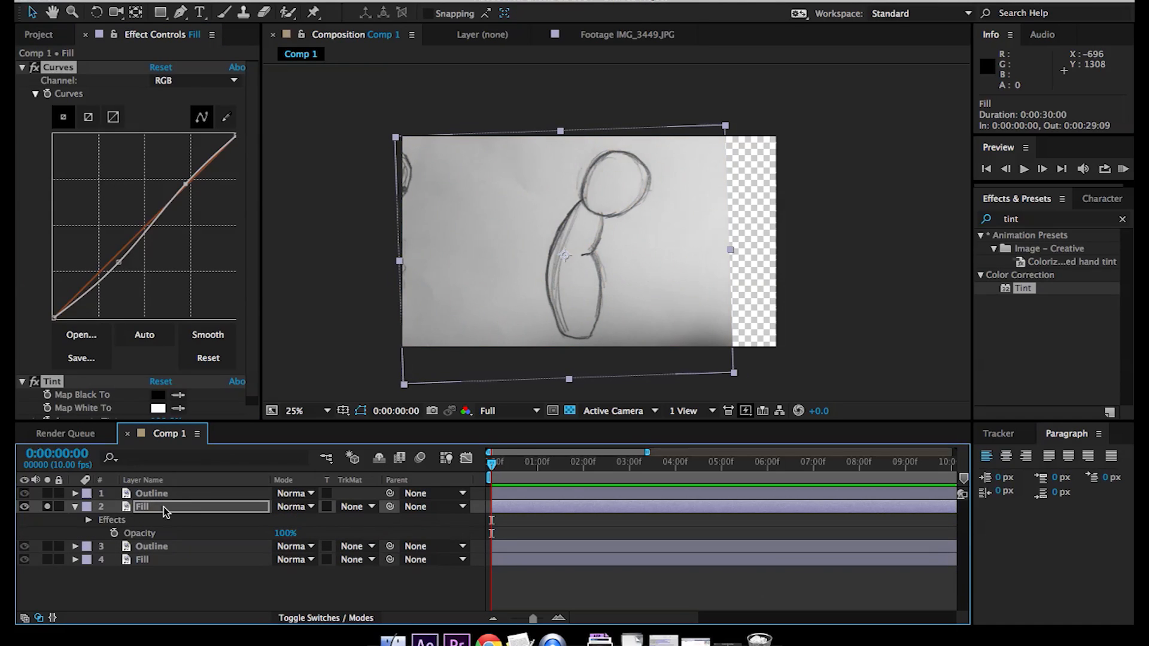
Trace a closed Pen mask along the body and head outline on the second drawing's Fill layer, and unsolo the layer.
left_click(149, 508)
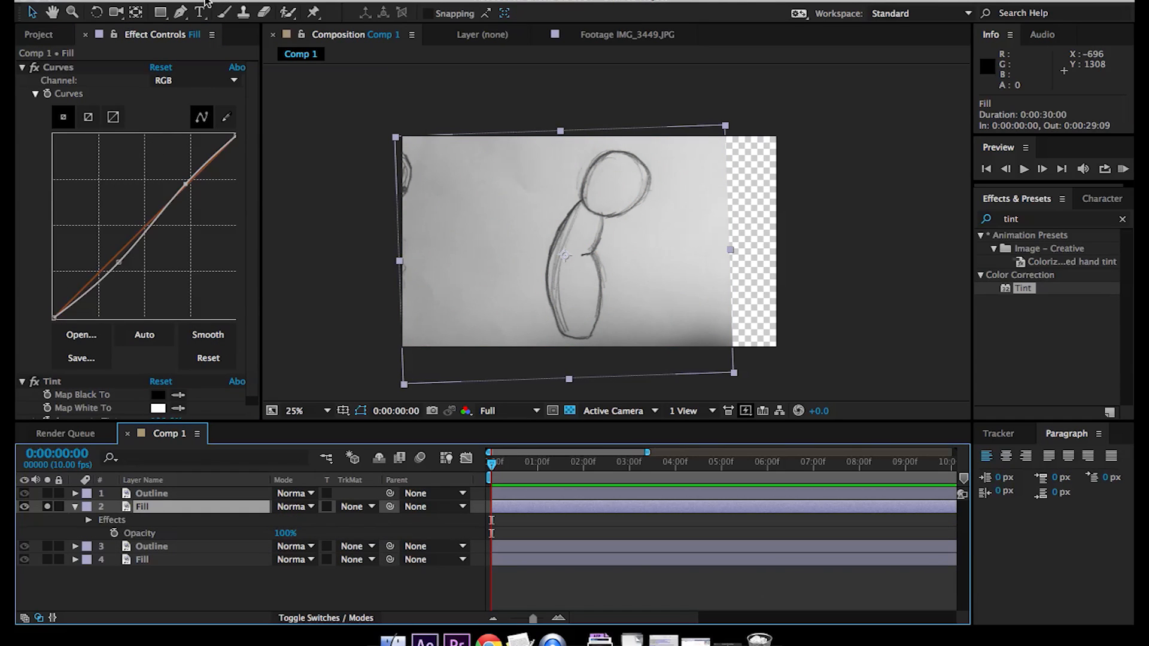
left_click(178, 15)
scroll(623, 243, "up", 1)
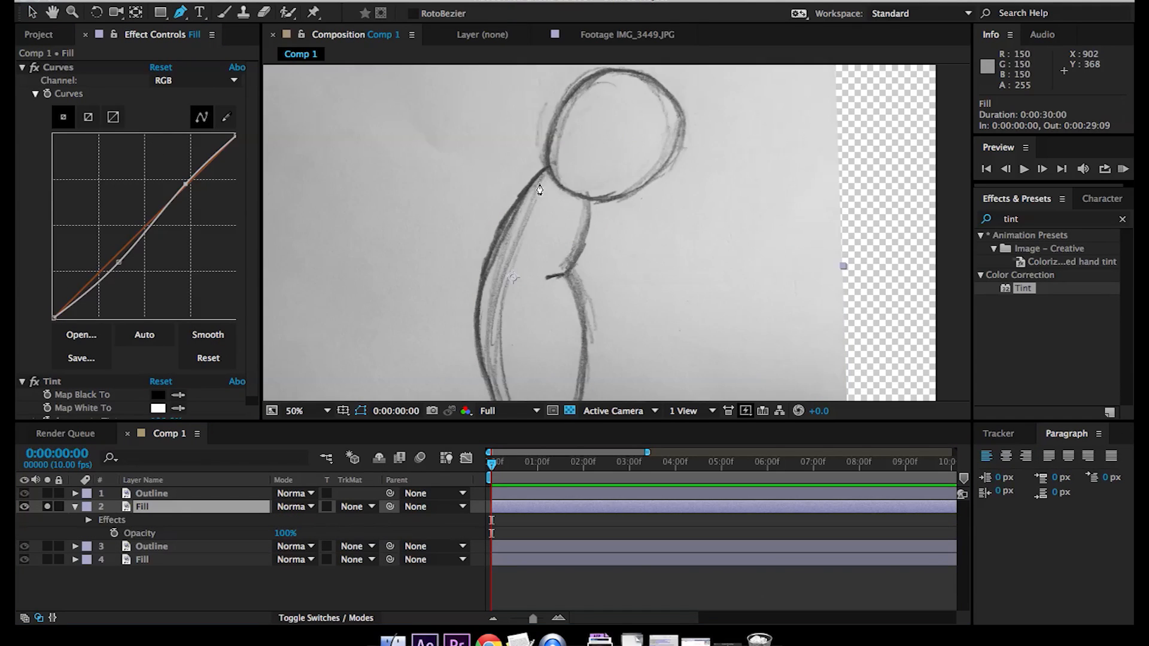
left_click(548, 168)
left_click(489, 256)
left_click(478, 349)
scroll(504, 299, "down", 4)
left_click(497, 306)
left_click(553, 315)
left_click(577, 231)
left_click(577, 180)
left_click(560, 147)
left_click(570, 131)
left_click(580, 100)
left_click(580, 68)
scroll(581, 89, "up", 5)
left_click(546, 181)
left_click(588, 154)
left_click(602, 124)
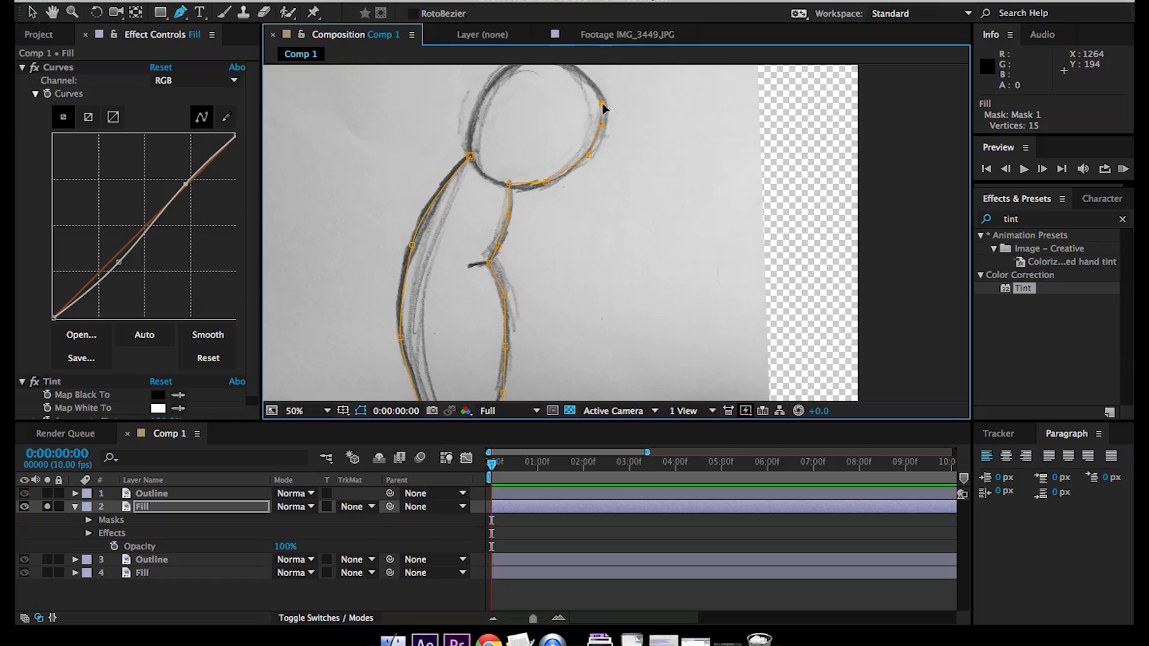
left_click(574, 71)
scroll(598, 101, "up", 3)
scroll(598, 101, "left", 2)
left_click(532, 125)
left_click(512, 152)
left_click(508, 180)
left_click(505, 205)
left_click(33, 12)
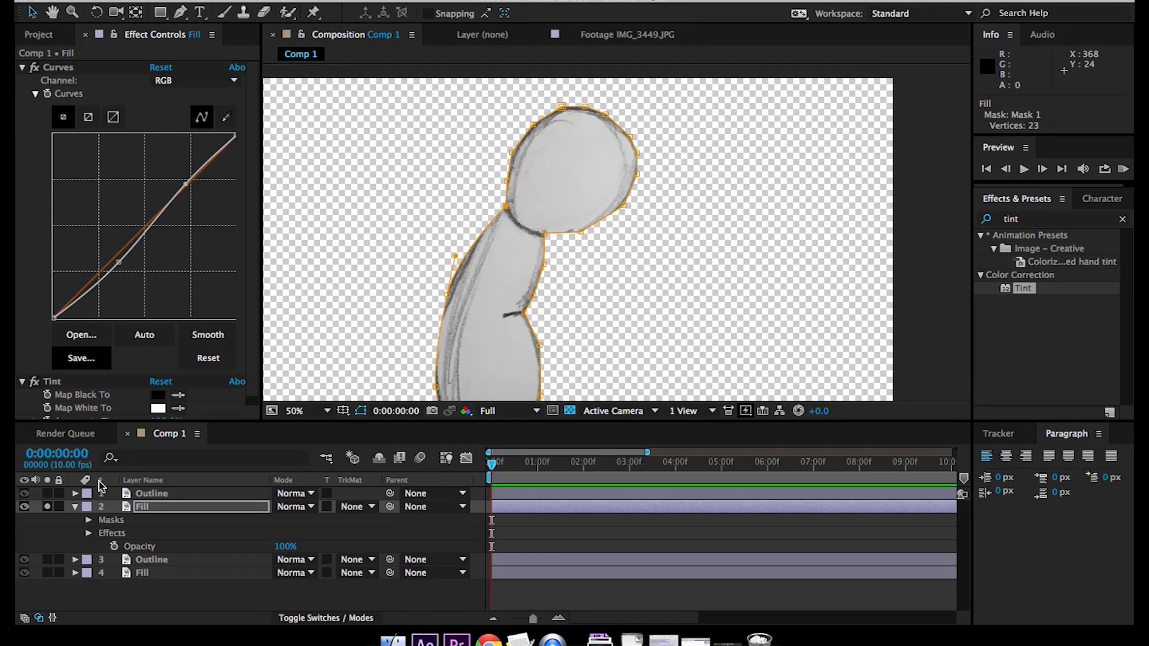
left_click(47, 507)
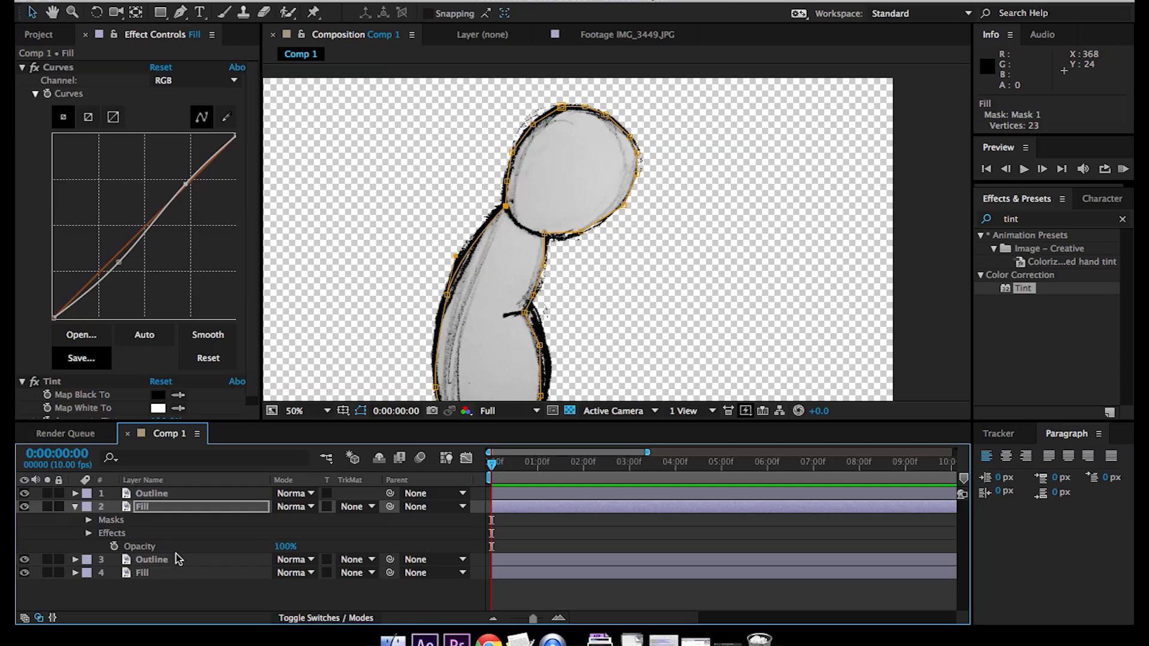
left_click(182, 600)
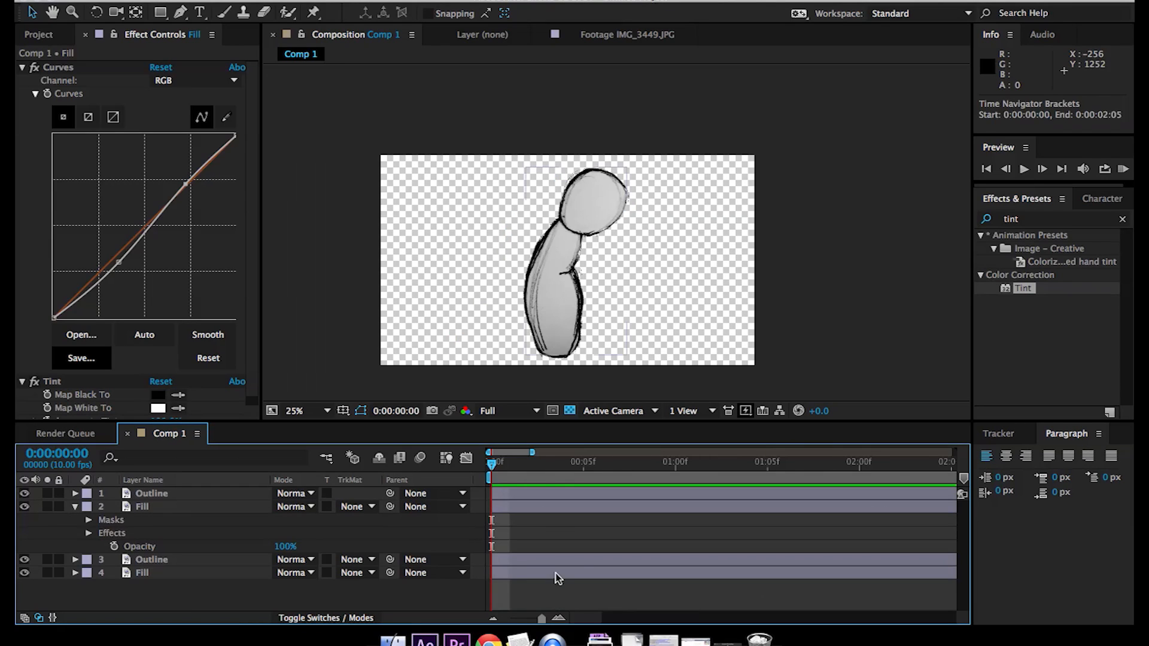
Trim all four layers to three frames by splitting them at 0:00:00:03 and deleting the later parts.
left_click(503, 561)
key("Page_Down")
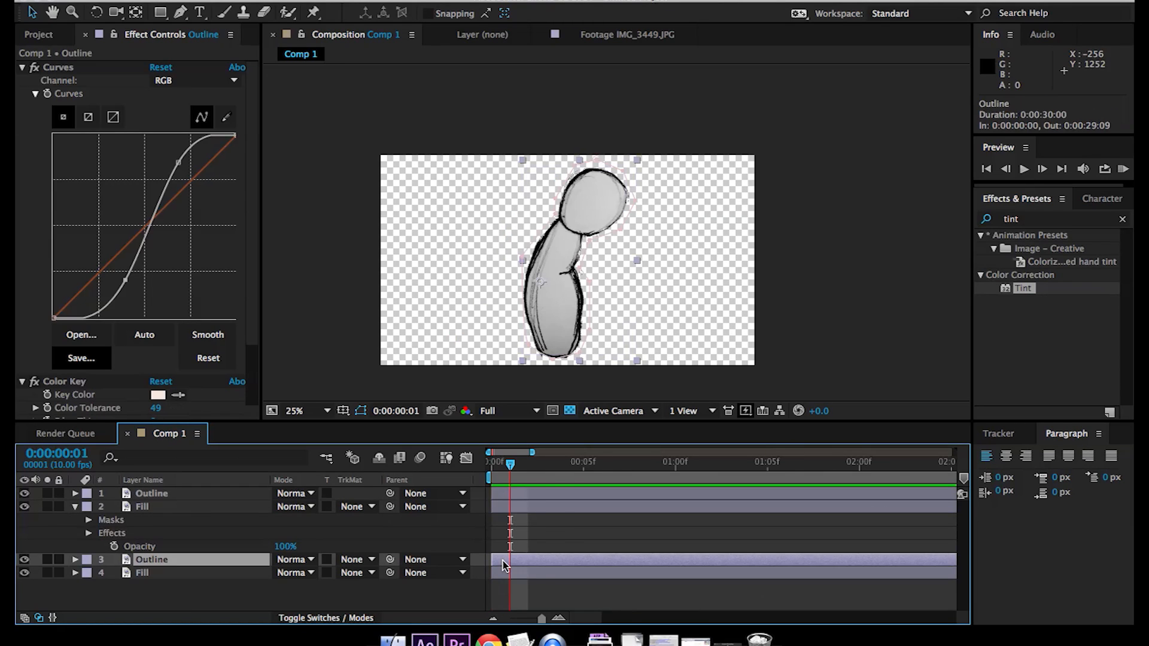
key("Page_Down")
key("Page_Down")
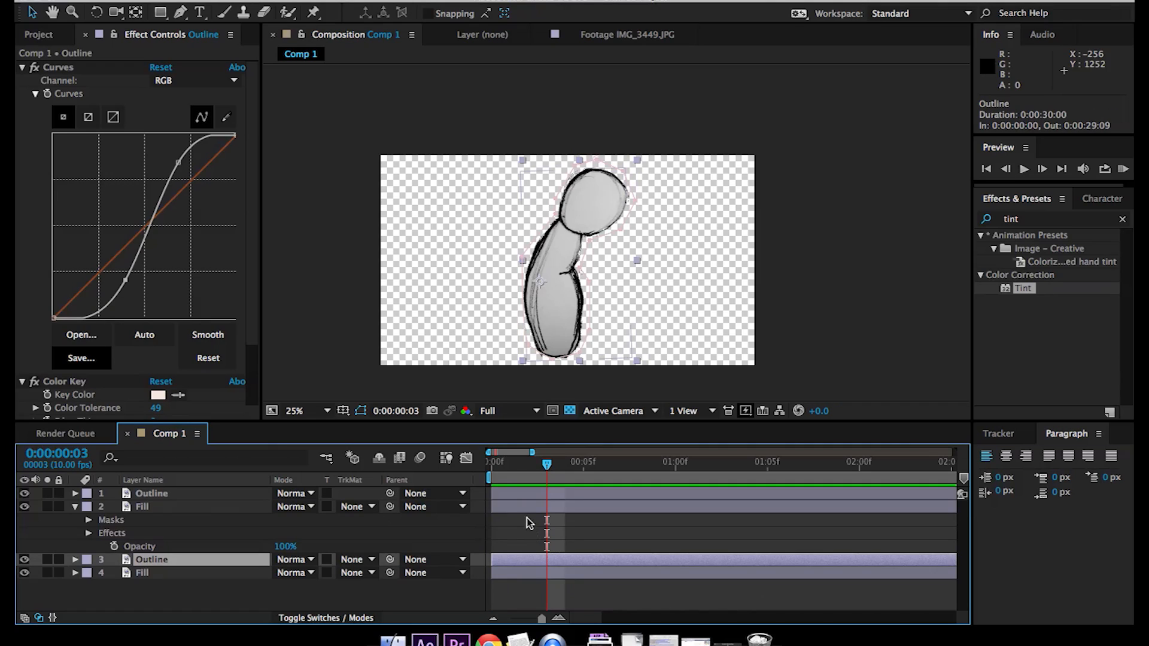
key("super+a")
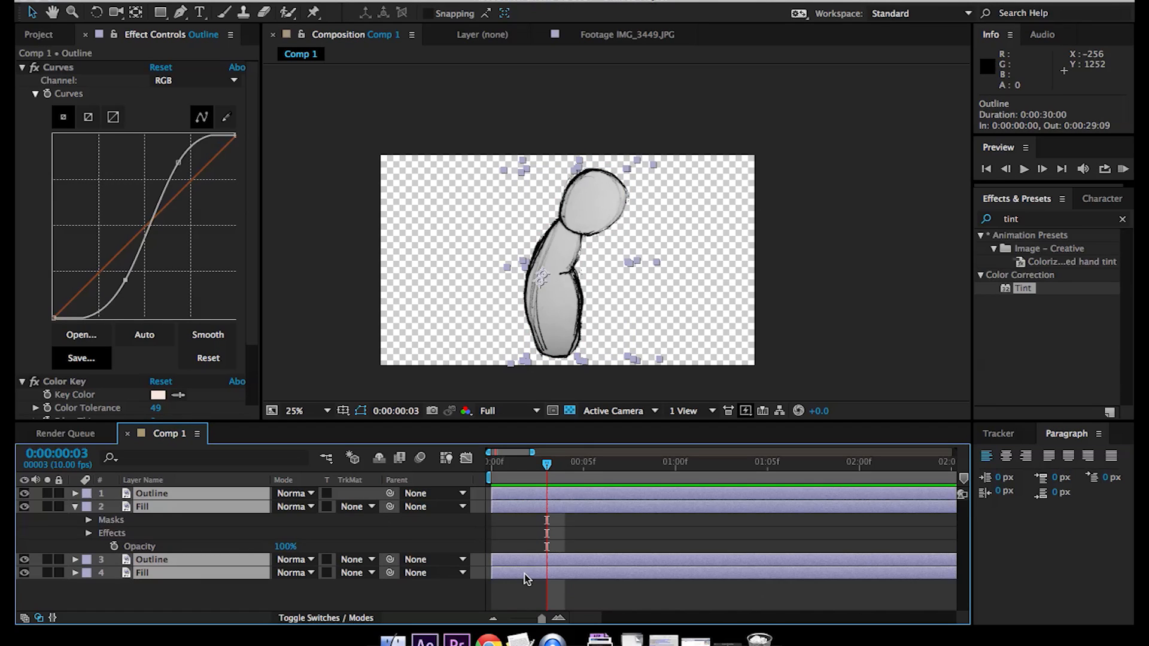
key("super+shift+d")
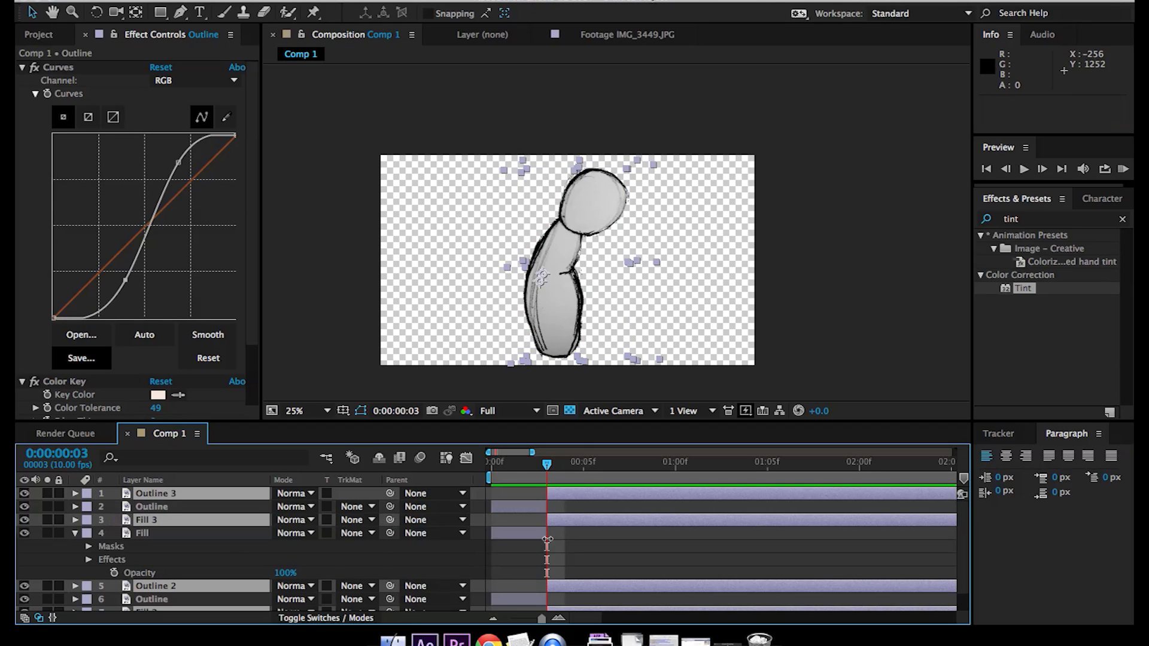
key("Delete")
Move the second drawing's Outline and Fill layers so they start at 0:00:00:03.
left_click(529, 493)
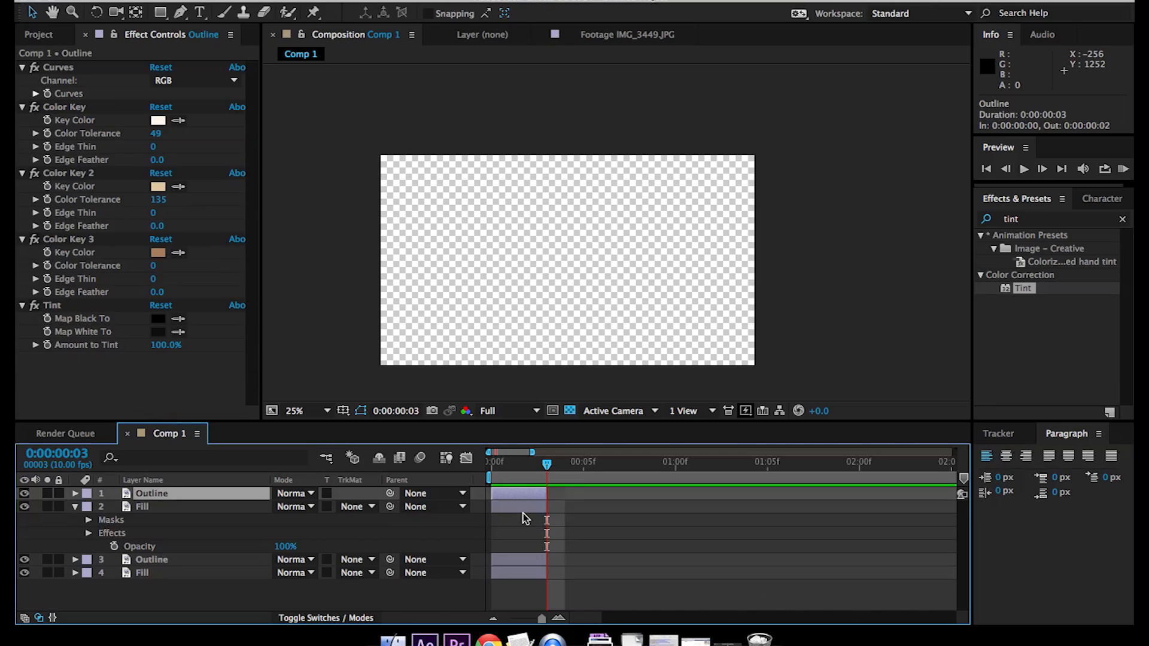
left_click(513, 506, "shift")
left_click_drag(509, 496, 562, 495)
Duplicate the first drawing's Outline and Fill layers and move the copies to start directly after the second drawing, at frame 6.
left_click(510, 563)
left_click(511, 575, "shift")
key("ctrl+d")
left_click_drag(505, 559, 622, 561)
left_click_drag(157, 592, 161, 568)
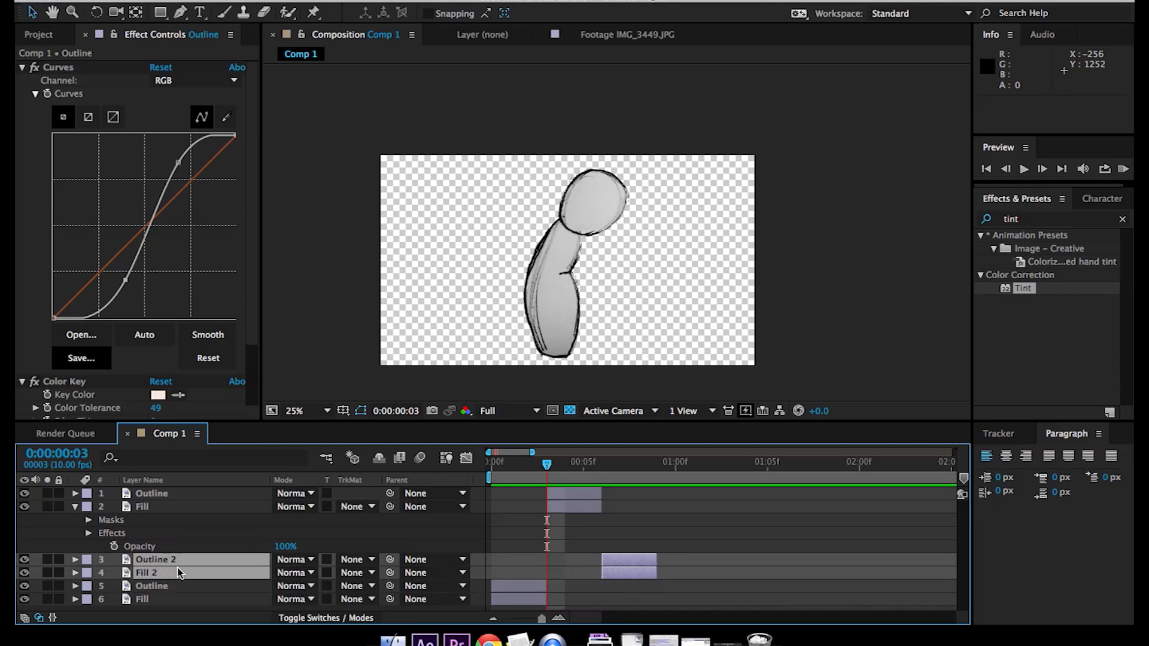
left_click(425, 545)
mouse_move(526, 463)
left_mouse_down()
mouse_move(633, 473)
mouse_move(497, 461)
mouse_move(612, 469)
mouse_move(527, 482)
mouse_move(619, 479)
mouse_move(494, 469)
mouse_move(567, 481)
mouse_move(529, 488)
left_mouse_up()
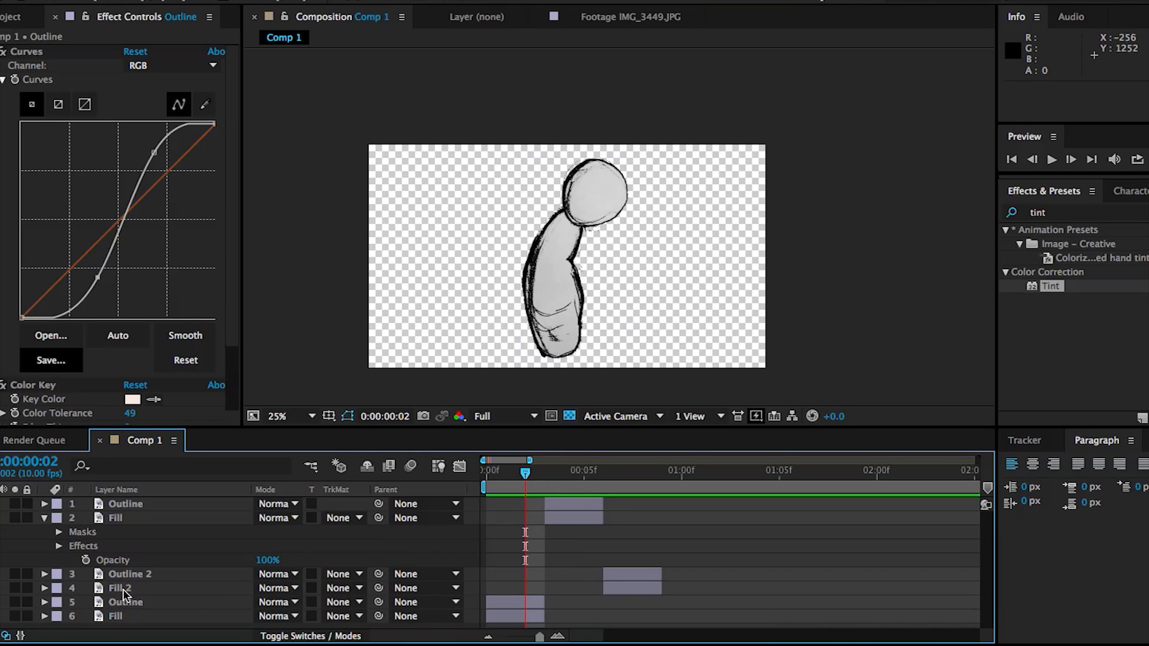
left_click(123, 589)
left_click(124, 616)
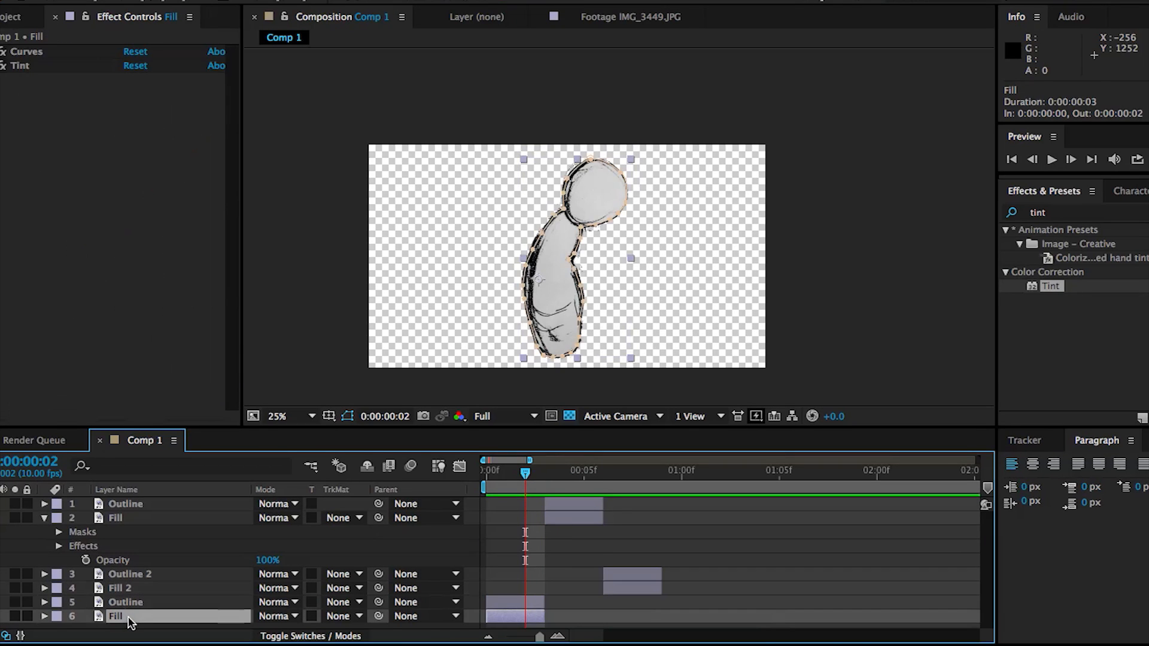
key("super+d")
left_click_drag(119, 617, 124, 501)
left_click_drag(544, 504, 687, 533)
key("Delete")
Duplicate the first drawing's Outline layer, place the copy at the top of the stack, and extend its end to about 0:00:01:03.
left_click(149, 605)
key("super+d")
left_click_drag(148, 604, 139, 503)
left_click_drag(545, 504, 741, 519)
left_click(450, 539)
mouse_move(523, 469)
left_mouse_down()
mouse_move(478, 482)
mouse_move(488, 501)
mouse_move(569, 492)
mouse_move(486, 490)
mouse_move(525, 491)
left_mouse_up()
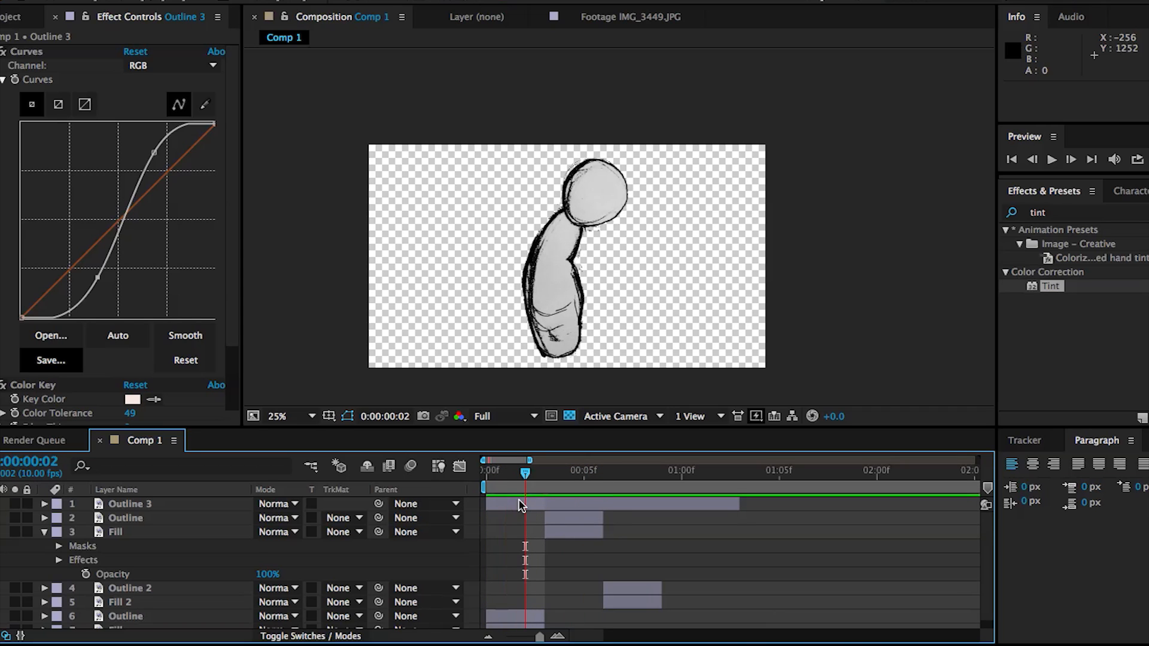
Duplicate the second drawing's Outline layer with the current time at 0:00:00:05.
left_click(140, 532)
left_click(140, 521)
left_click(140, 532)
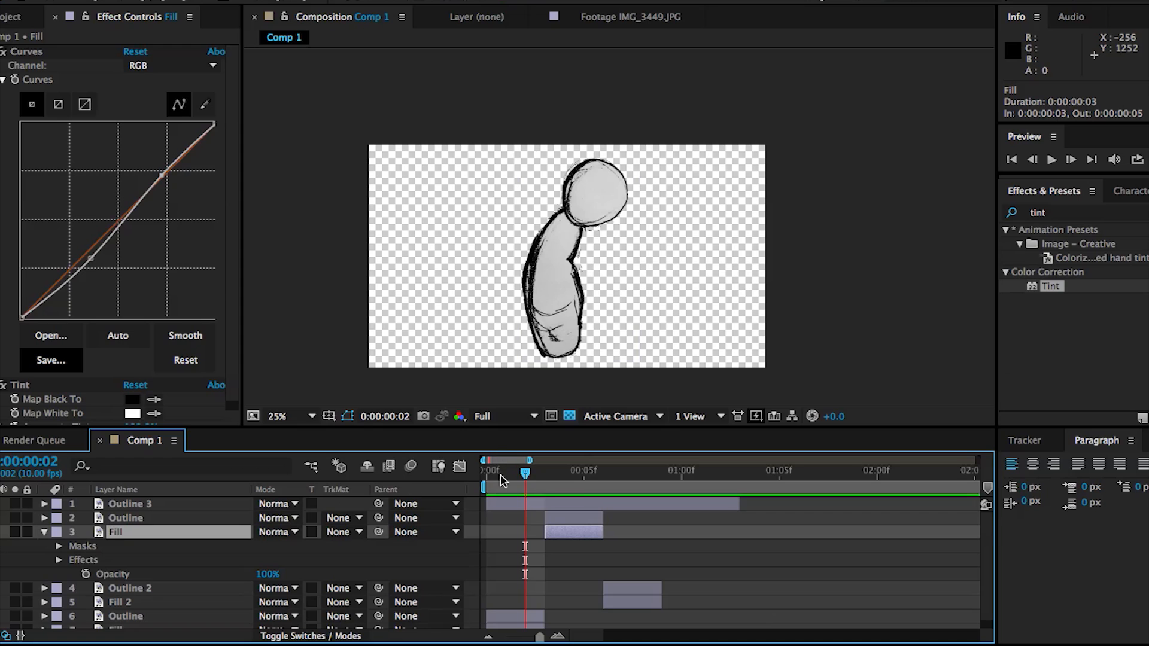
left_click_drag(501, 478, 583, 473)
left_click(564, 519)
scroll(605, 252, "up", 2)
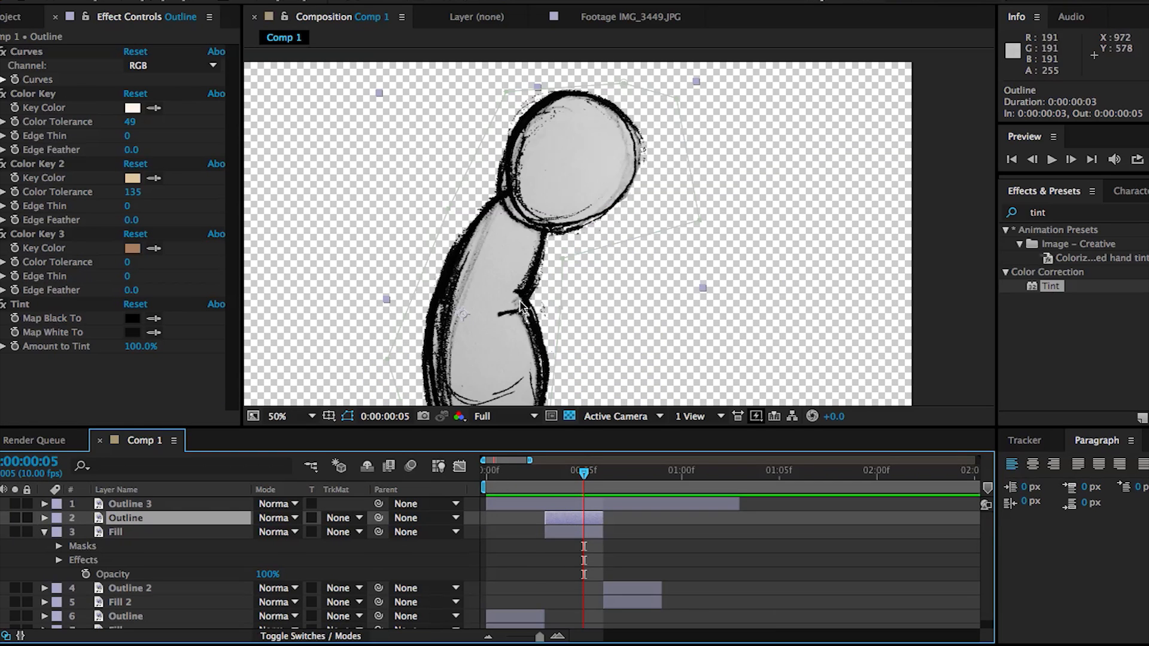
key("ctrl+d")
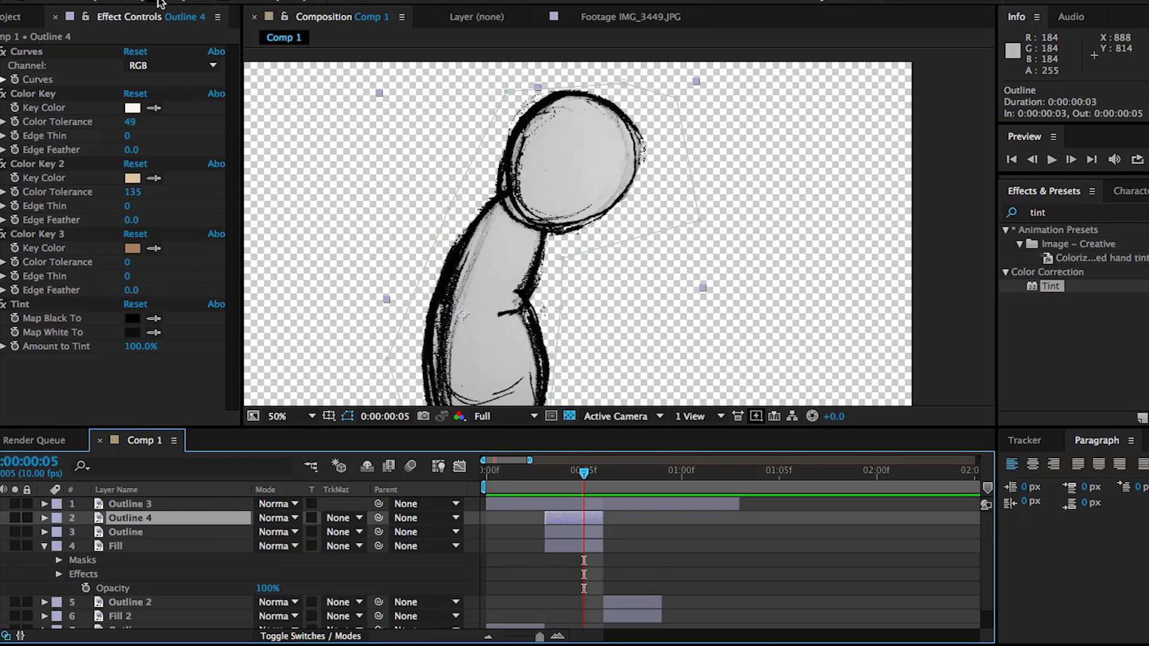
Mask the Outline 4 copy around only the short crease on the body, and delete the mask it inherited.
key("g")
left_click(492, 306)
left_click(521, 307)
left_click(522, 321)
left_click(487, 326)
left_click(492, 305)
key("m")
left_click(99, 532)
key("Delete")
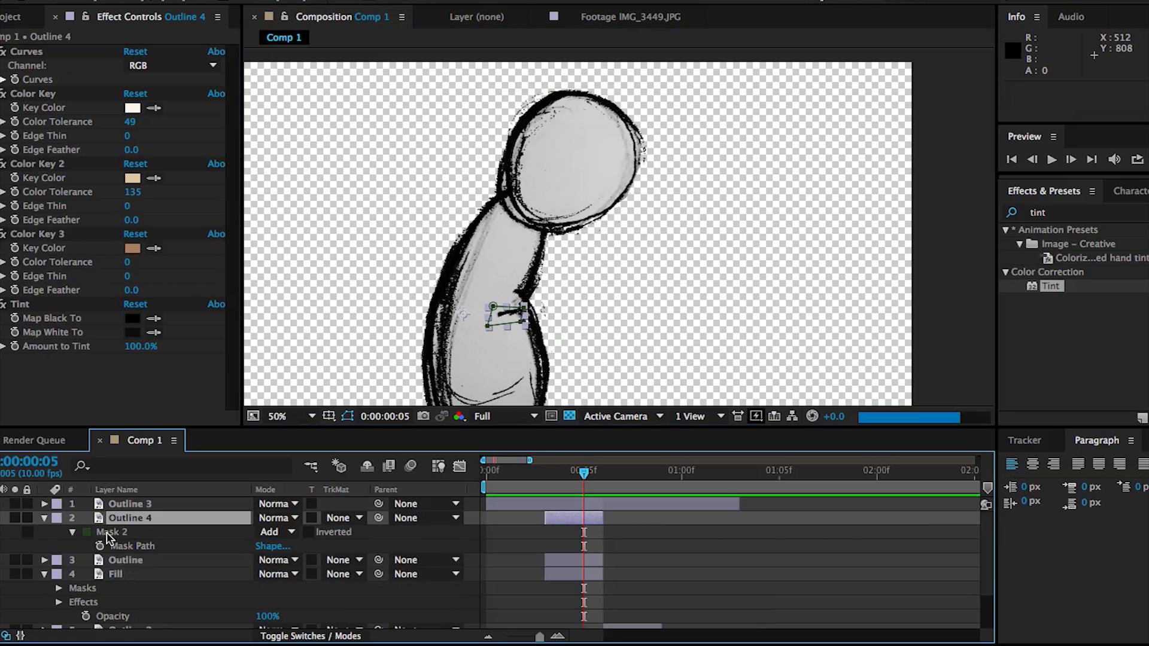
Extend the Outline 4 crease layer to span the same time as Outline 3, and preview the animation.
left_click_drag(602, 518, 739, 518)
key("ctrl+shift+a")
key("comma")
left_click(501, 478)
mouse_move(502, 483)
left_mouse_down()
mouse_move(663, 501)
mouse_move(525, 504)
mouse_move(552, 509)
left_mouse_up()
key("space")
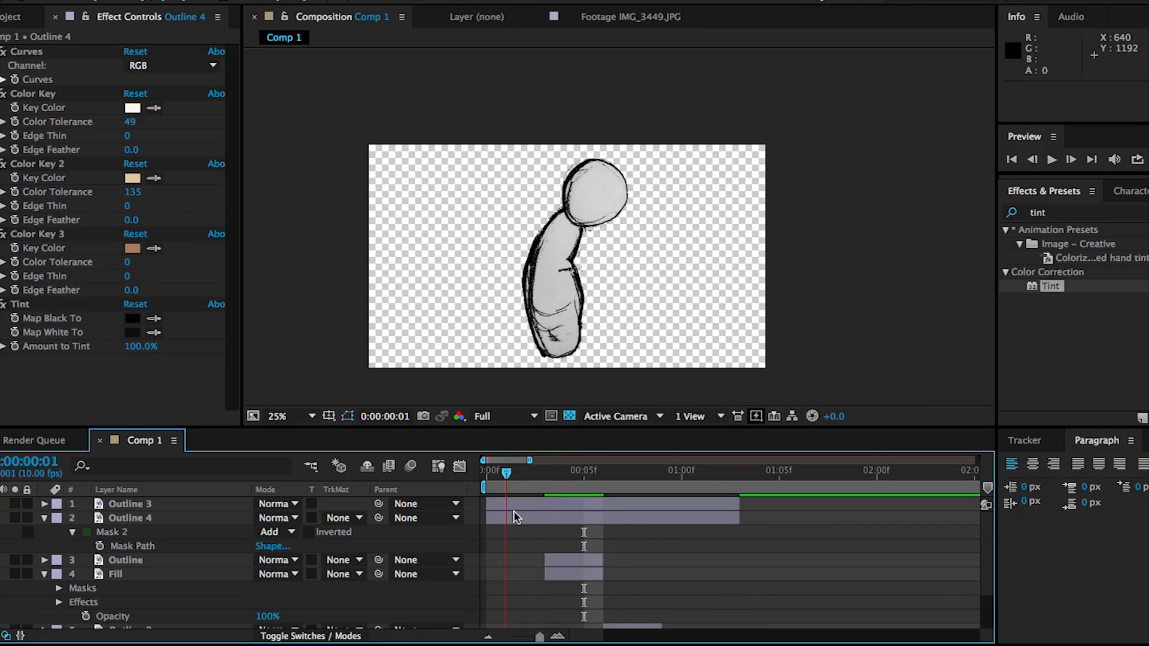
Duplicate the second drawing's Outline and Fill layers and move the copies six frames later, to start at frame 9.
mouse_move(492, 497)
left_mouse_down()
mouse_move(606, 494)
mouse_move(472, 502)
mouse_move(676, 510)
mouse_move(489, 516)
mouse_move(560, 505)
mouse_move(544, 503)
mouse_move(721, 506)
mouse_move(622, 505)
left_mouse_up()
scroll(623, 573, "down", 2)
scroll(622, 575, "up", 2)
left_click(583, 561)
left_click(576, 575, "shift")
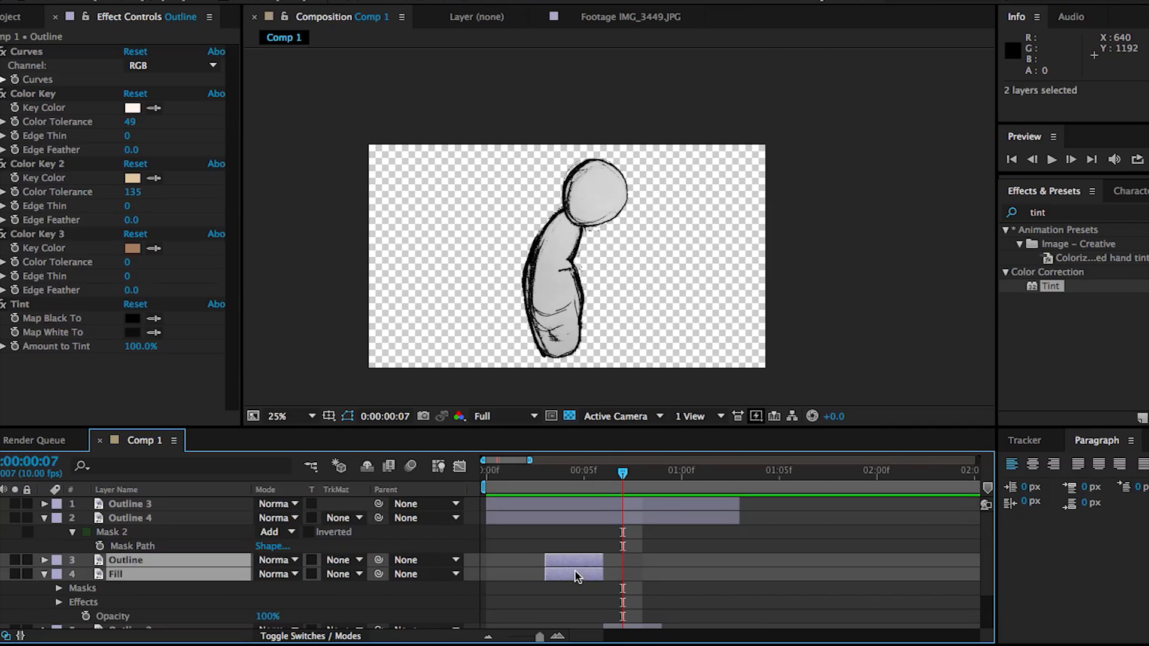
key("ctrl+d")
left_click_drag(559, 561, 676, 565)
scroll(676, 565, "down", 3)
Pre-compose all the layers into a composition named Body, trimmed to end at 0:00:01:02.
left_click_drag(644, 483, 721, 507)
scroll(721, 535, "up", 3)
key("super+a")
left_click(277, 0)
left_click(352, 525)
type("Bod")
key("Return")
left_click(661, 492)
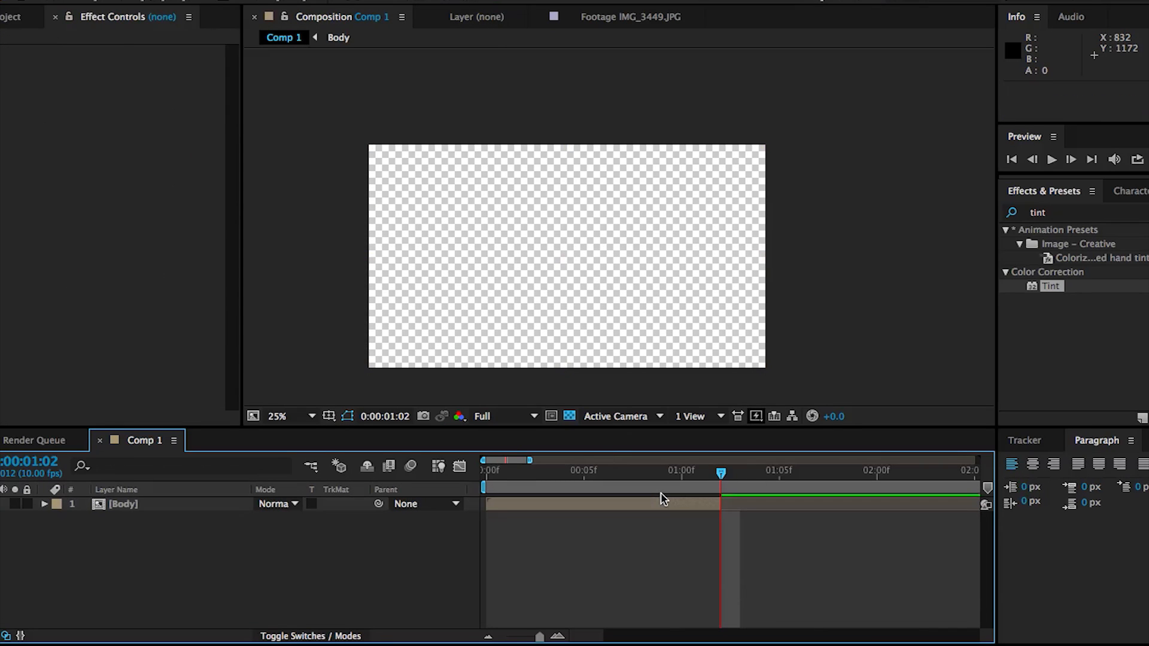
Duplicate the Body layer in Comp 1.
left_click_drag(719, 482, 709, 491)
left_click(684, 499)
key("ctrl+d")
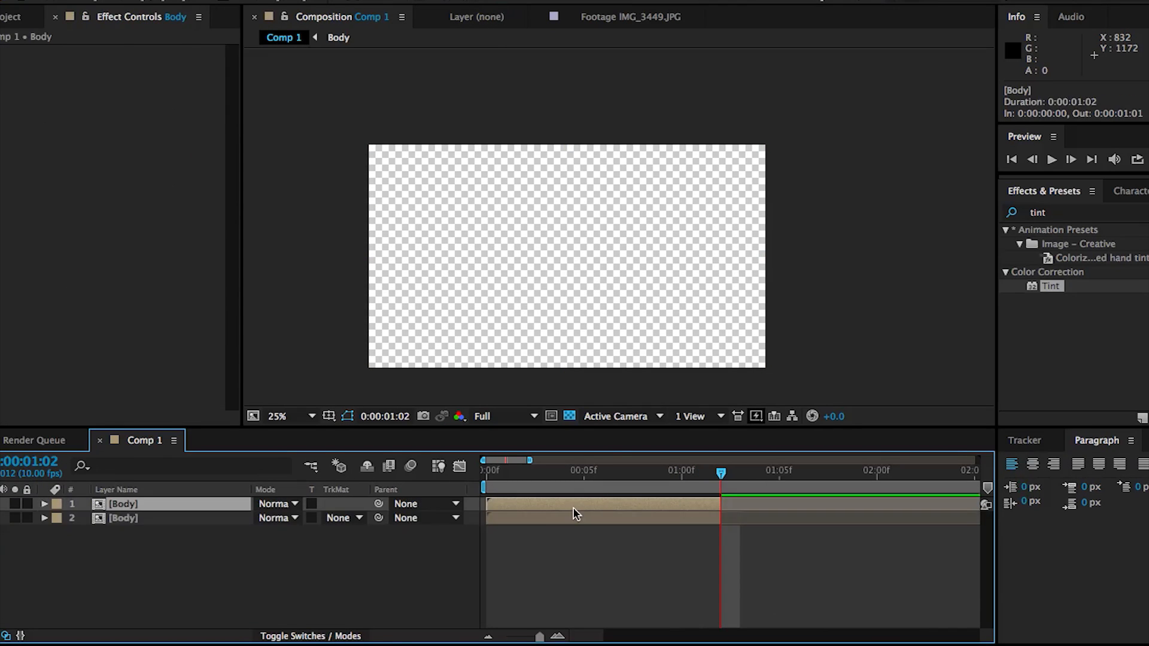
Move the duplicate Body layer in Comp 1 to start at 0:00:01:02, right after the original, and preview the playback.
left_click_drag(576, 503, 810, 504)
key("space")
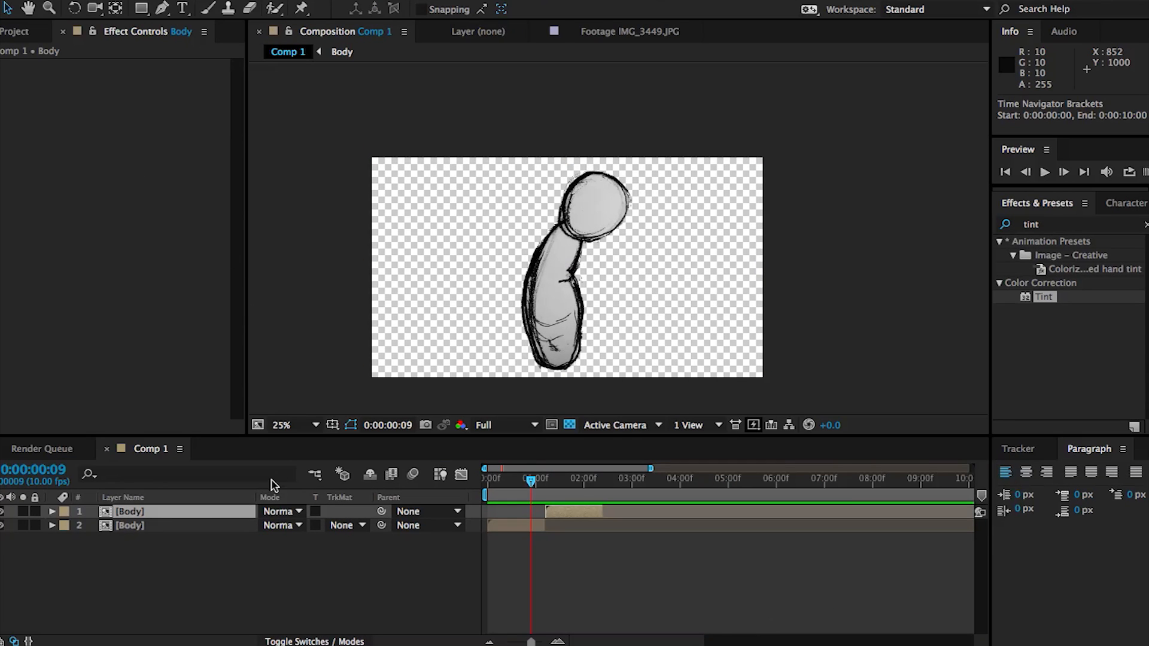
mouse_move(531, 478)
left_mouse_down()
mouse_move(507, 478)
mouse_move(590, 478)
mouse_move(542, 478)
left_mouse_up()
left_click(529, 478)
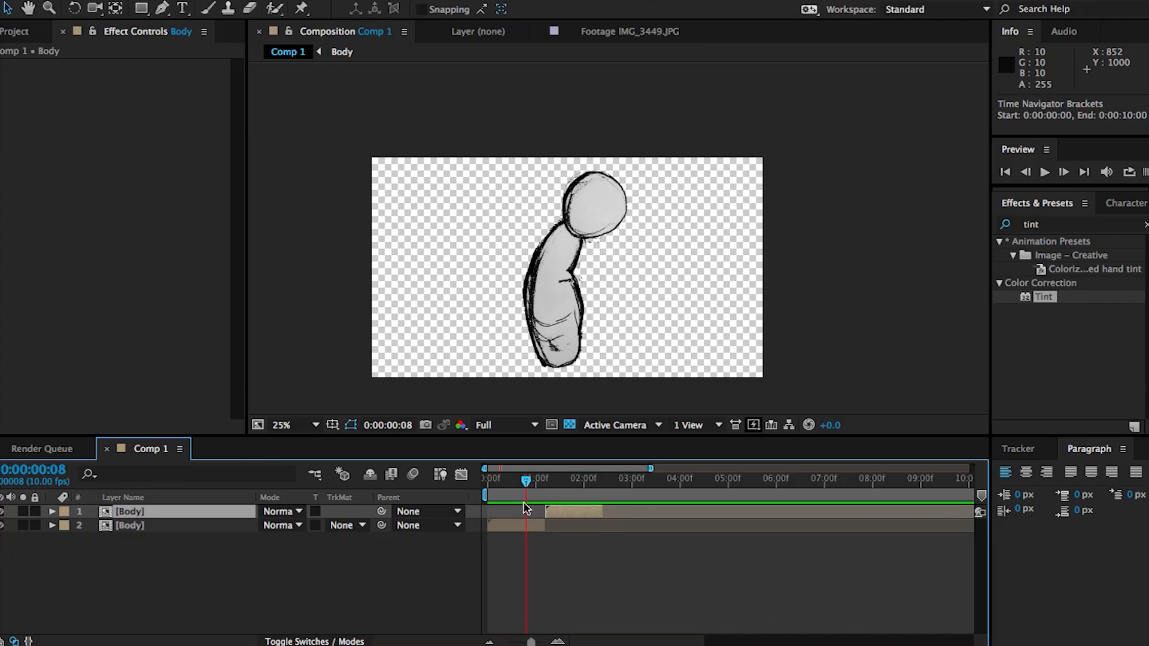
In the Body composition, nudge the Outline layer that starts at frame 3 rightward to position 840, 608, comparing it with neighbouring drawings.
double_click(519, 527)
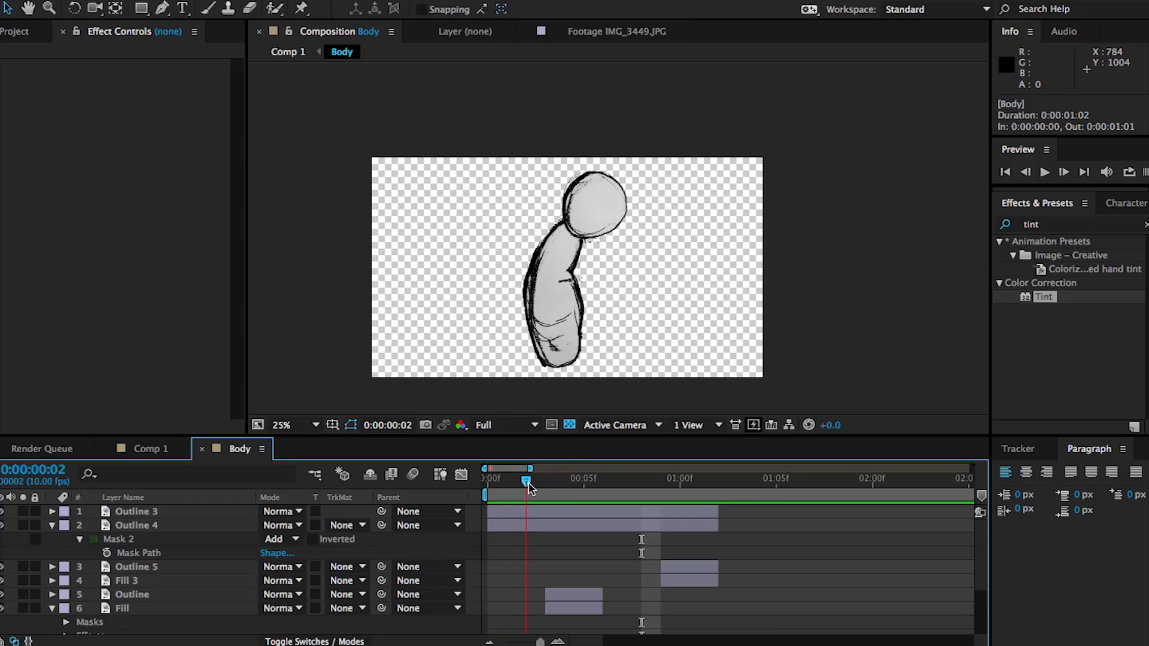
left_click_drag(528, 488, 556, 487)
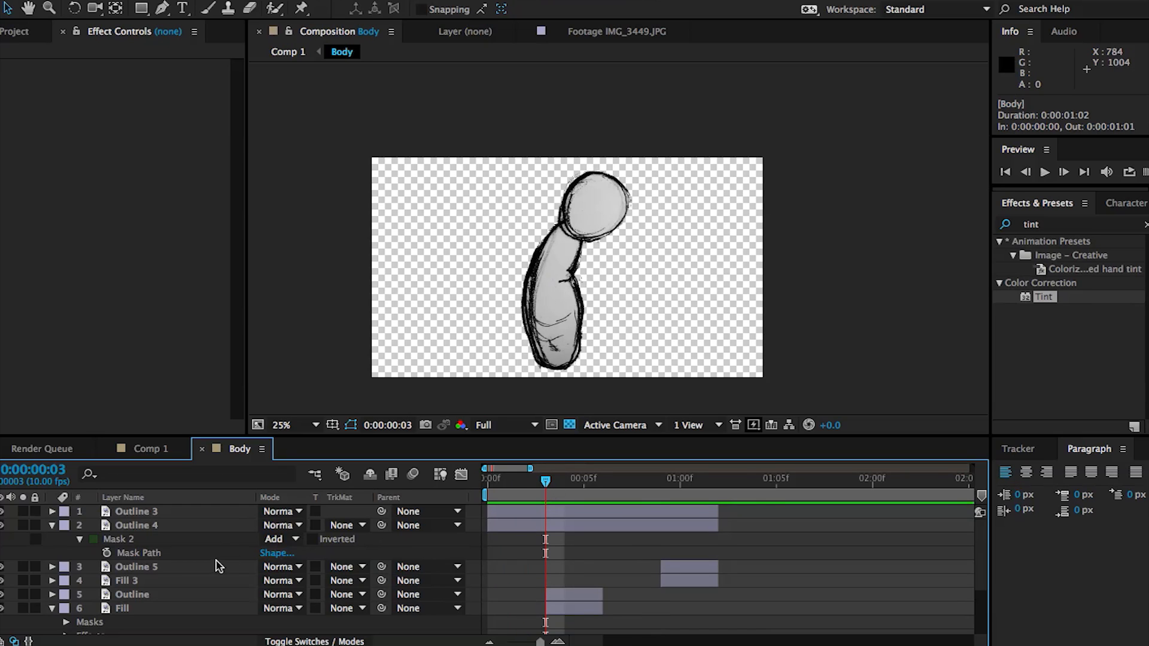
scroll(169, 571, "down", 3)
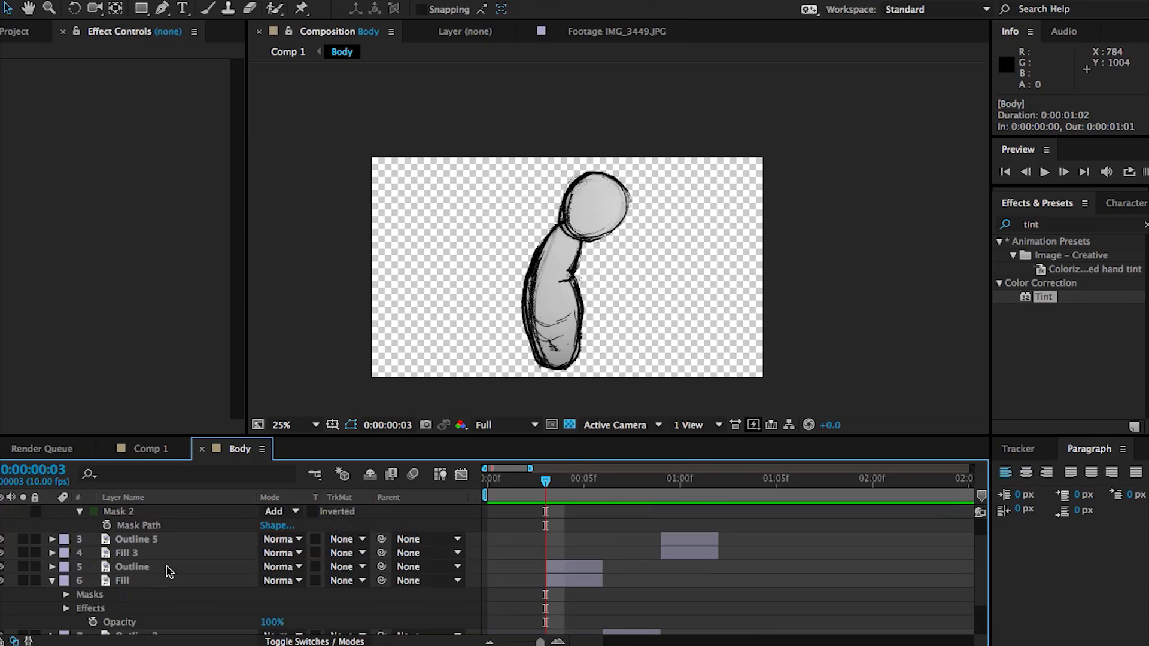
left_click(143, 569)
key("Return")
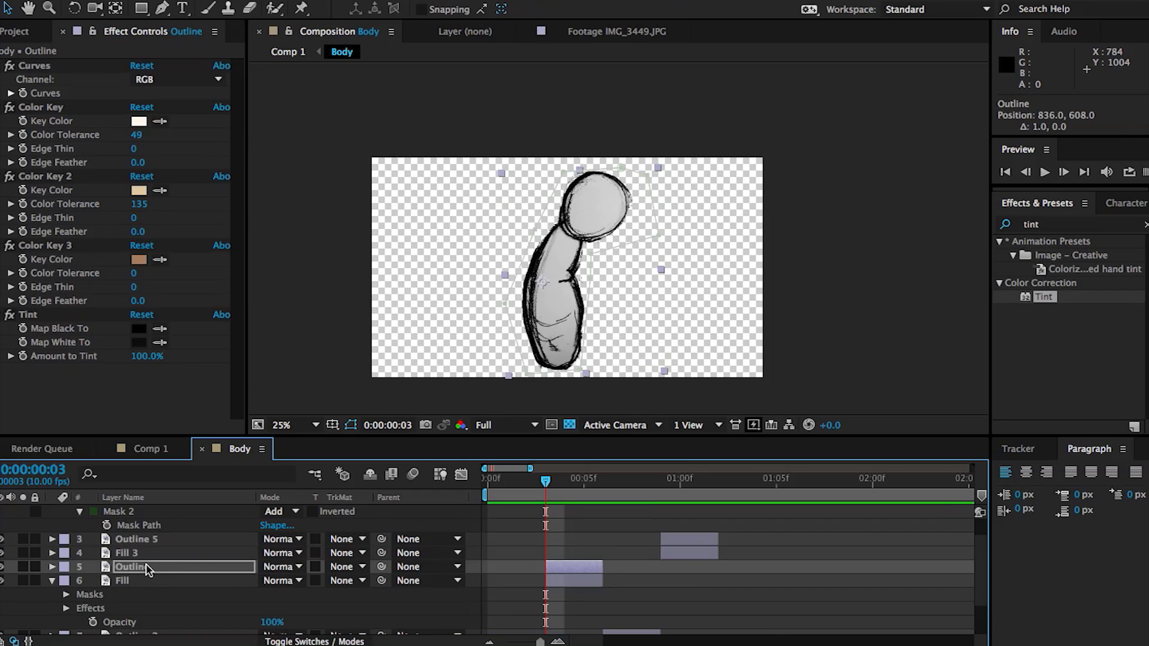
left_click_drag(499, 480, 622, 488)
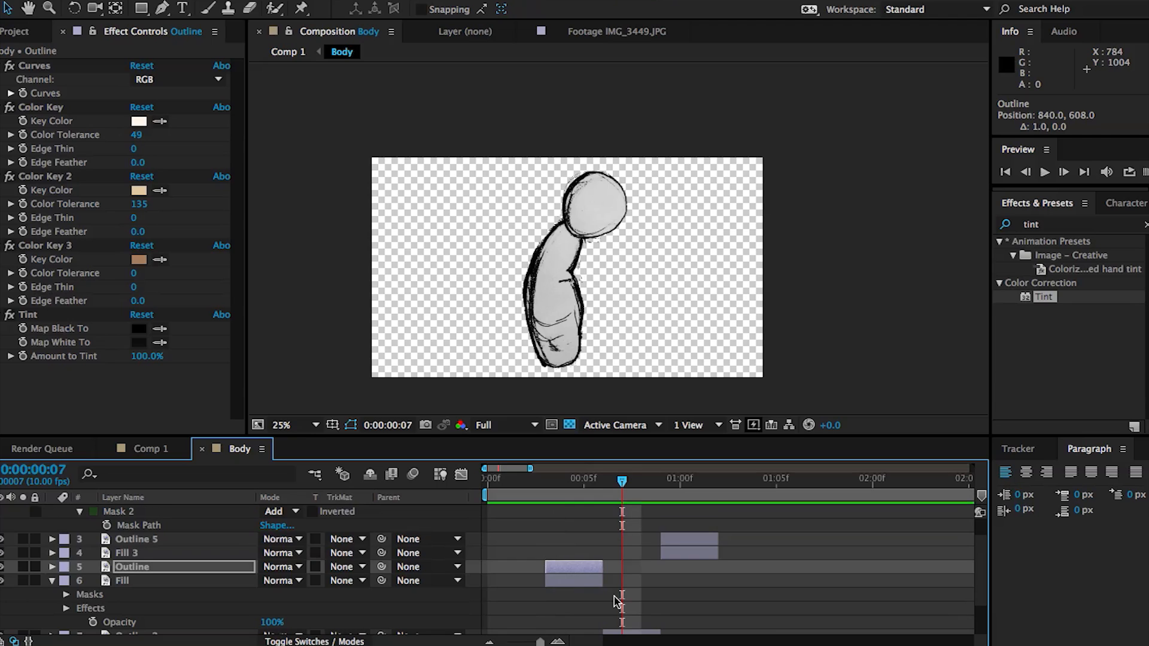
Nudge the Outline 2 layer rightward to position 820, 648, then check the animation in Comp 1.
scroll(616, 600, "down", 2)
left_click(625, 589)
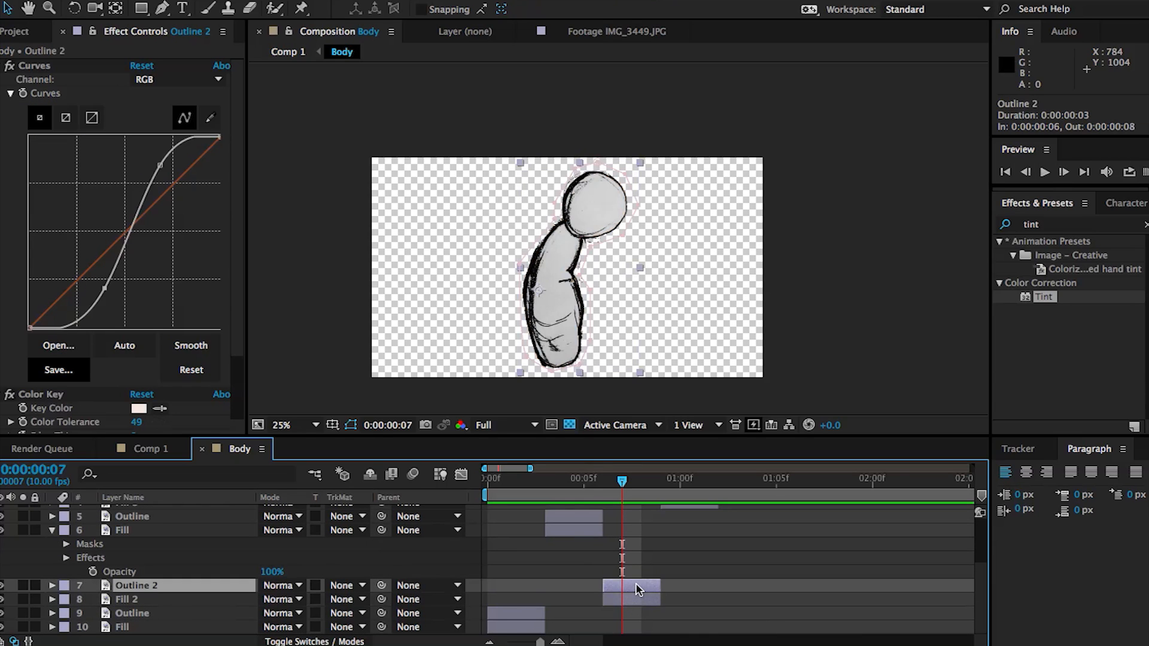
key("Right")
mouse_move(622, 481)
left_mouse_down()
mouse_move(526, 488)
mouse_move(720, 487)
mouse_move(507, 488)
mouse_move(723, 501)
left_mouse_up()
left_click(149, 449)
mouse_move(623, 497)
left_mouse_down()
mouse_move(480, 494)
mouse_move(593, 494)
left_mouse_up()
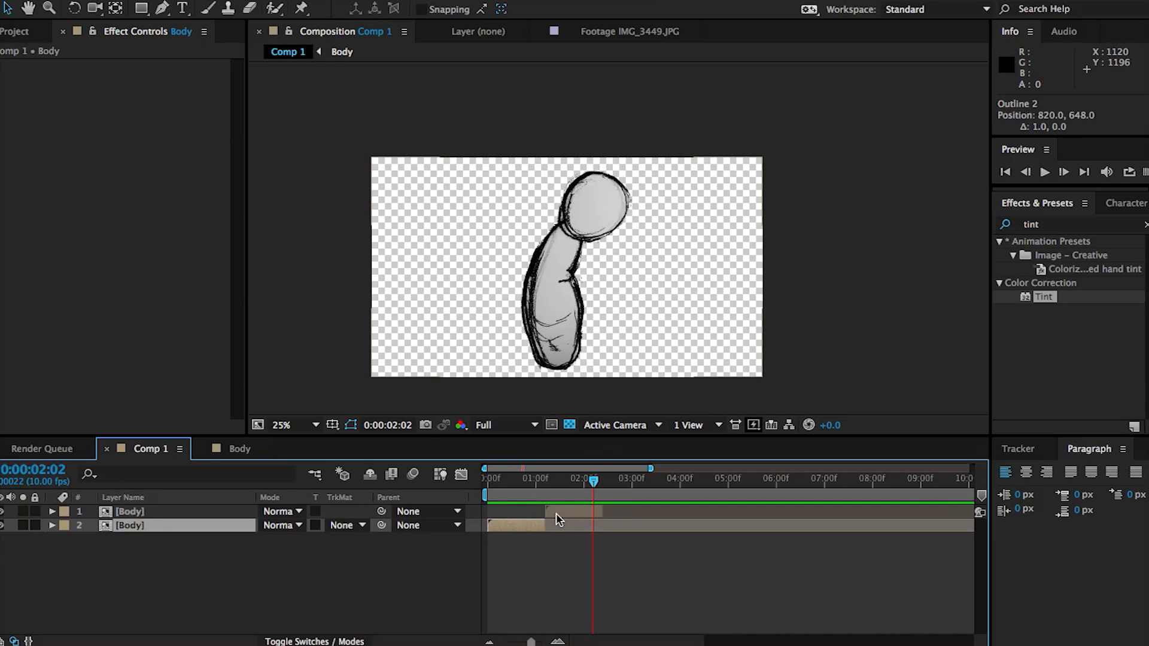
mouse_move(589, 499)
left_mouse_down()
mouse_move(490, 494)
mouse_move(630, 491)
mouse_move(593, 493)
left_mouse_up()
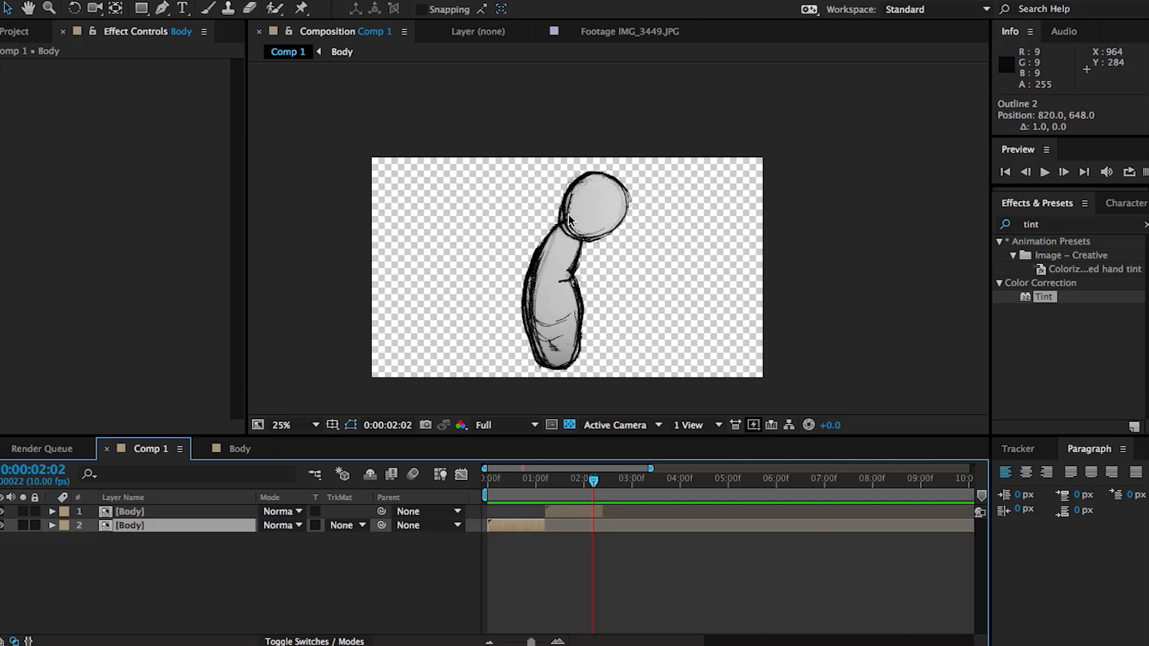
Duplicate the Body layer repeatedly in Comp 1, placing the copies end to end until they reach 0:00:09:06.
left_click(156, 512)
key("ctrl+d")
left_click_drag(608, 514, 902, 513)
key("ctrl+d")
key("ctrl+d")
key("ctrl+d")
key("ctrl+d")
key("ctrl+d")
Duplicate the whole run of Body layers and shift the copies 0:00:09:06 later so they follow the originals.
left_click_drag(651, 468, 970, 469)
key("ctrl+a")
key("ctrl+d")
left_click_drag(145, 541, 146, 522)
left_click_drag(497, 608, 651, 607)
left_click_drag(524, 480, 446, 496)
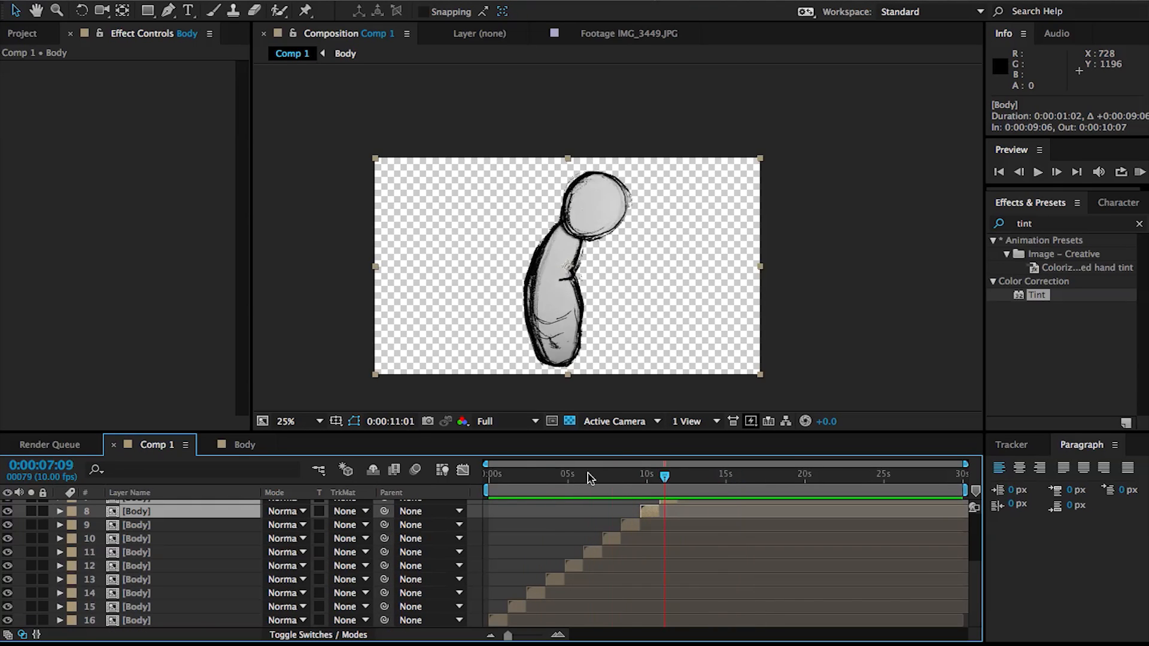
Pre-compose all the Body layers into a composition named Body Loop, moving all attributes, and preview it.
scroll(174, 548, "up", 3)
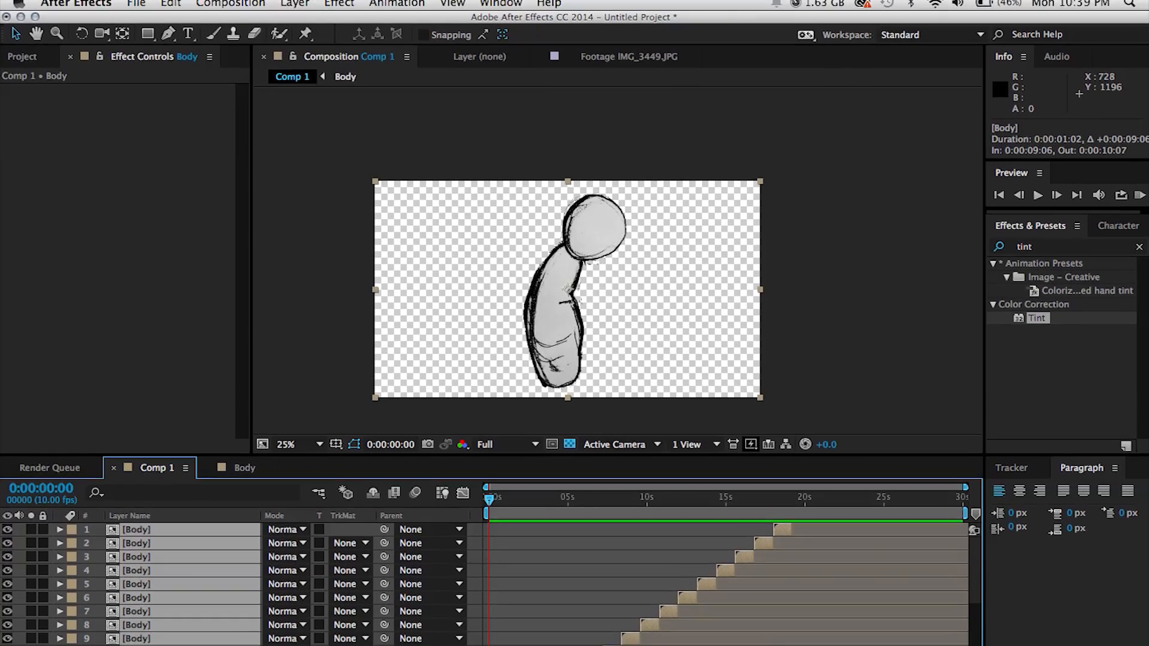
left_click(295, 8)
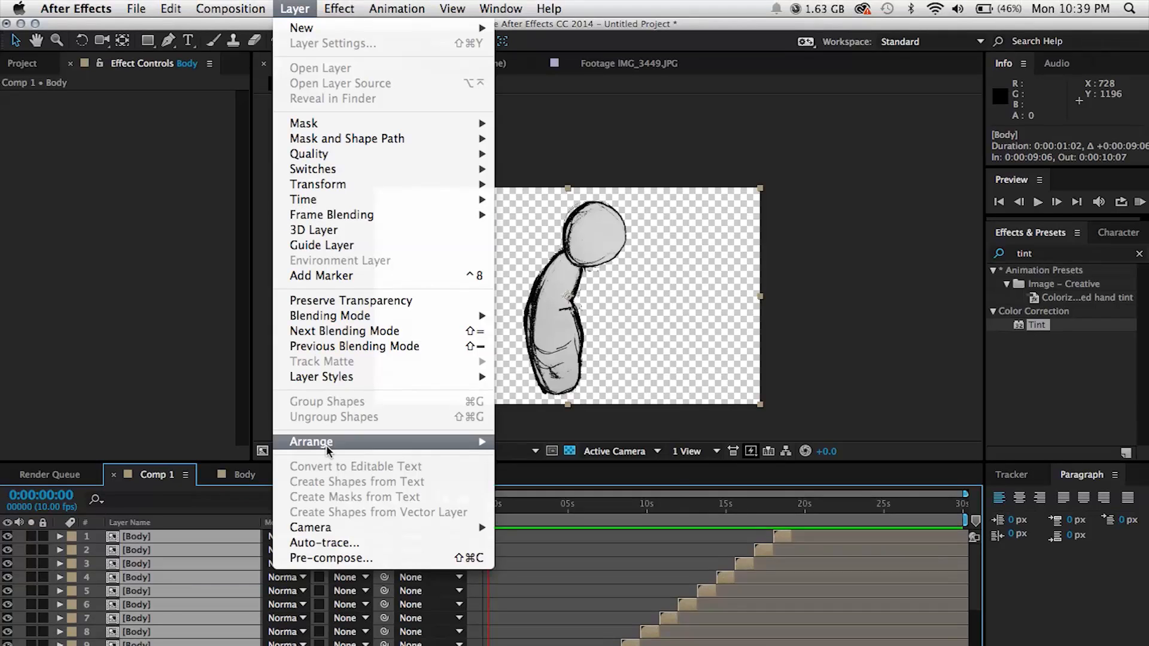
left_click(330, 557)
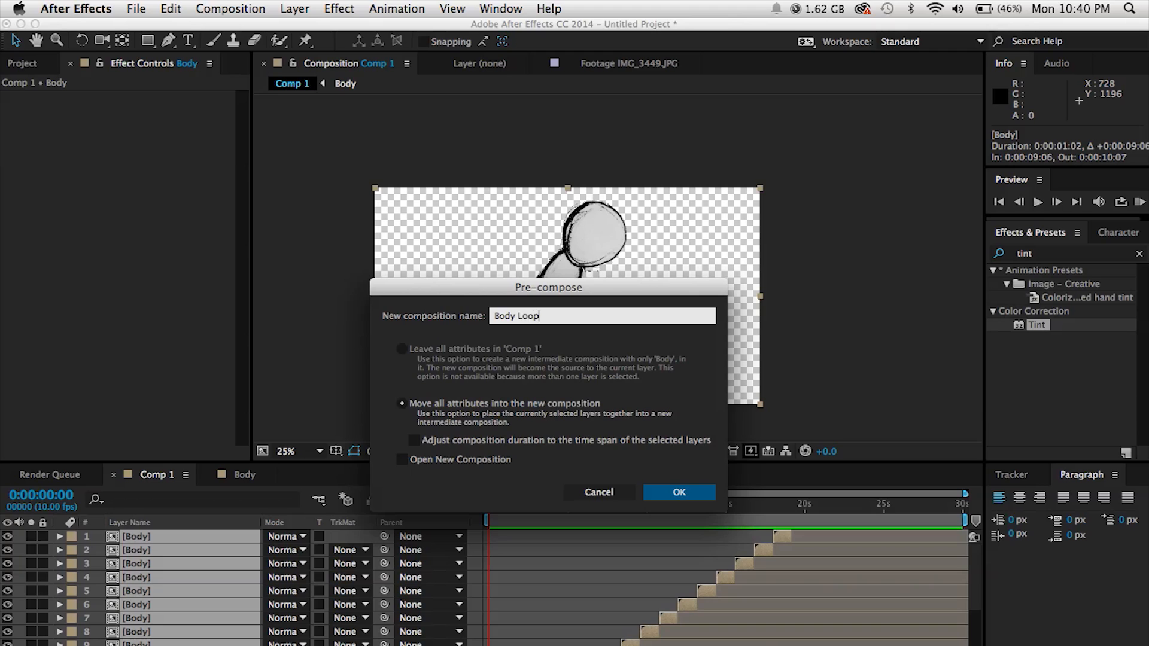
type("Body Loop")
key("Return")
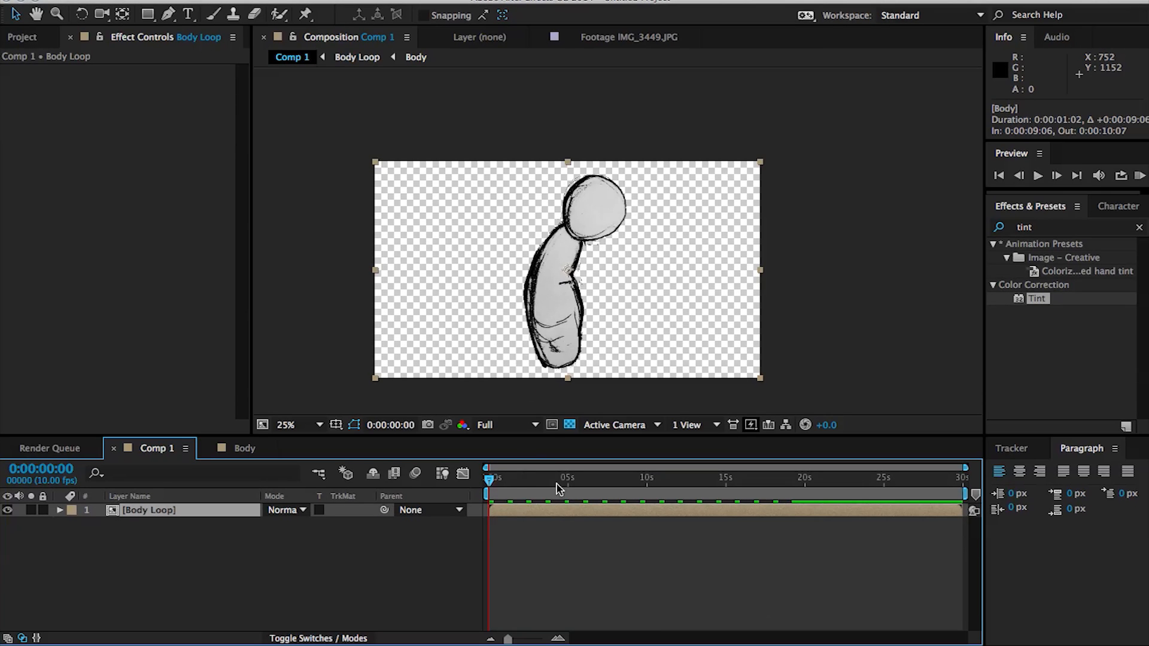
left_click_drag(521, 522, 572, 522)
key("space")
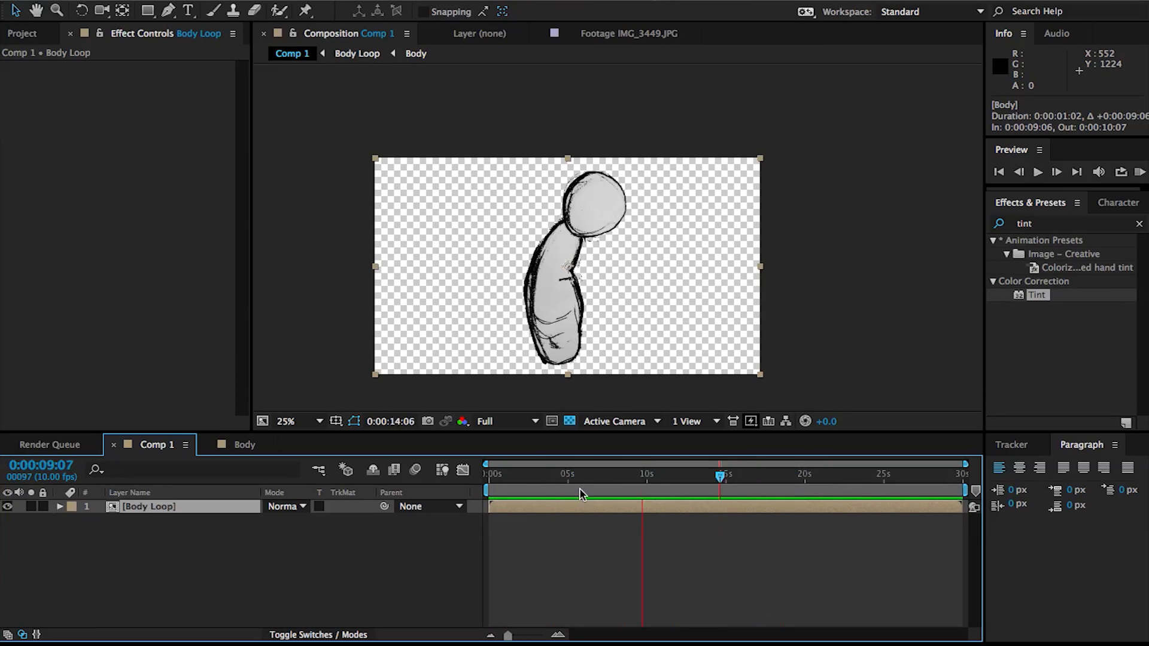
At time 0, place five Puppet pins on the Body Loop figure: head, neck, chest, belly and base.
left_click(487, 479)
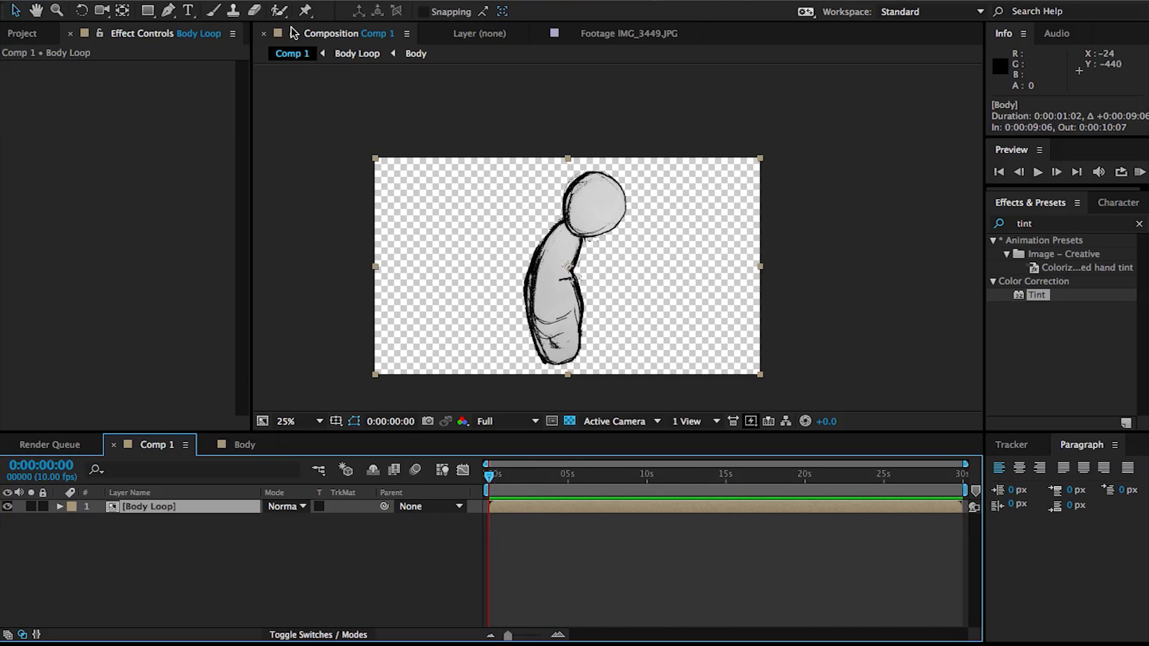
left_click(306, 11)
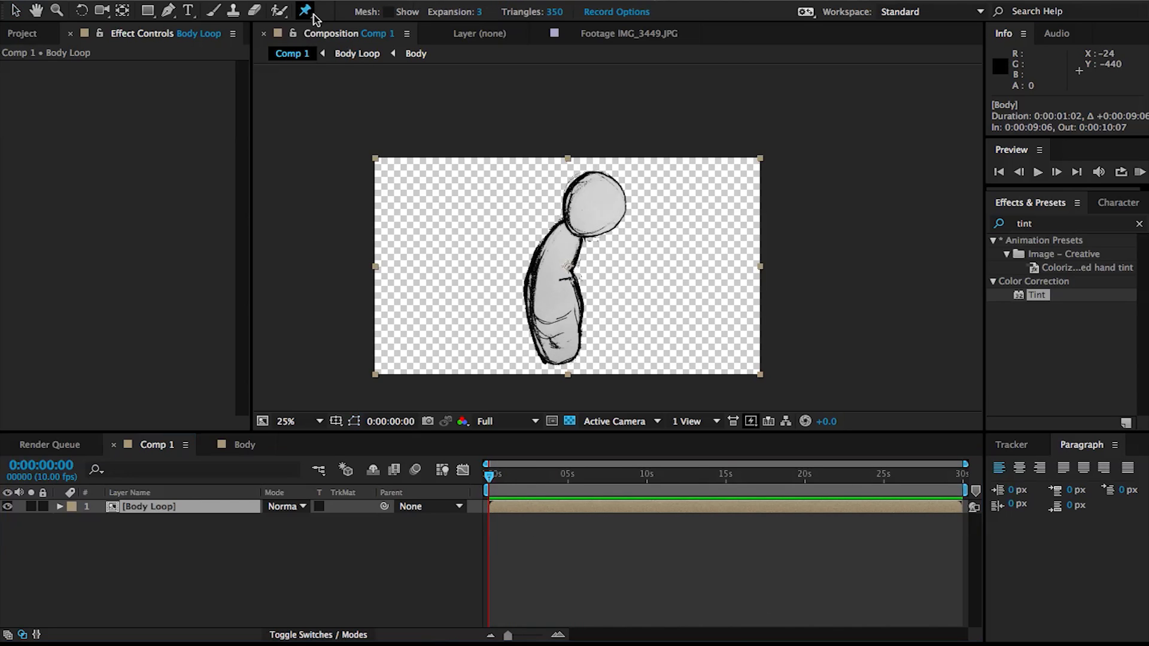
left_click(596, 196)
left_click(574, 226)
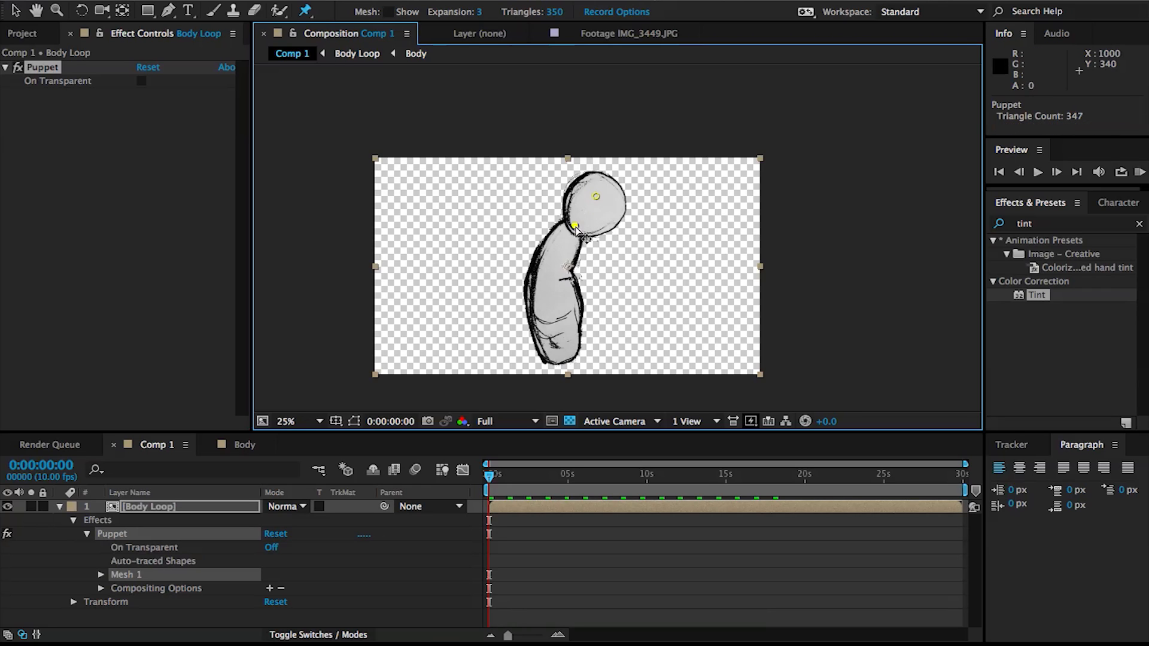
left_click(550, 269)
left_click(550, 317)
left_click(561, 358)
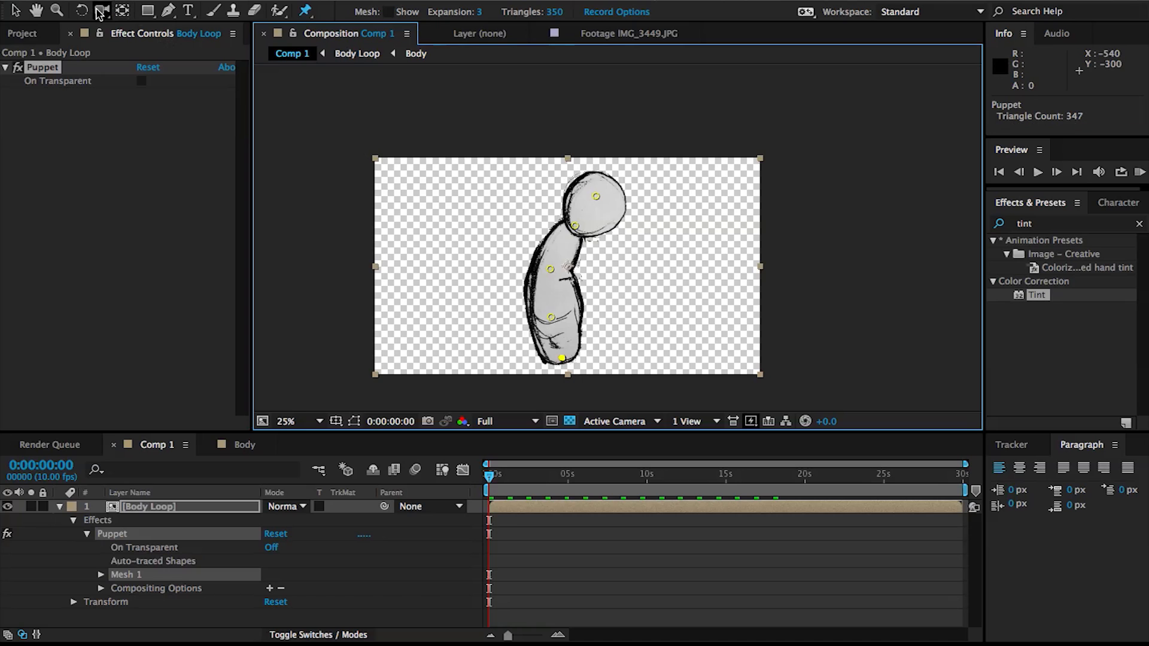
At 0:00:05:00, reposition the chest, neck and head Puppet pins so the hunched figure straightens upright, and check the motion.
left_click(16, 10)
left_click(497, 477)
left_click_drag(497, 479, 567, 481)
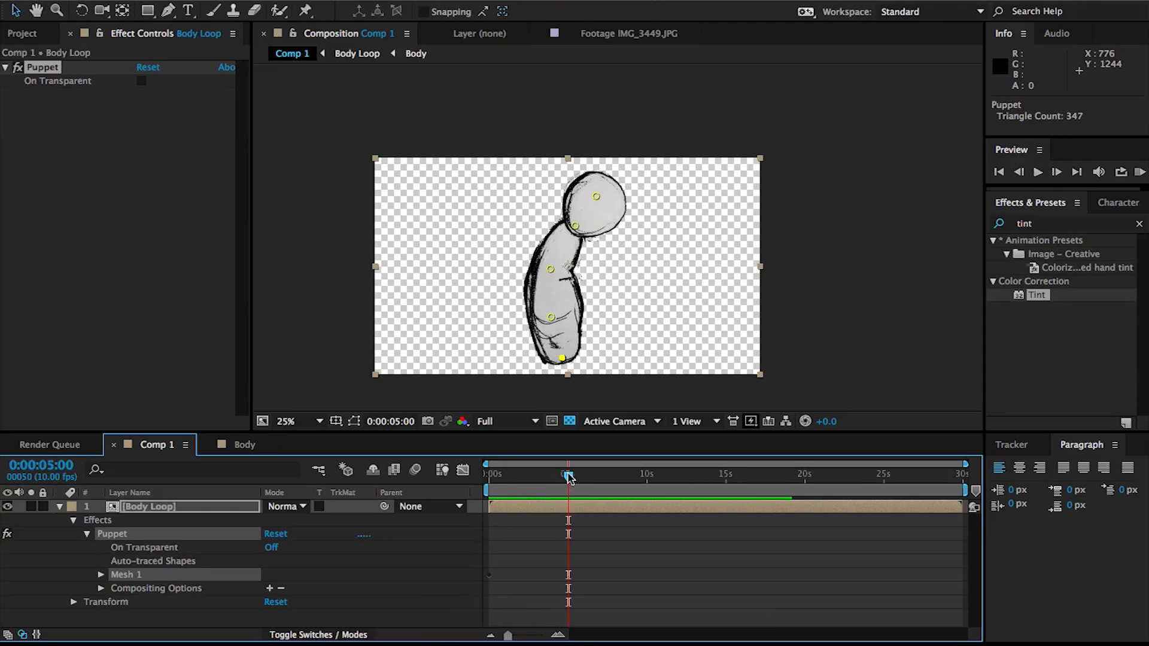
left_click(550, 317)
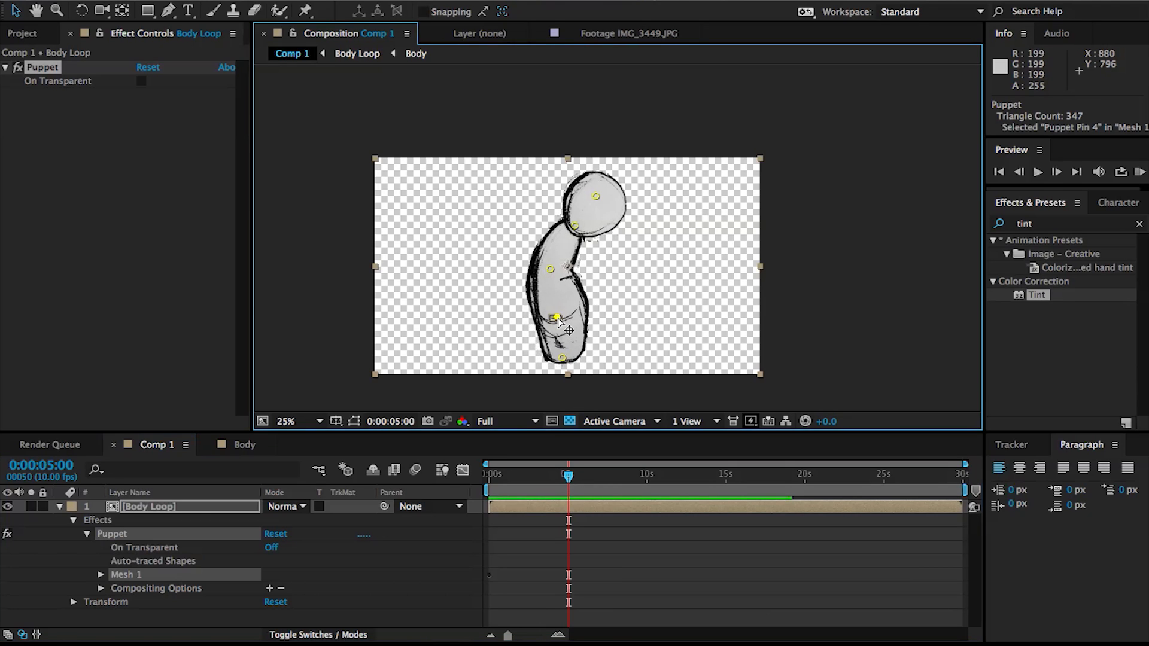
left_click_drag(551, 270, 545, 269)
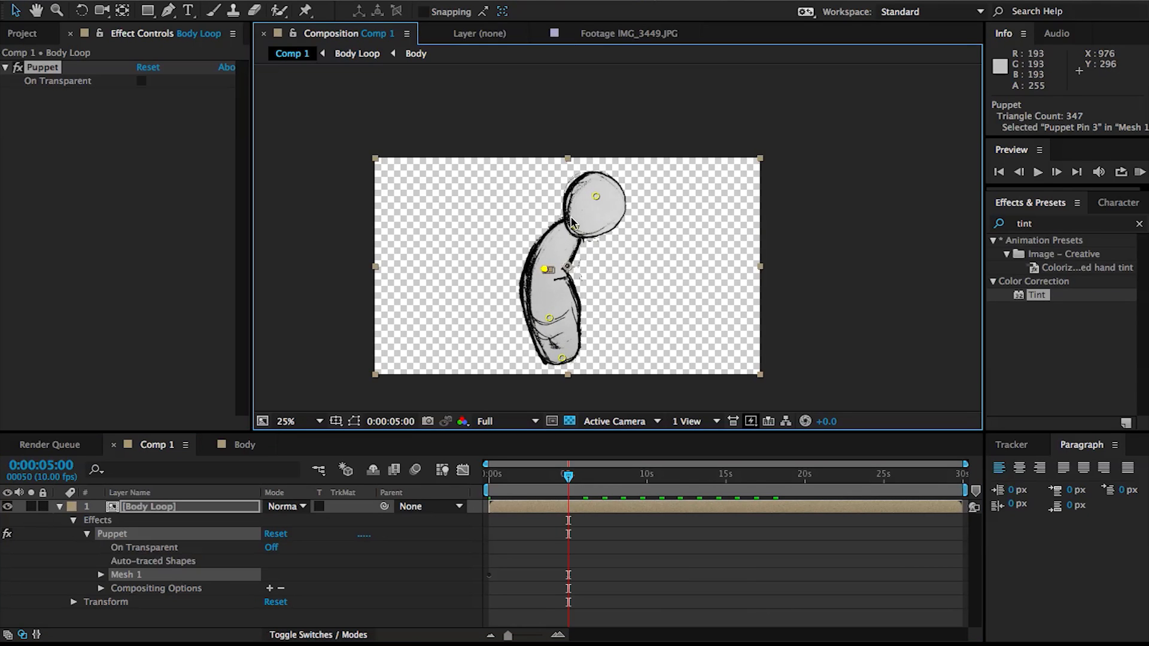
left_click_drag(573, 224, 562, 185)
mouse_move(562, 489)
left_mouse_down()
mouse_move(487, 490)
mouse_move(566, 490)
mouse_move(551, 489)
left_mouse_up()
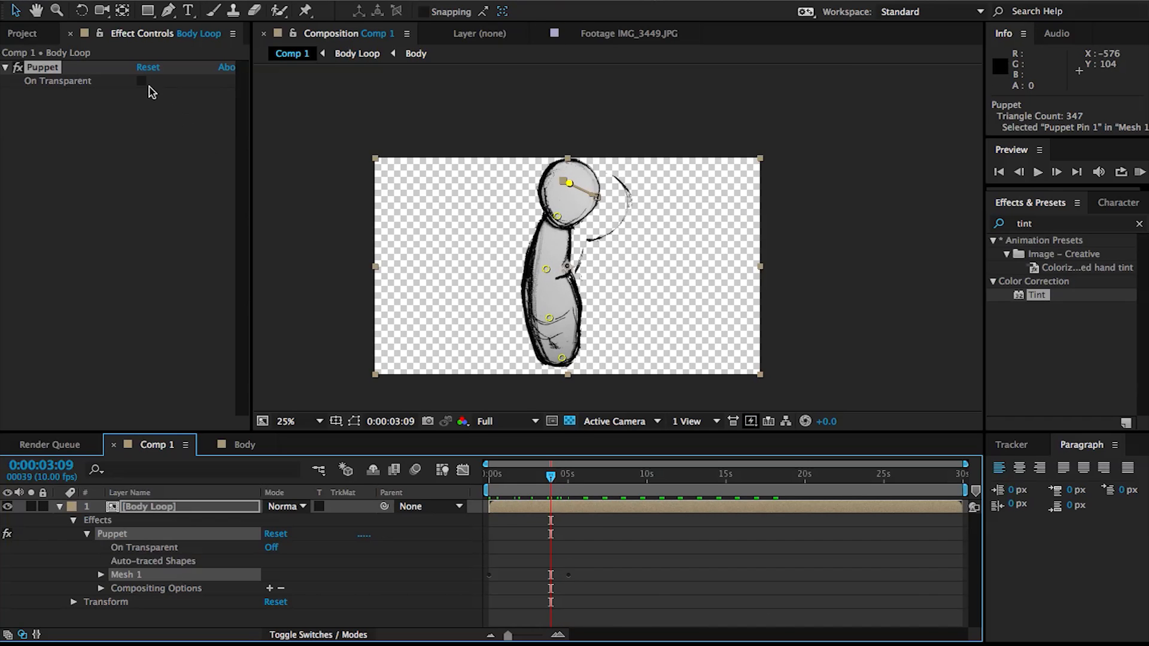
Enable On Transparent for the Puppet effect, scrub through the movement and collapse the Body Loop layer.
left_click(141, 81)
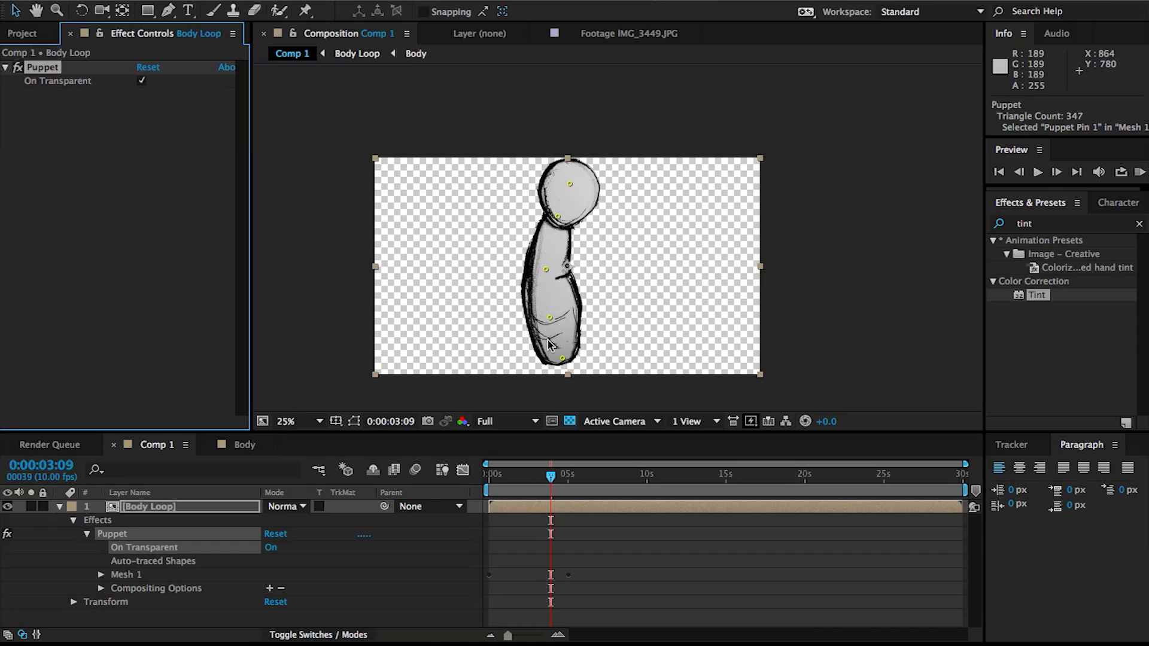
left_click_drag(516, 475, 641, 506)
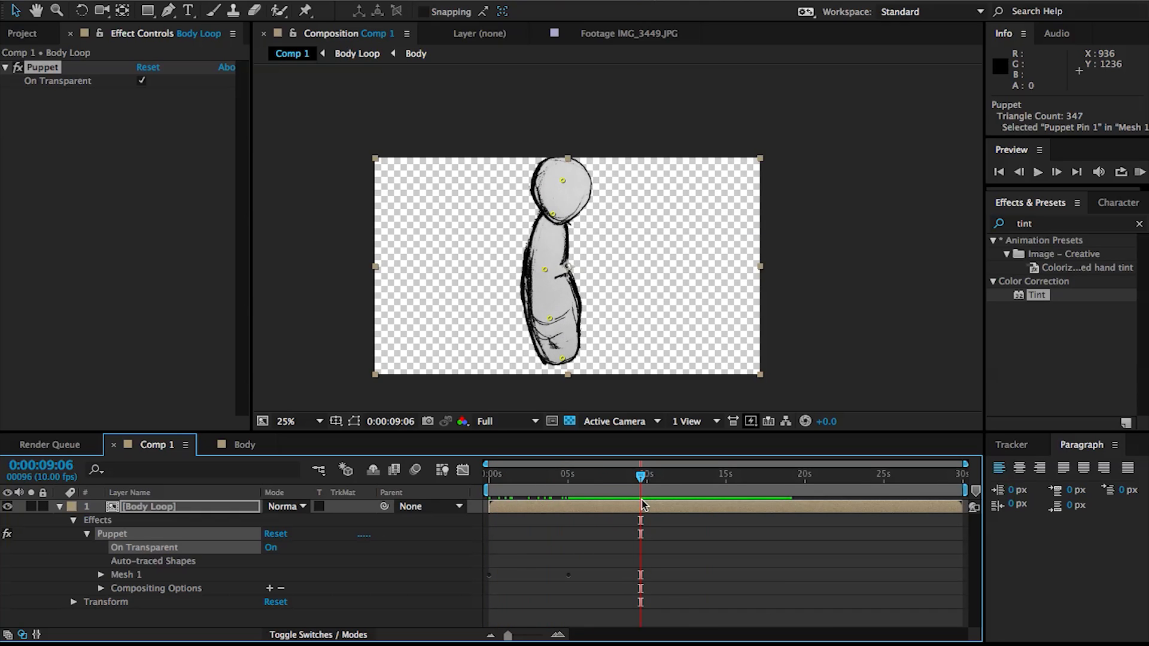
left_click(61, 508)
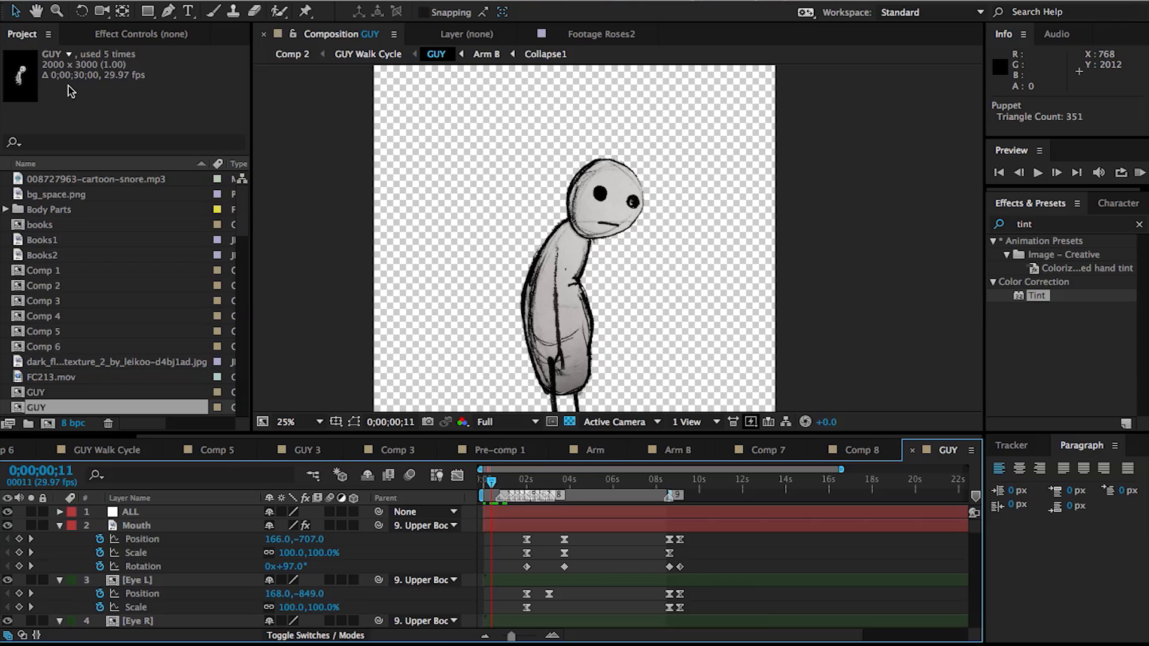
Bring the character's full body into view in the GUY composition and collapse the properties of all its layers.
left_click_drag(566, 307, 566, 208)
key("v")
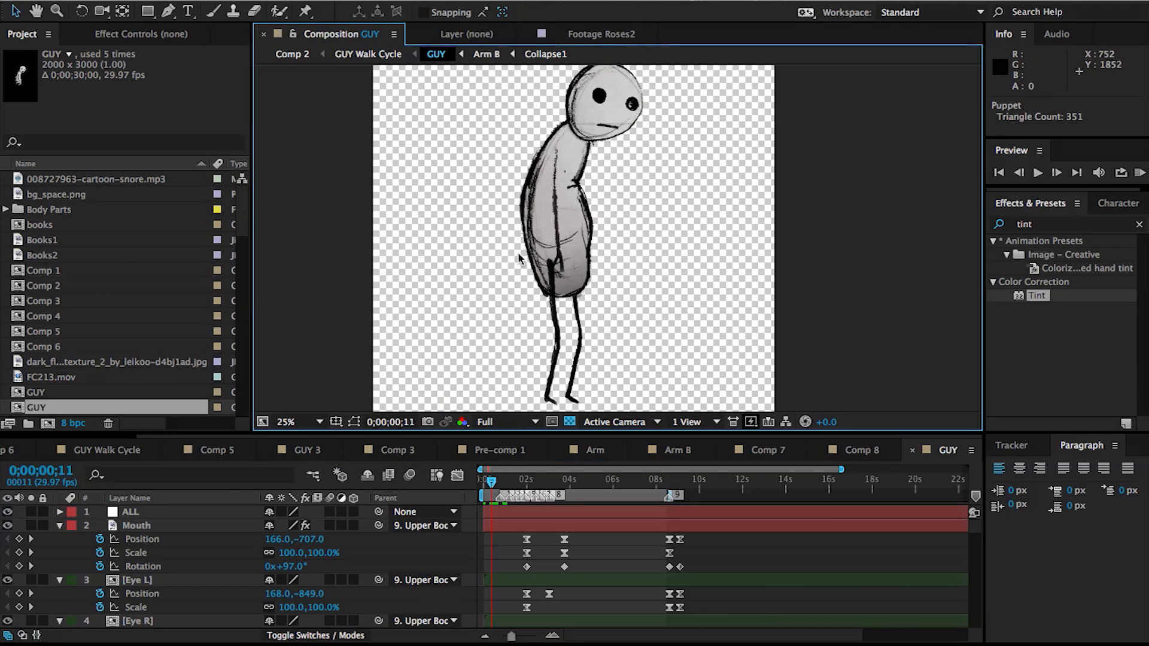
left_click(54, 524)
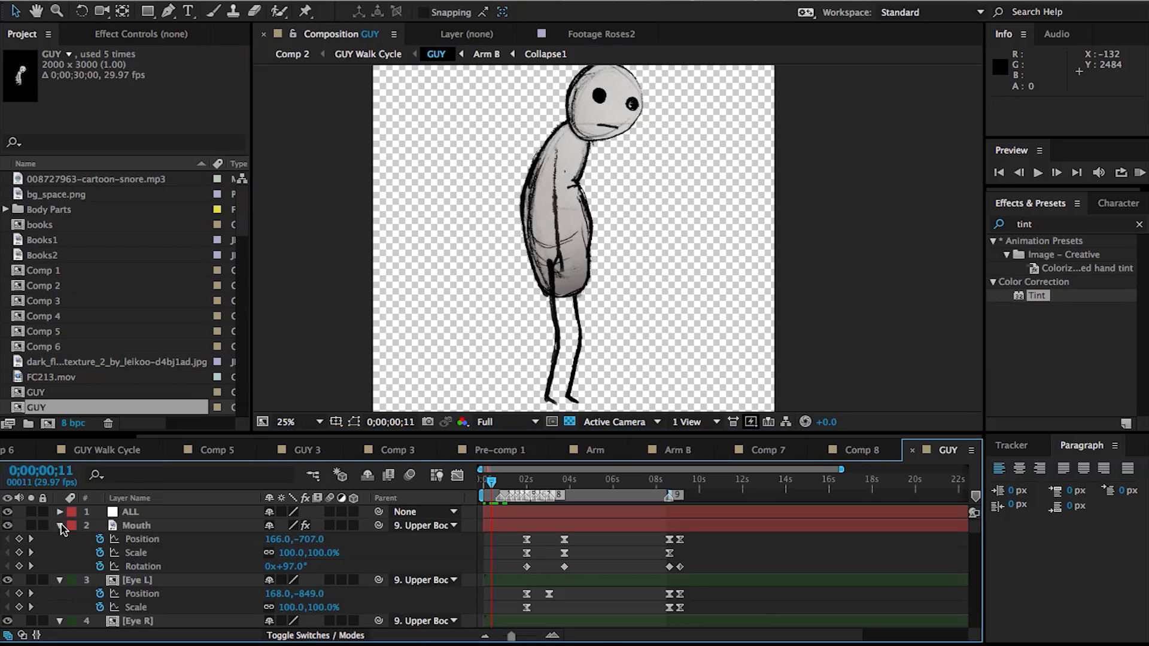
left_click(60, 526)
key("ctrl+a")
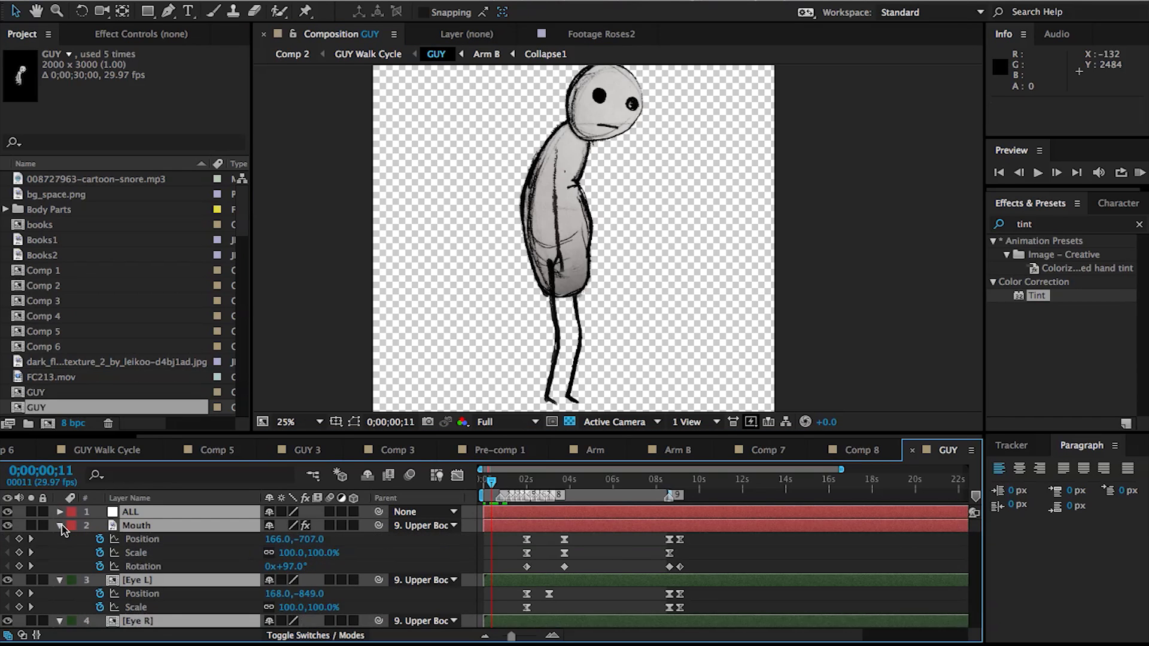
key("u")
key("u")
key("u")
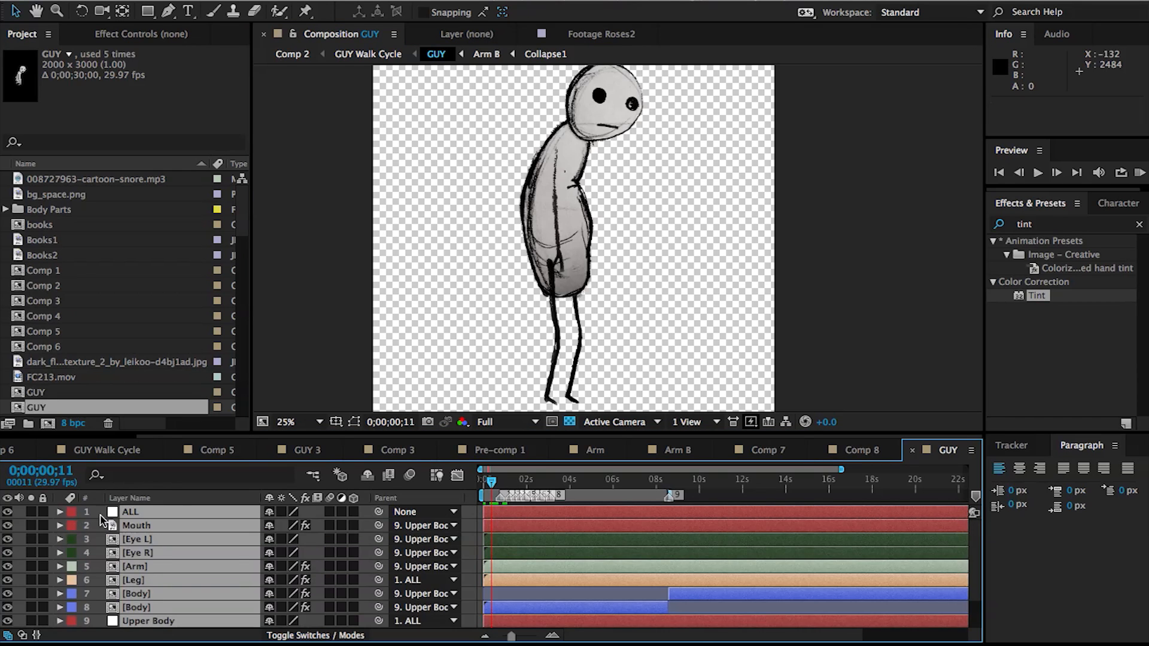
left_click(471, 533)
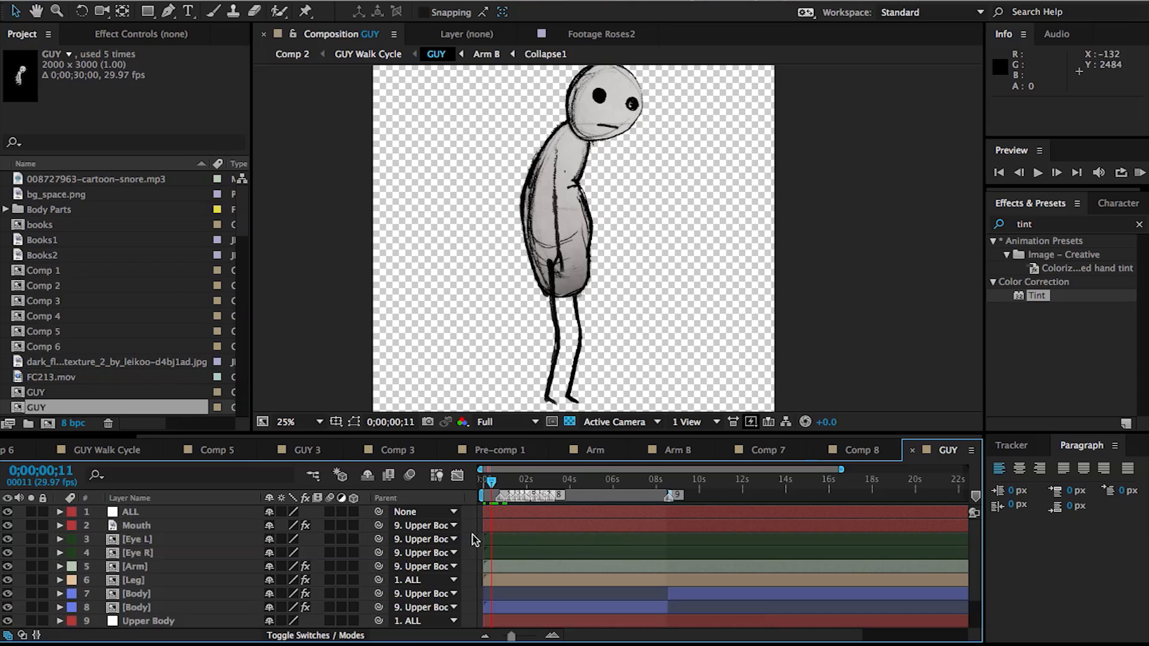
Toggle the visibility of the Arm and Leg layers off and on to examine which body part each one holds.
left_click(145, 528)
left_click(6, 525)
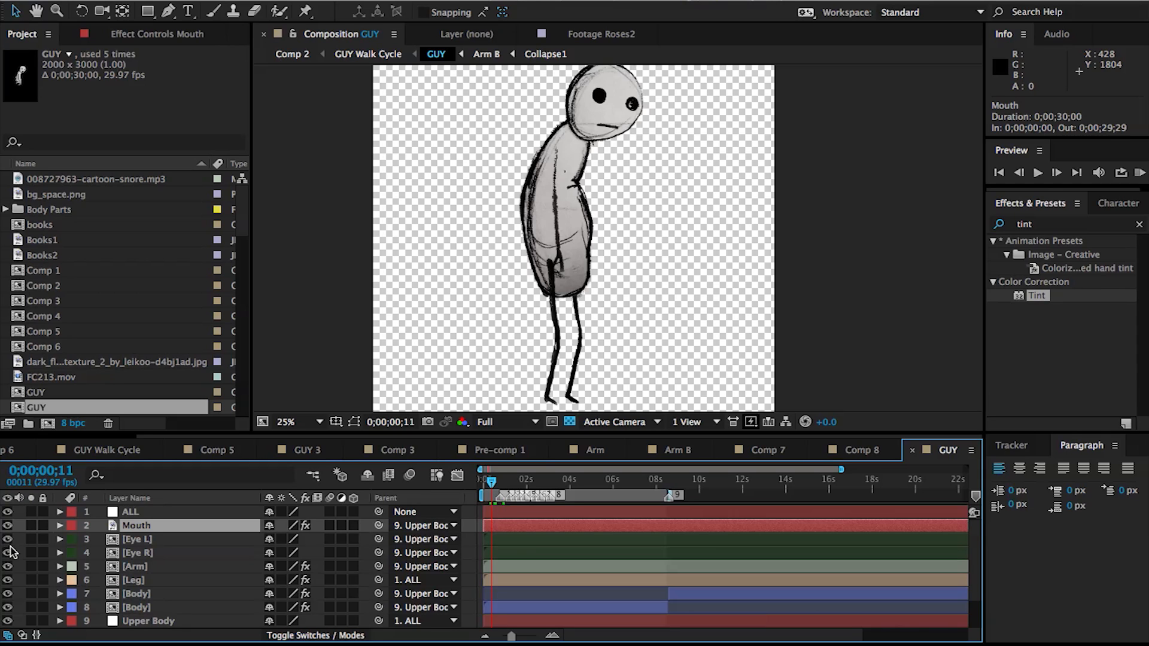
left_click(8, 567)
left_click(8, 567)
left_click(8, 580)
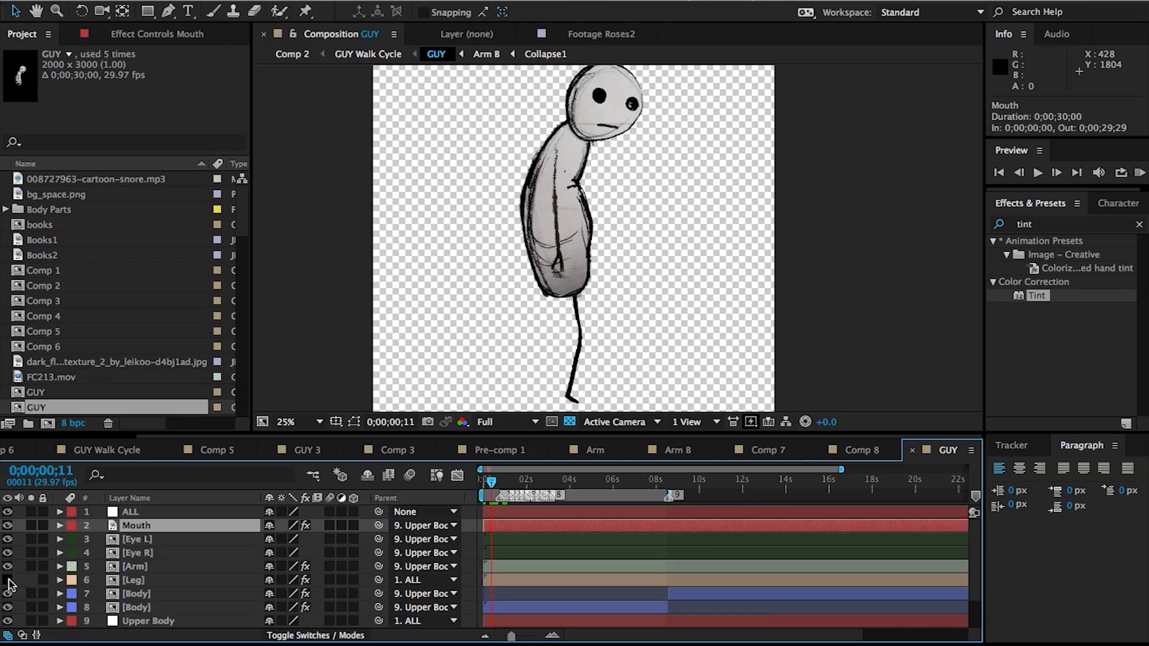
left_click(8, 581)
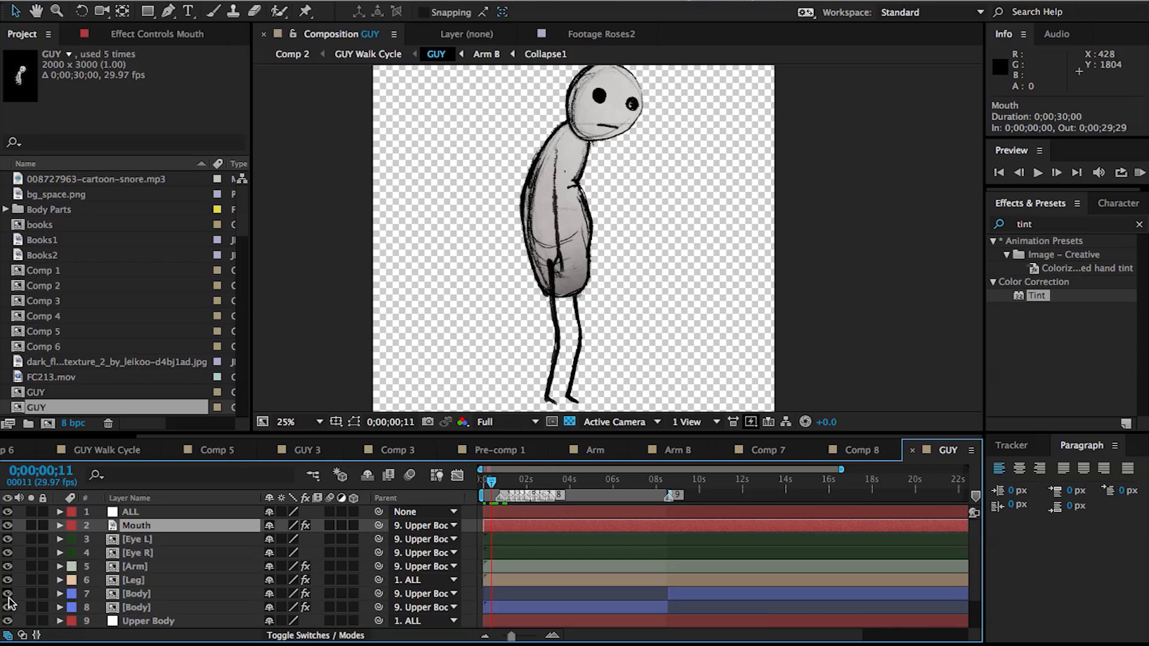
Toggle the visibility of the Body layer spanning the first 8 seconds off and on to examine what it holds.
left_click(9, 607)
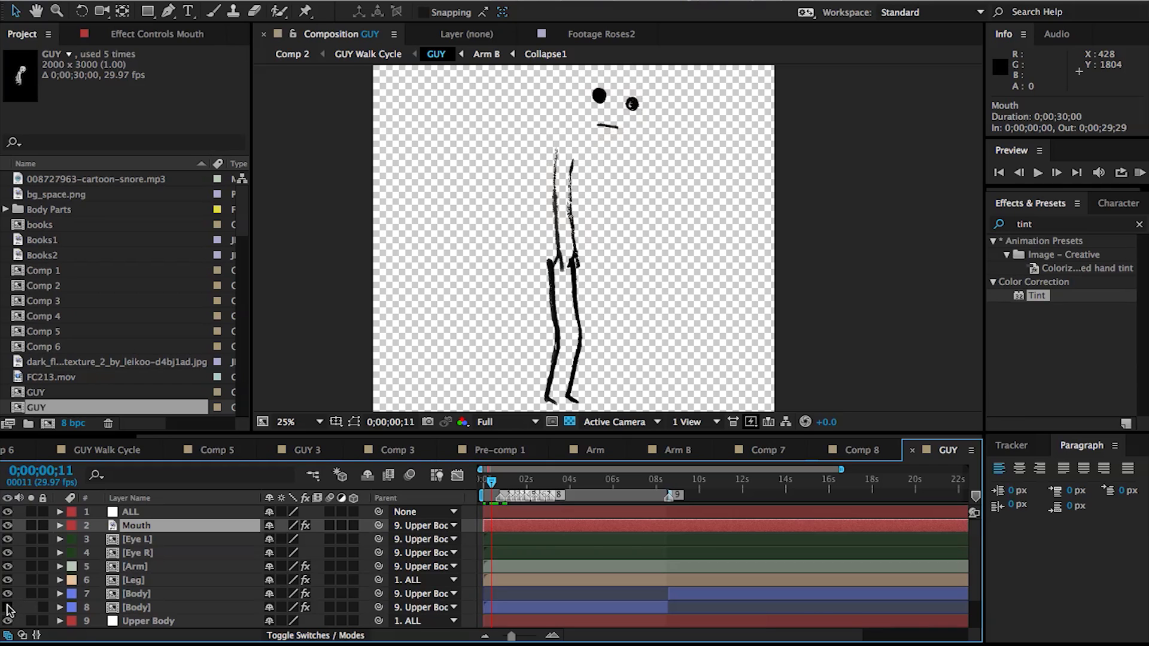
left_click(8, 607)
left_click(8, 607)
left_click(8, 607)
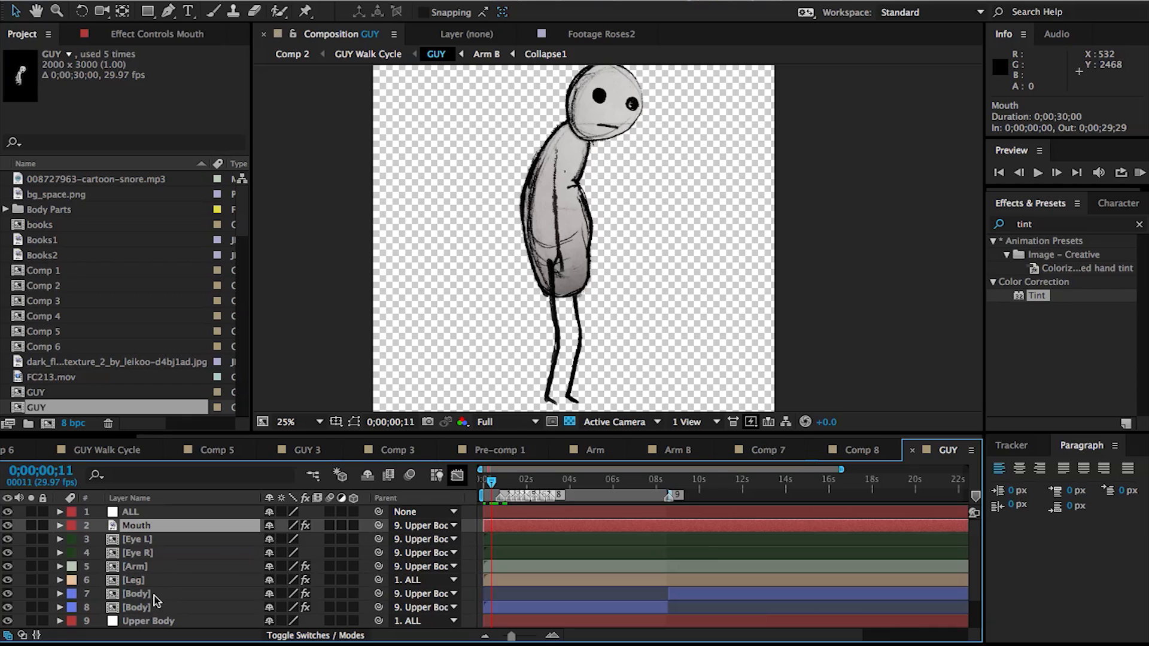
Show the Leg layer's Puppet effect and pins, and scrub through the GUY composition to examine the leg motion.
left_click(141, 582)
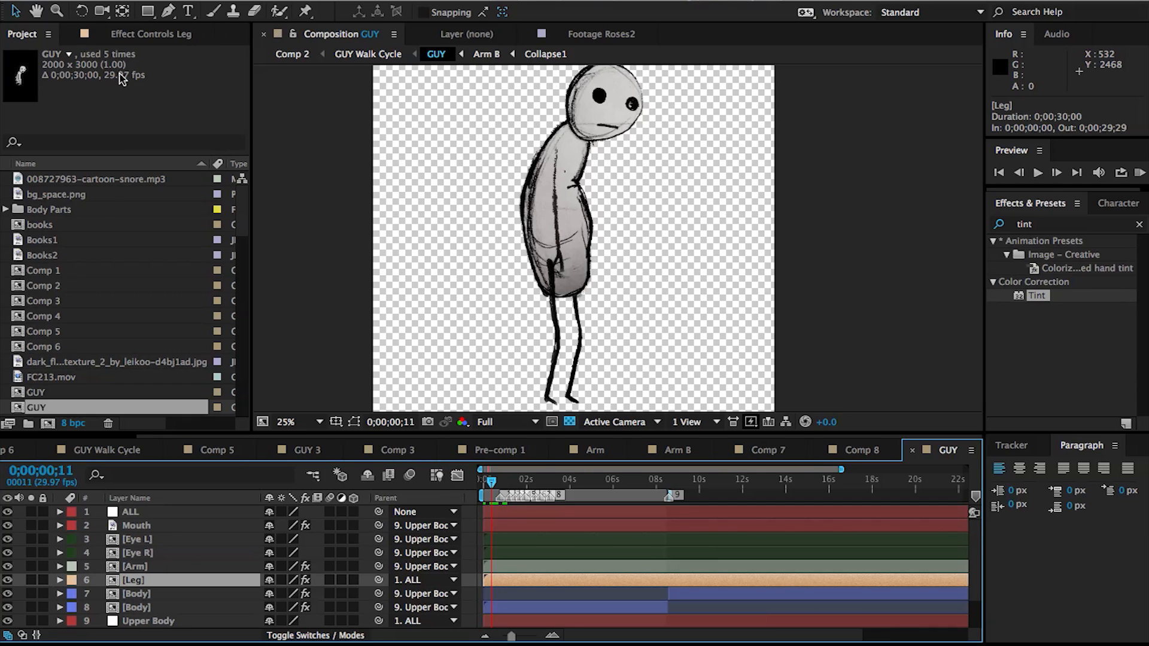
left_click(129, 31)
left_click(30, 71)
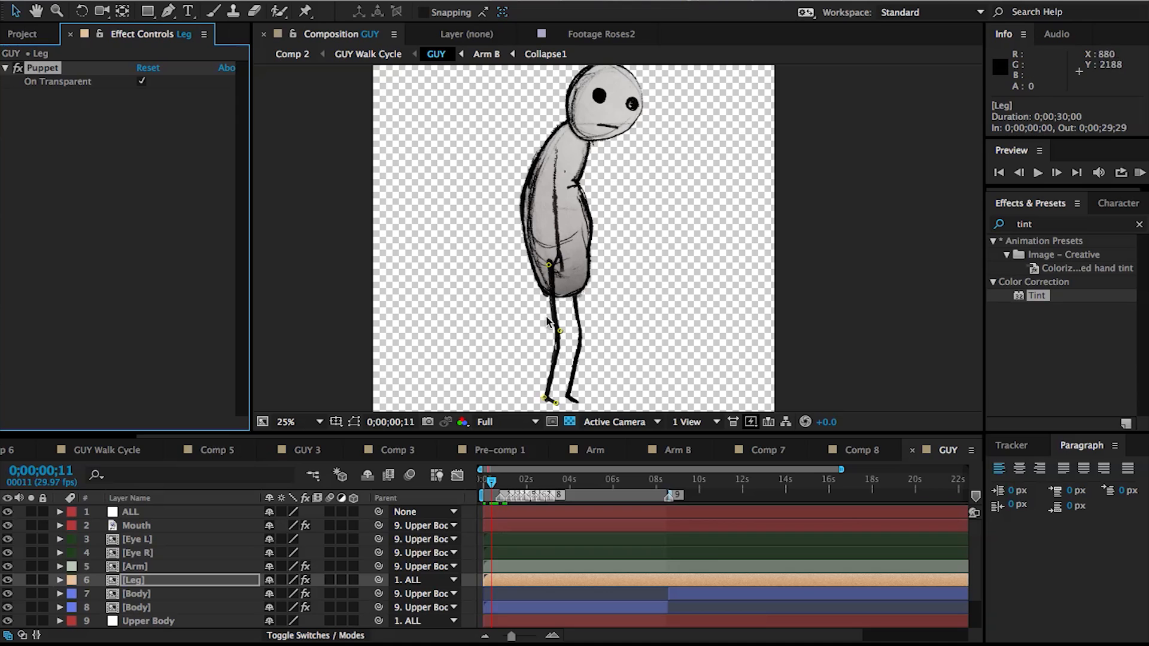
left_click_drag(490, 480, 618, 486)
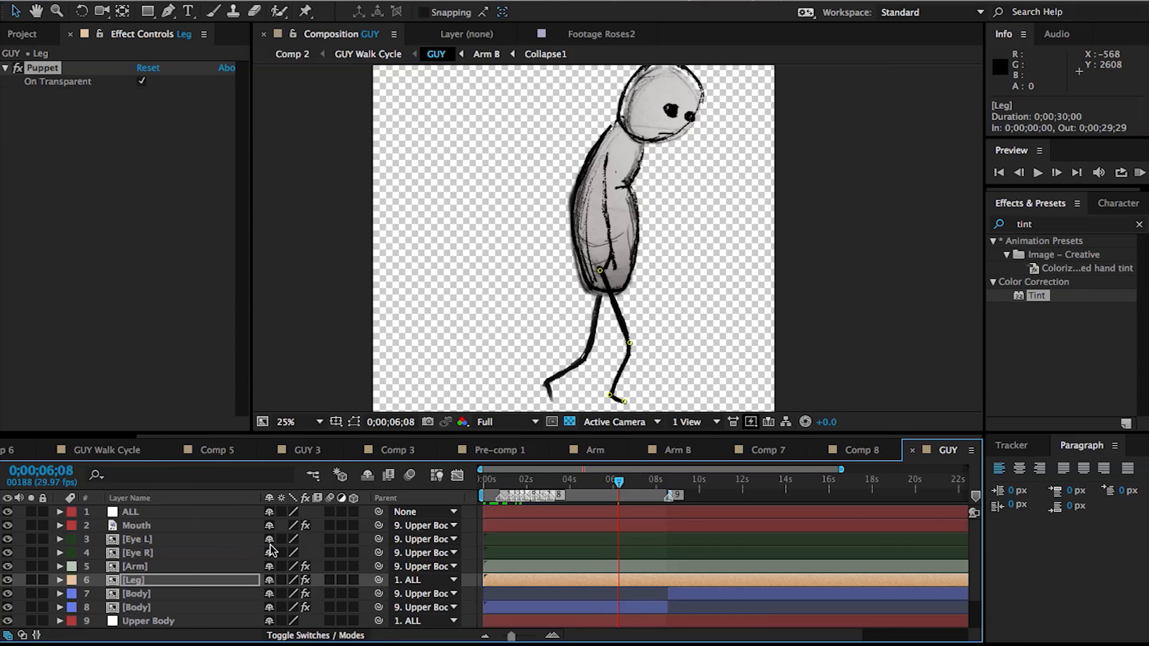
scroll(185, 574, "down", 1)
scroll(187, 578, "down", 1)
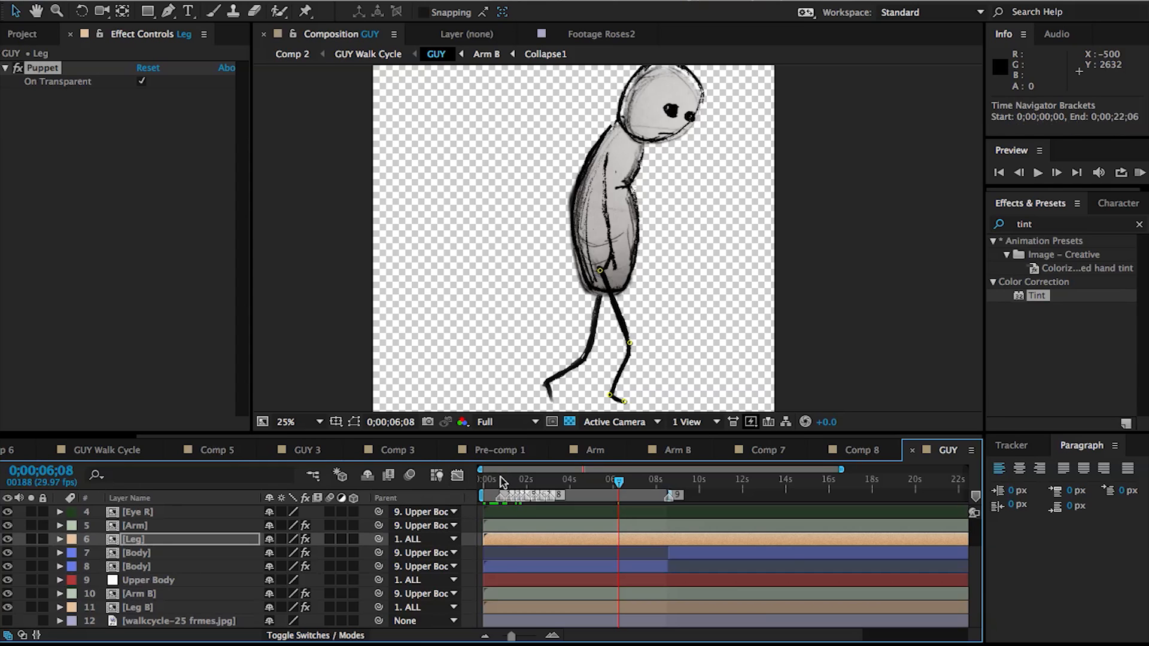
key("space")
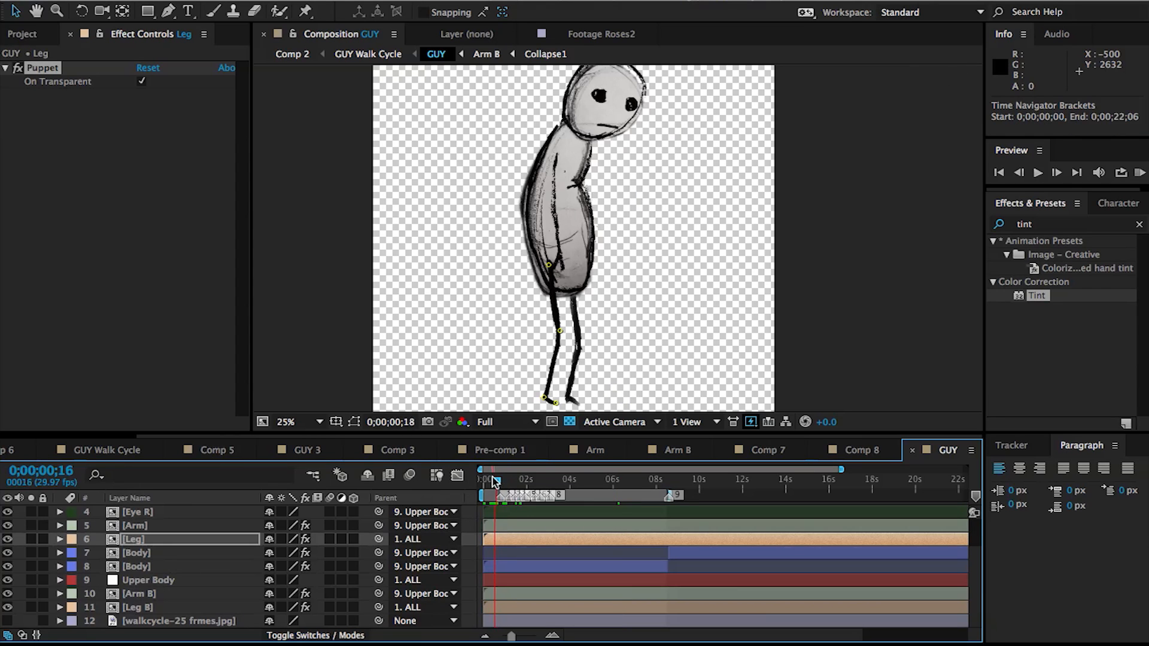
Show the walkcycle-25 frmes.jpg reference layer, scrub to compare the leg poses with it, and hide it again.
left_click(7, 621)
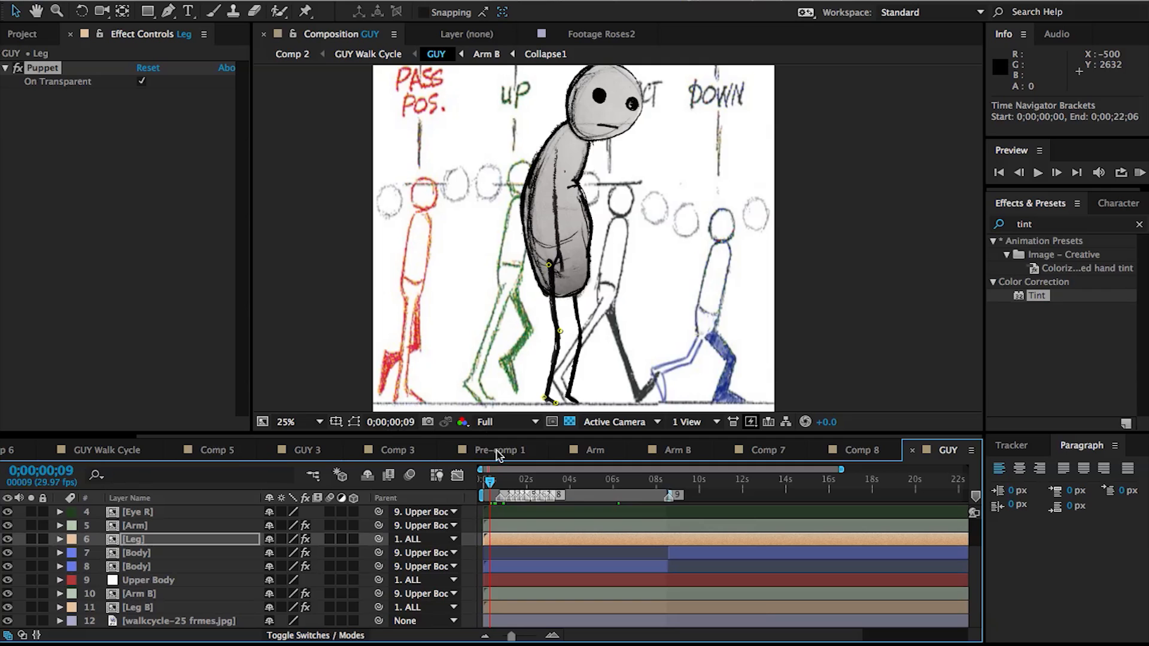
left_click_drag(500, 480, 553, 486)
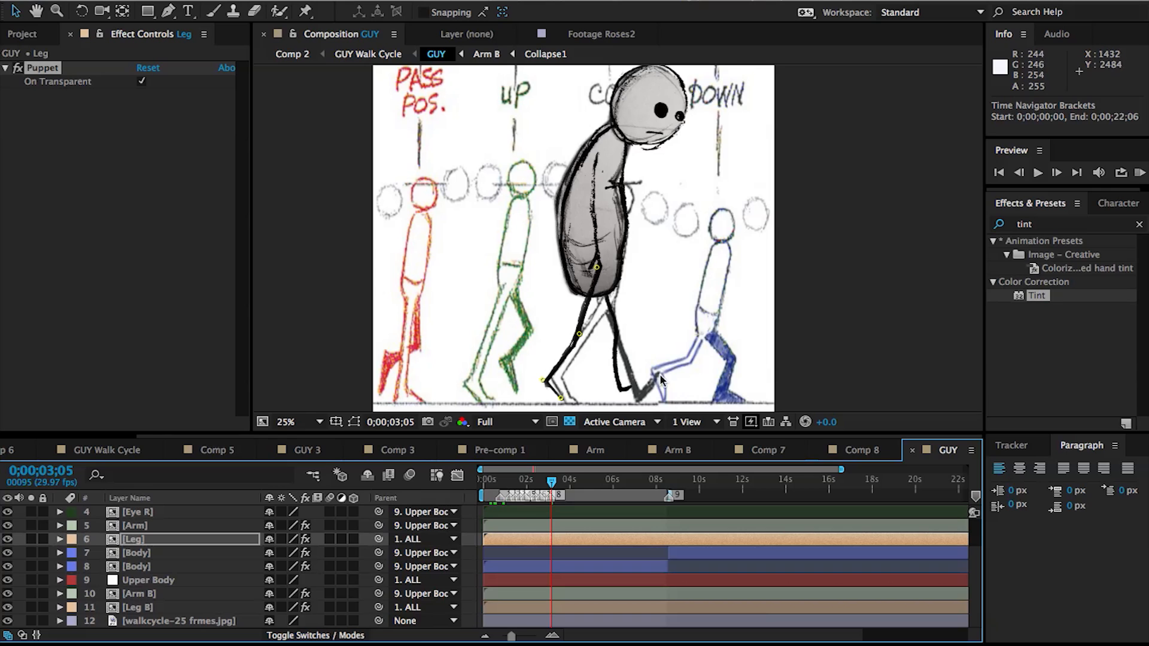
left_click_drag(554, 484, 578, 483)
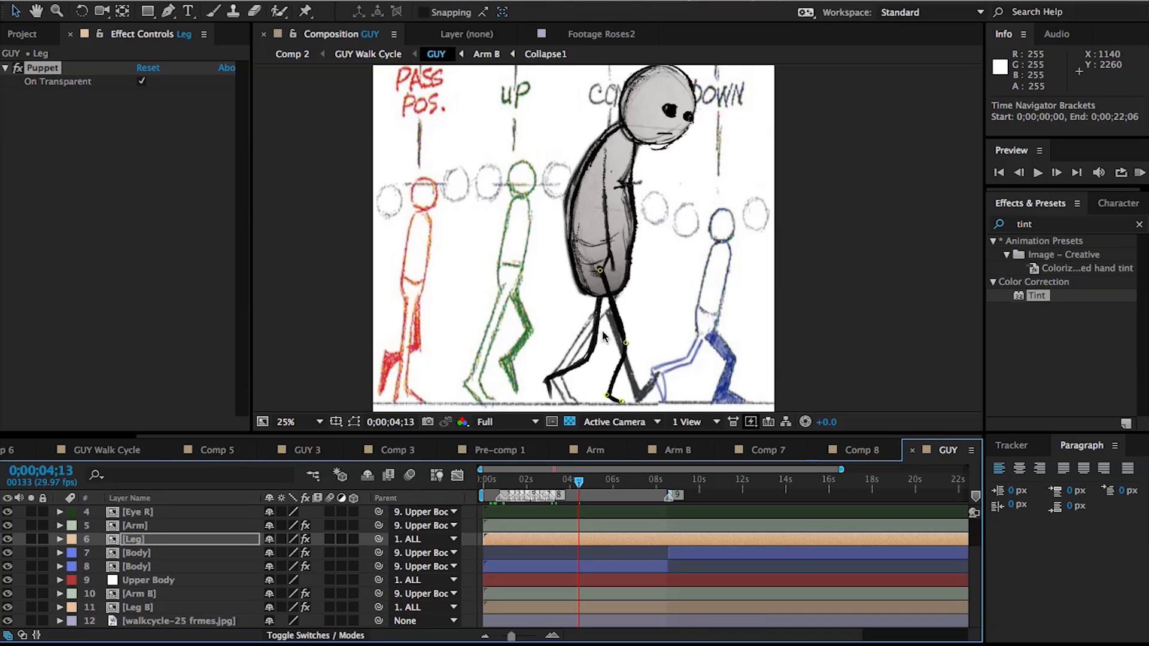
left_click(8, 621)
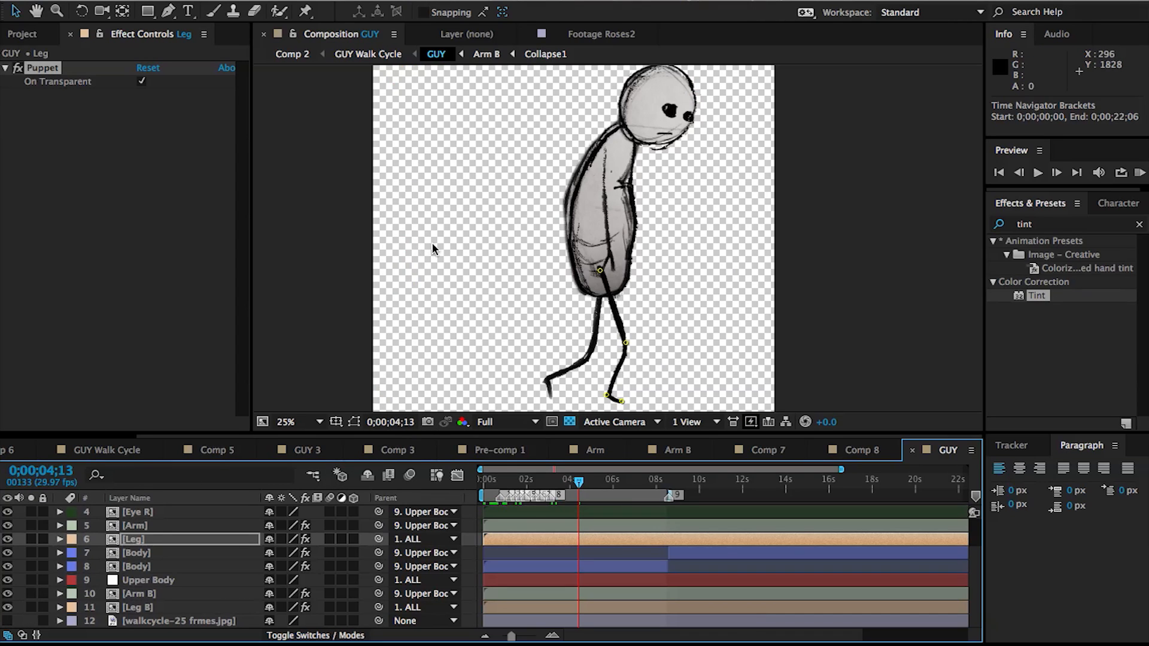
Open the GUY Walk Cycle composition and scrub through it to review the character walking in the kitchen scene.
scroll(516, 219, "down", 1)
left_click(105, 450)
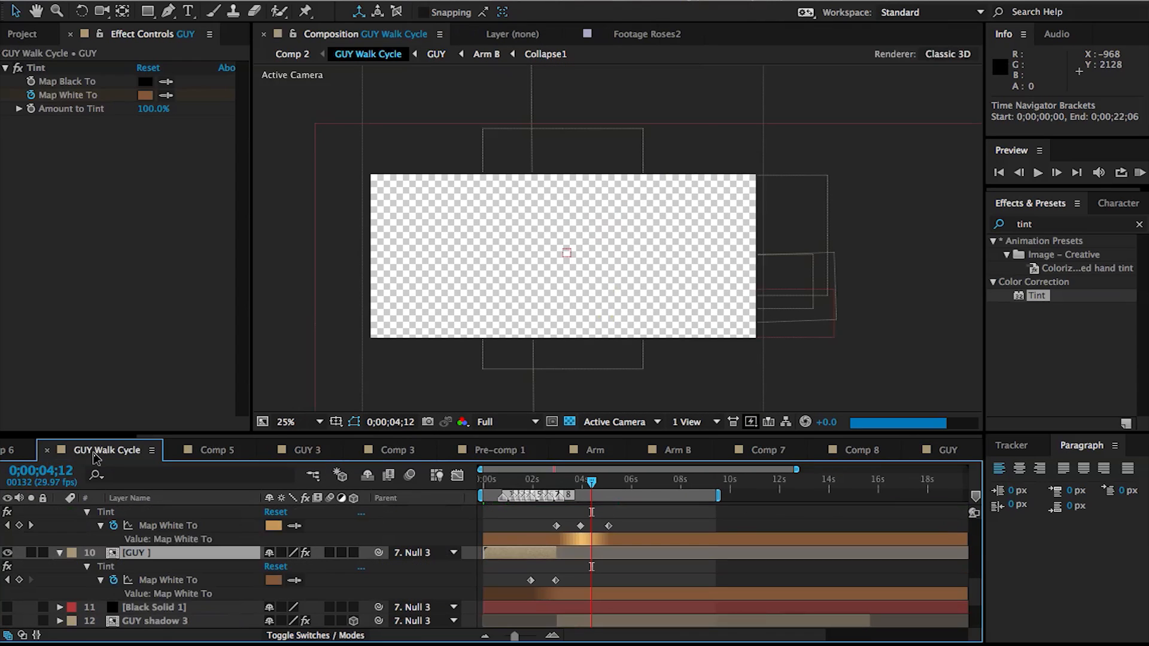
left_click_drag(492, 478, 672, 487)
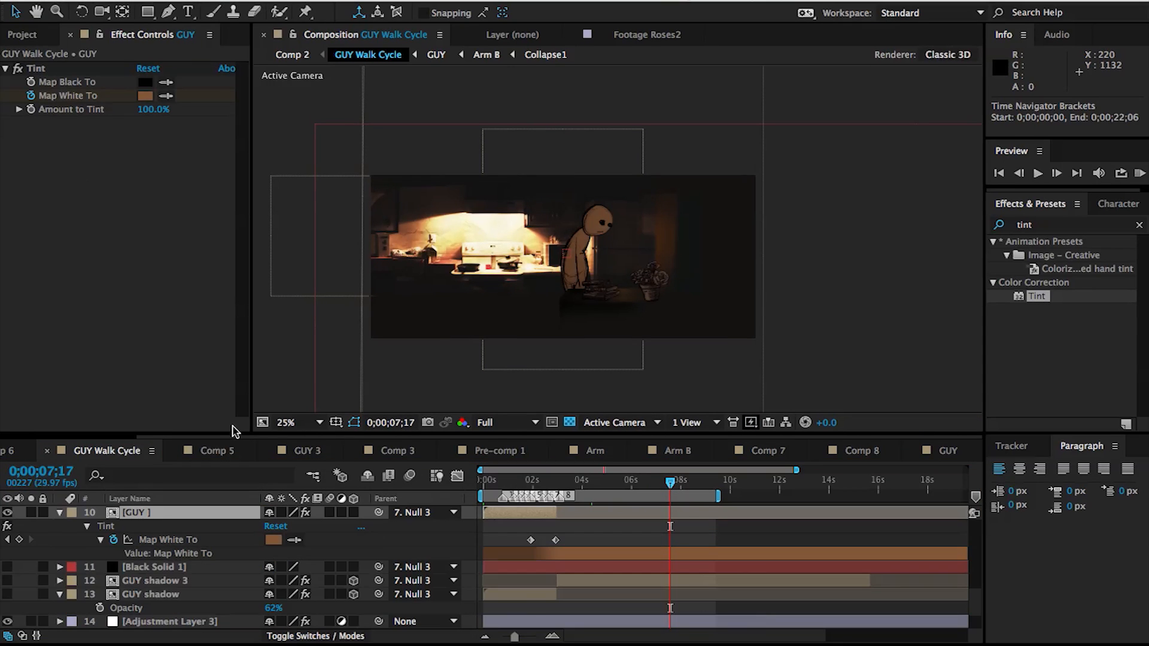
left_click(531, 482)
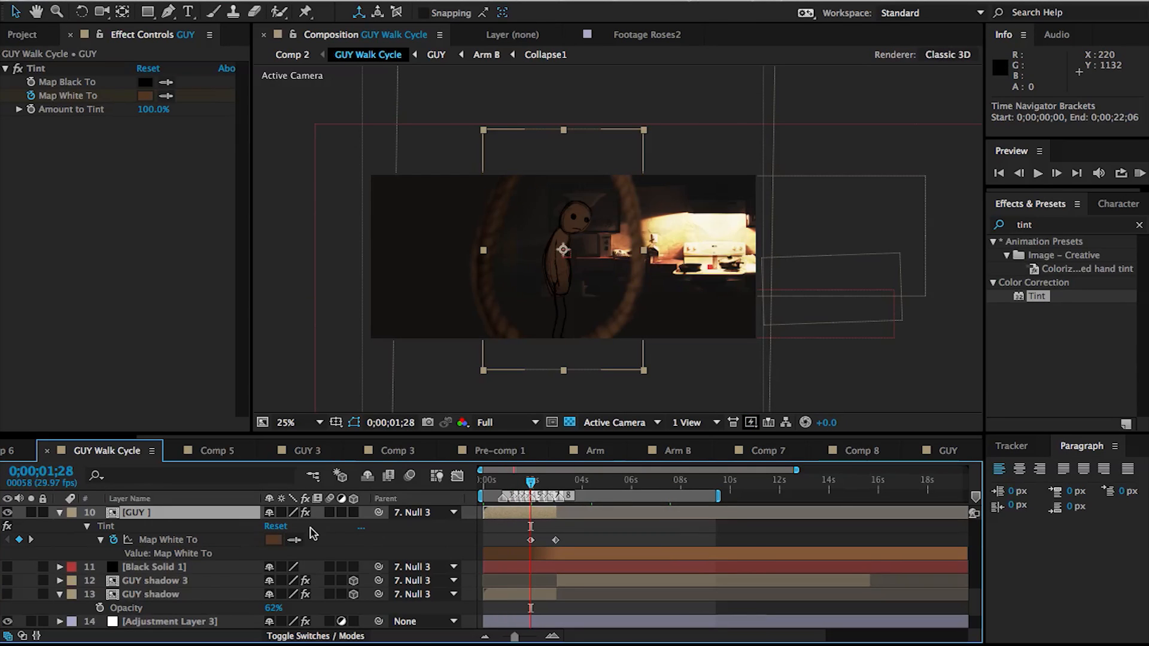
left_click_drag(531, 482, 731, 483)
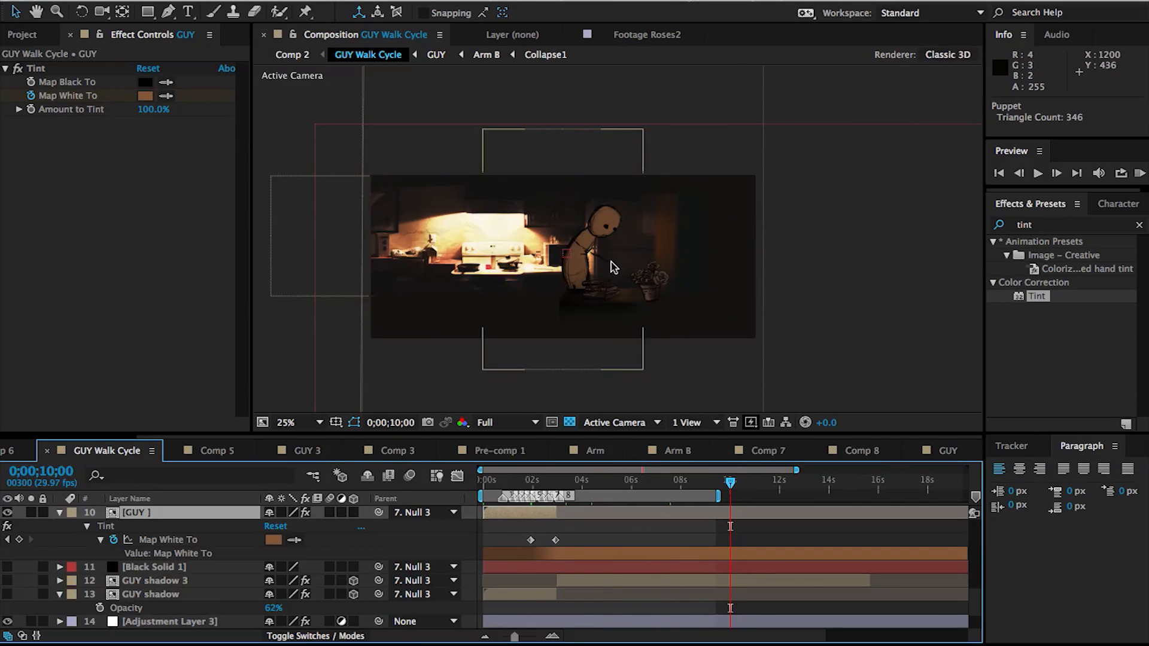
Open the nested Comp 3 kitchen background and examine the photos and adjustment layers it is built from.
scroll(174, 585, "down", 3)
scroll(174, 585, "up", 1)
double_click(170, 594)
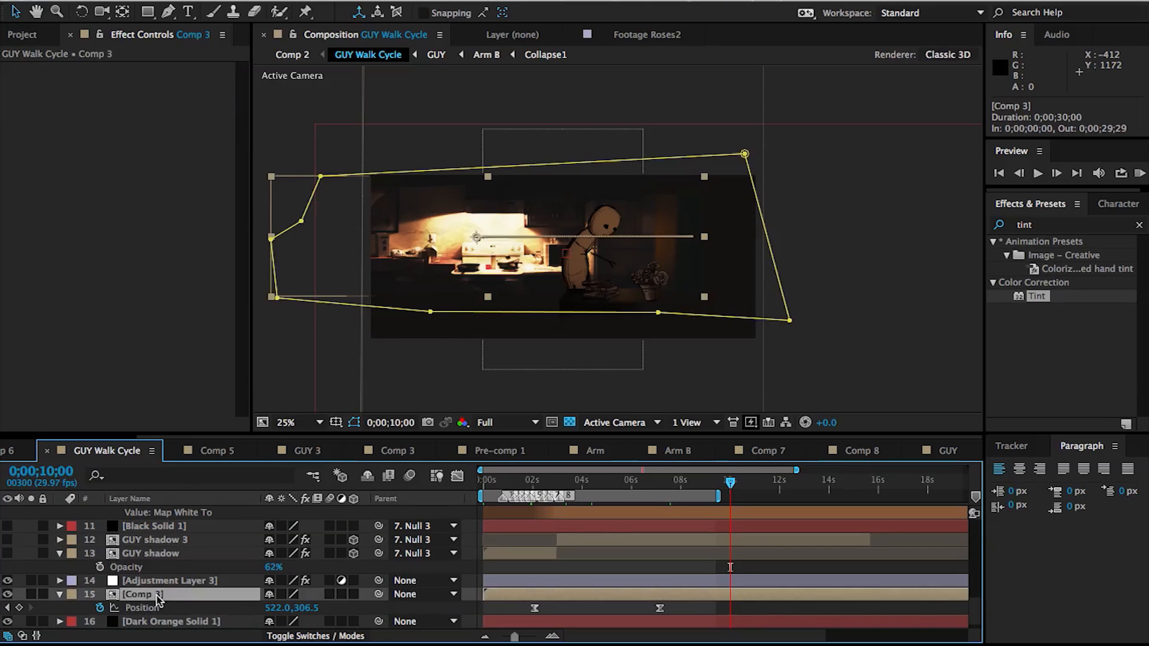
key("comma")
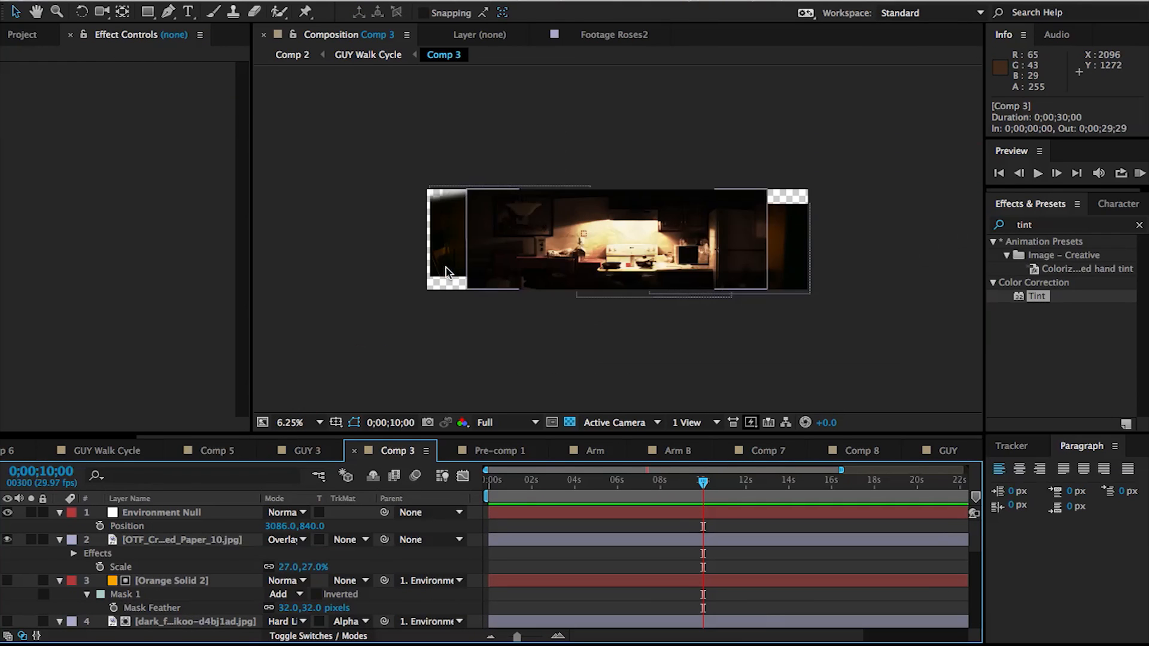
left_click(485, 286)
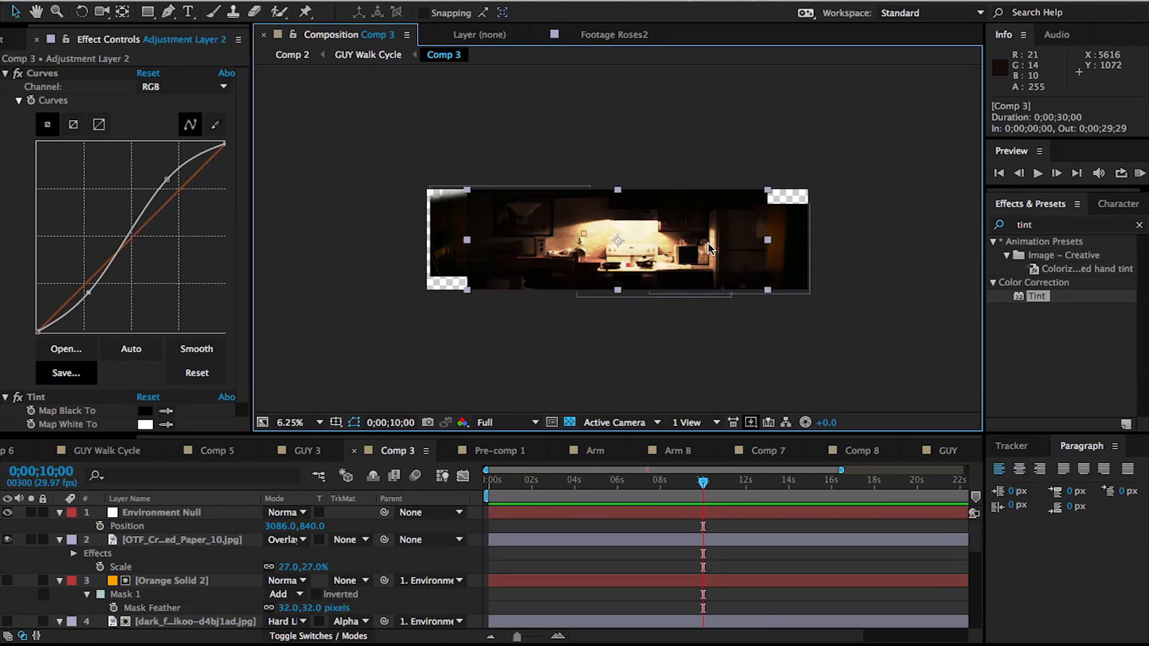
left_click(664, 278)
scroll(191, 570, "down", 5)
scroll(191, 569, "up", 5)
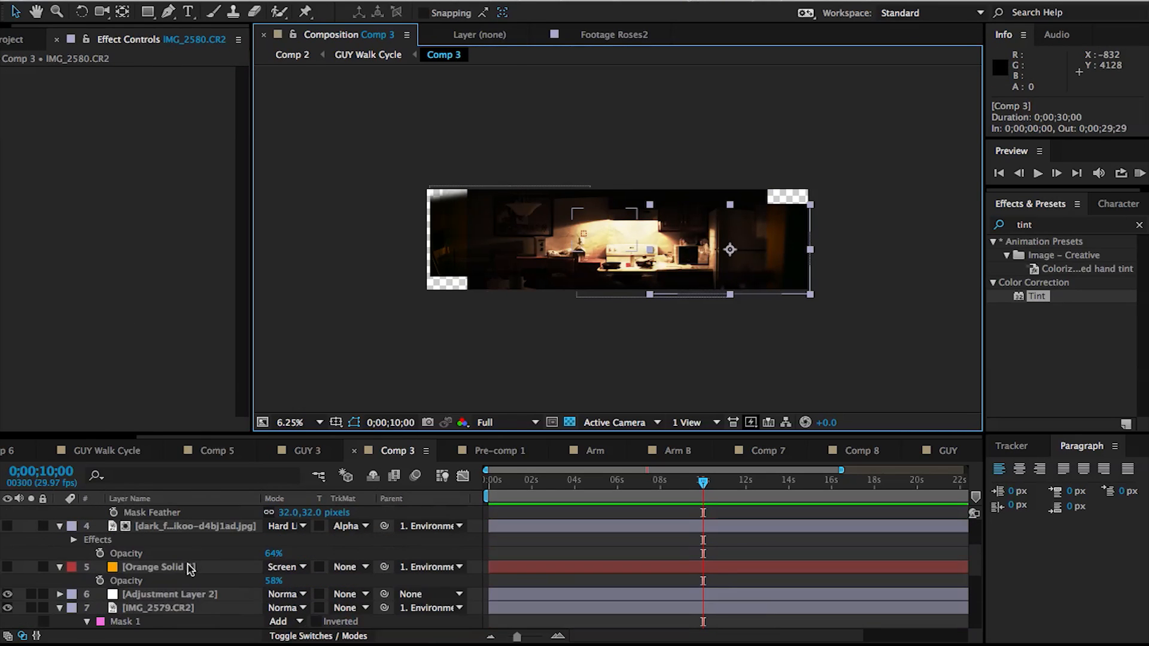
Select the OTF_Crumpled_Paper_10.jpg overlay layer and inspect its paper texture up close across the stove and wall.
key("period")
scroll(179, 568, "up", 5)
left_click(157, 538)
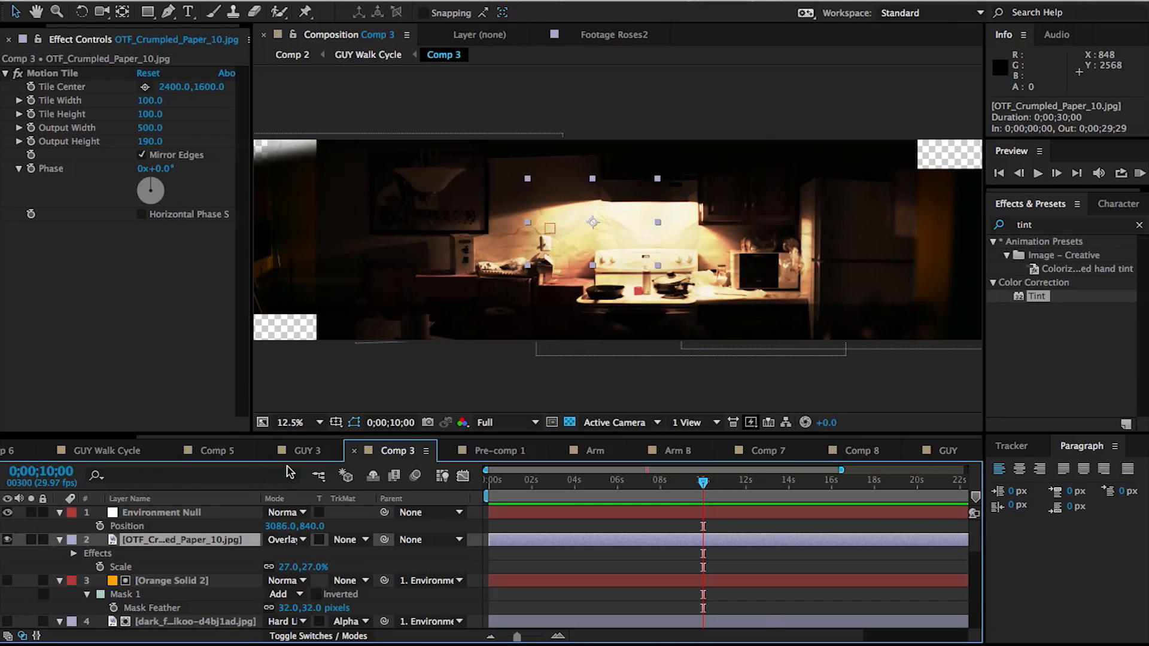
key("period")
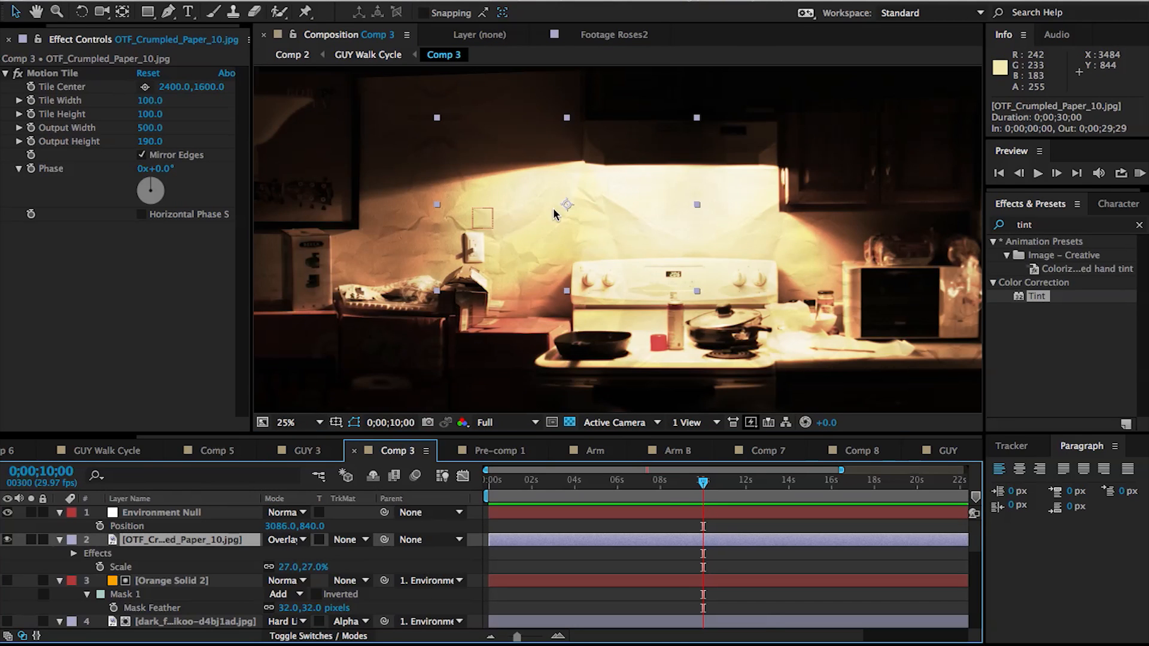
scroll(553, 207, "up", 5)
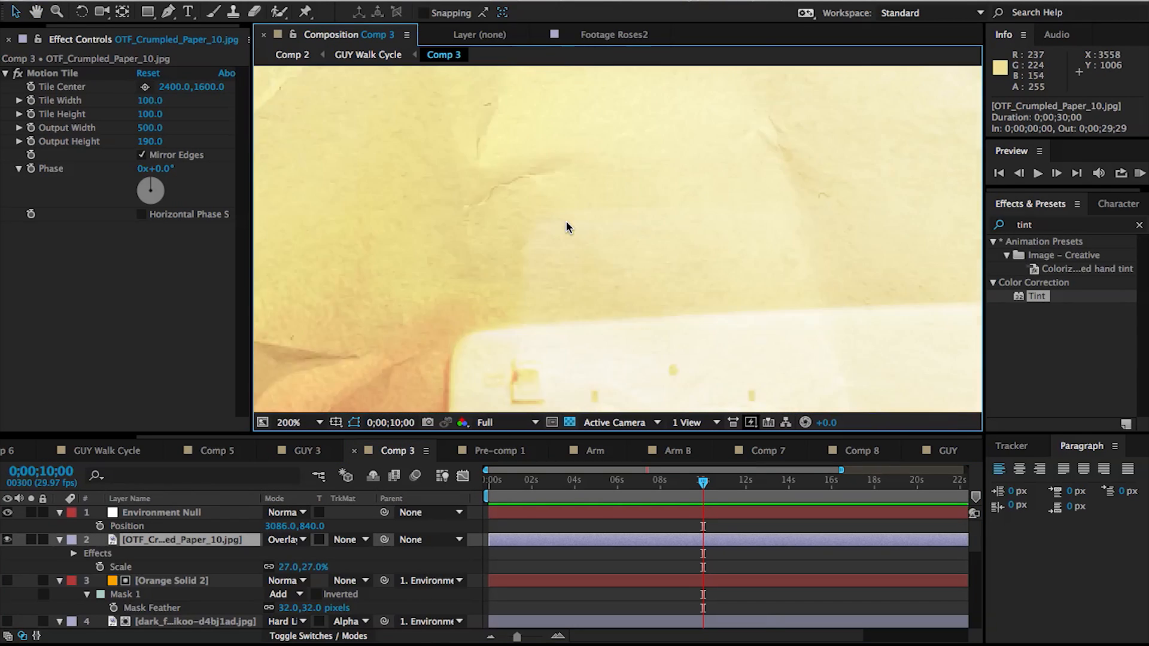
scroll(565, 221, "down", 1)
key("space")
left_click_drag(566, 222, 490, 181)
left_click_drag(808, 187, 414, 181)
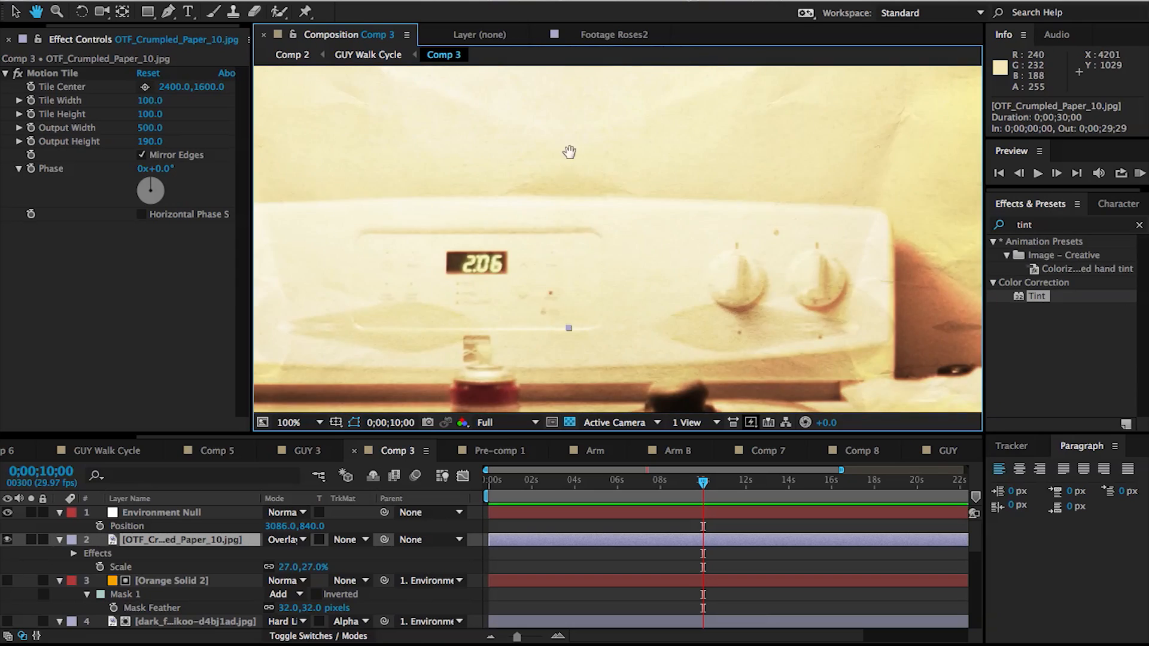
left_click_drag(742, 119, 506, 289)
left_click_drag(636, 200, 358, 298)
scroll(440, 307, "down", 4)
key("space")
left_click_drag(441, 309, 511, 260)
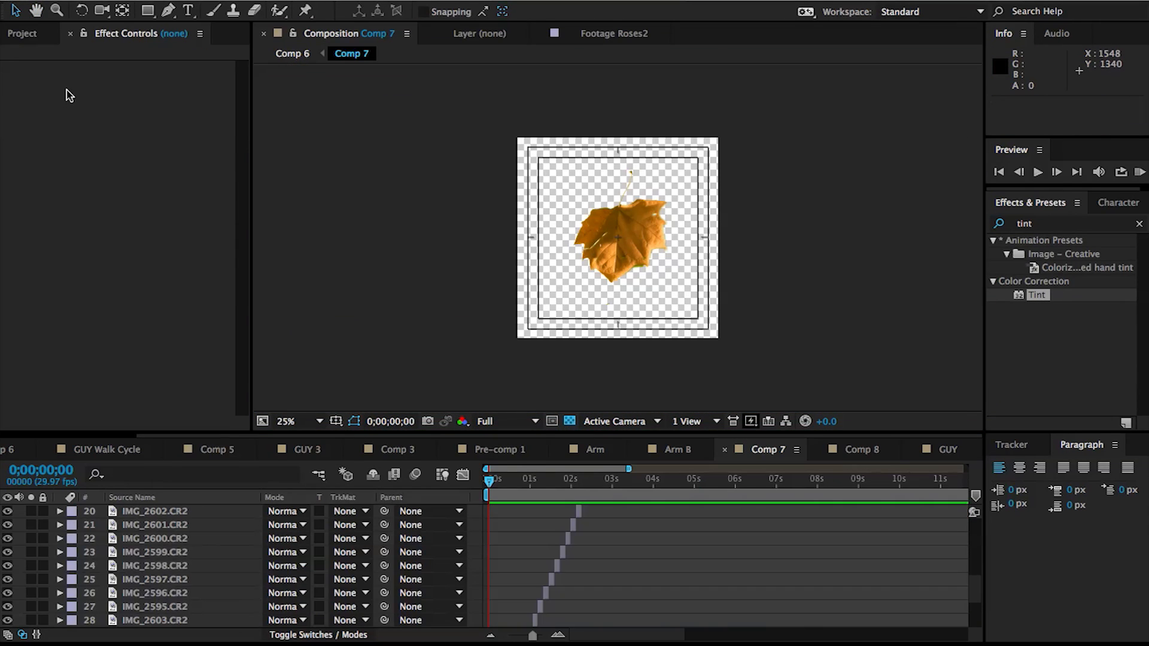
Preview the leaf image sequence in Comp 7 from its first frame.
left_click(490, 488)
key("space")
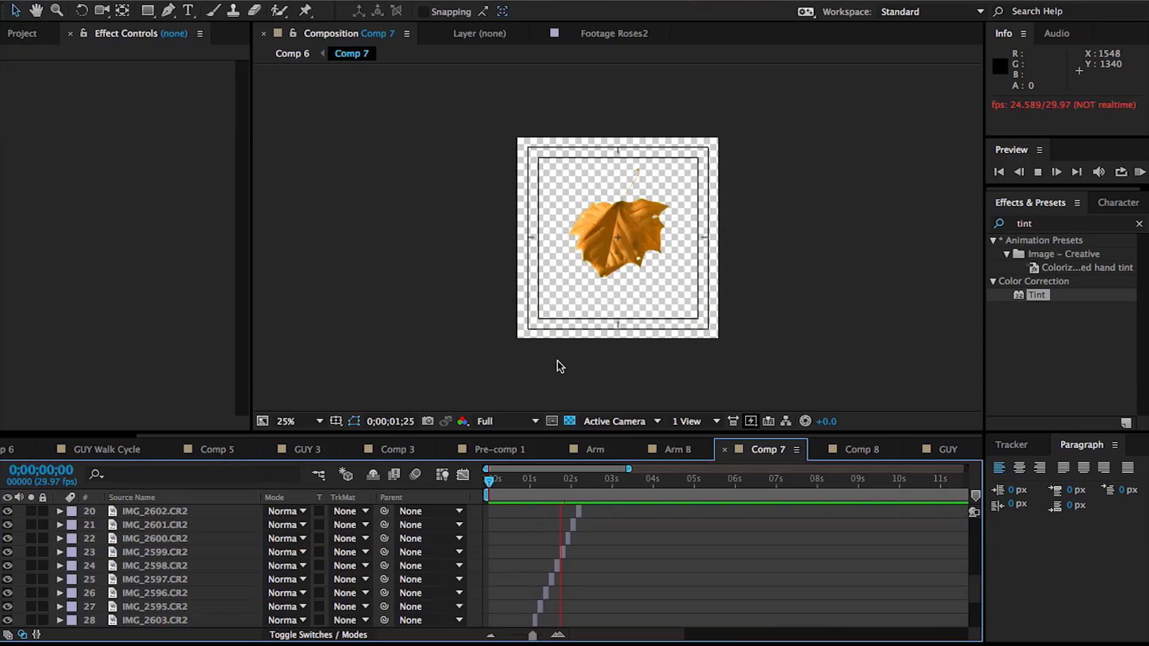
key("space")
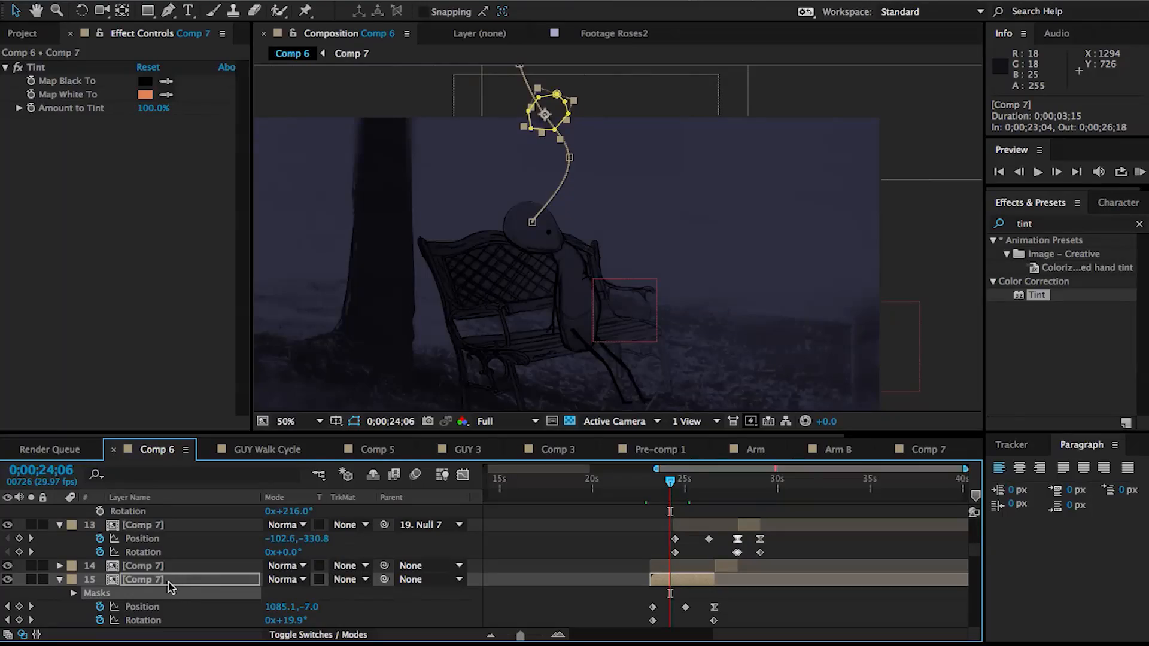
In Comp 6, select layer 15's Rotation keyframes and scrub through the leaf's fall onto the character, and reopen Comp 7.
left_click(171, 581)
scroll(233, 598, "down", 1)
left_click(137, 606)
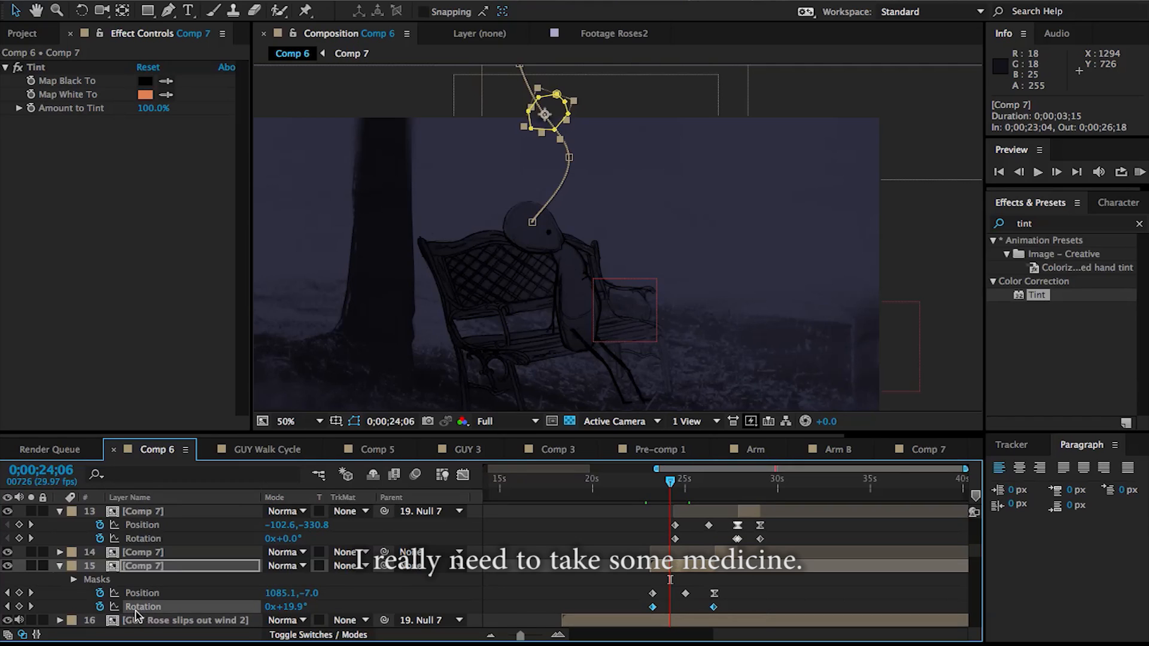
left_click_drag(670, 491, 725, 492)
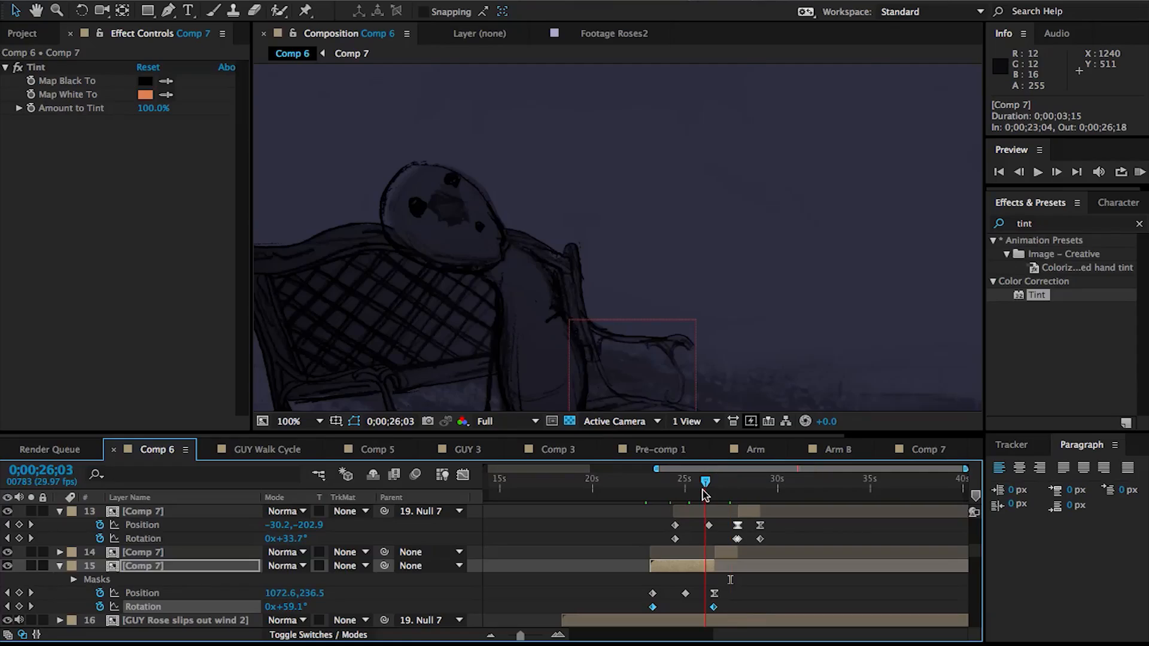
left_click_drag(705, 494, 687, 495)
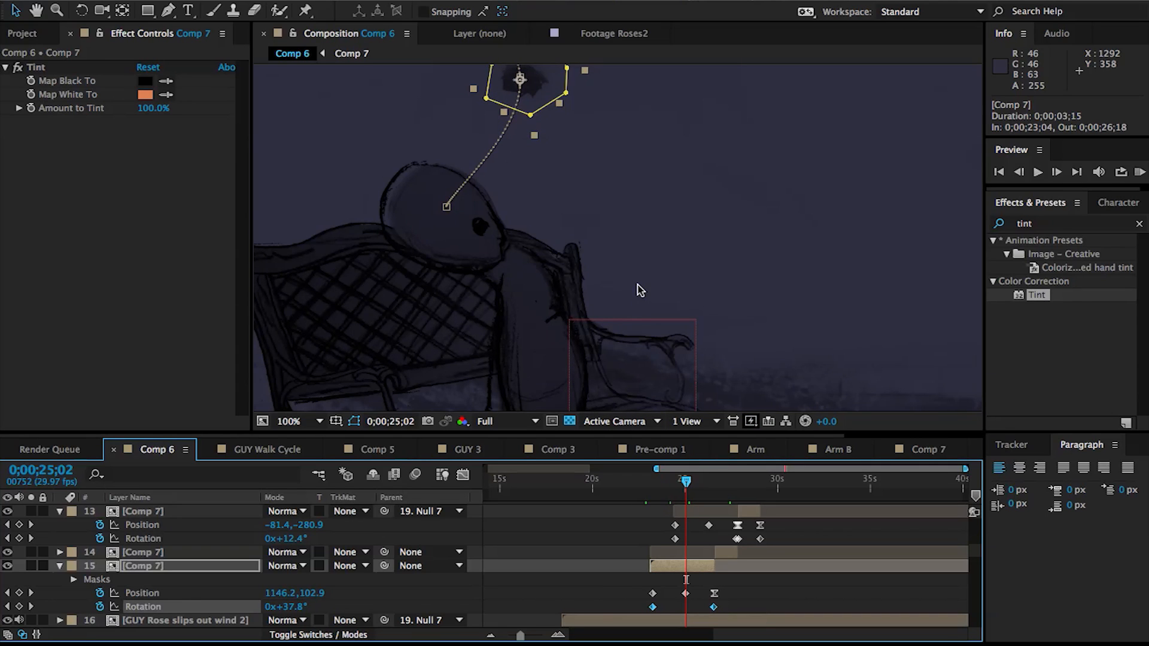
left_click(926, 449)
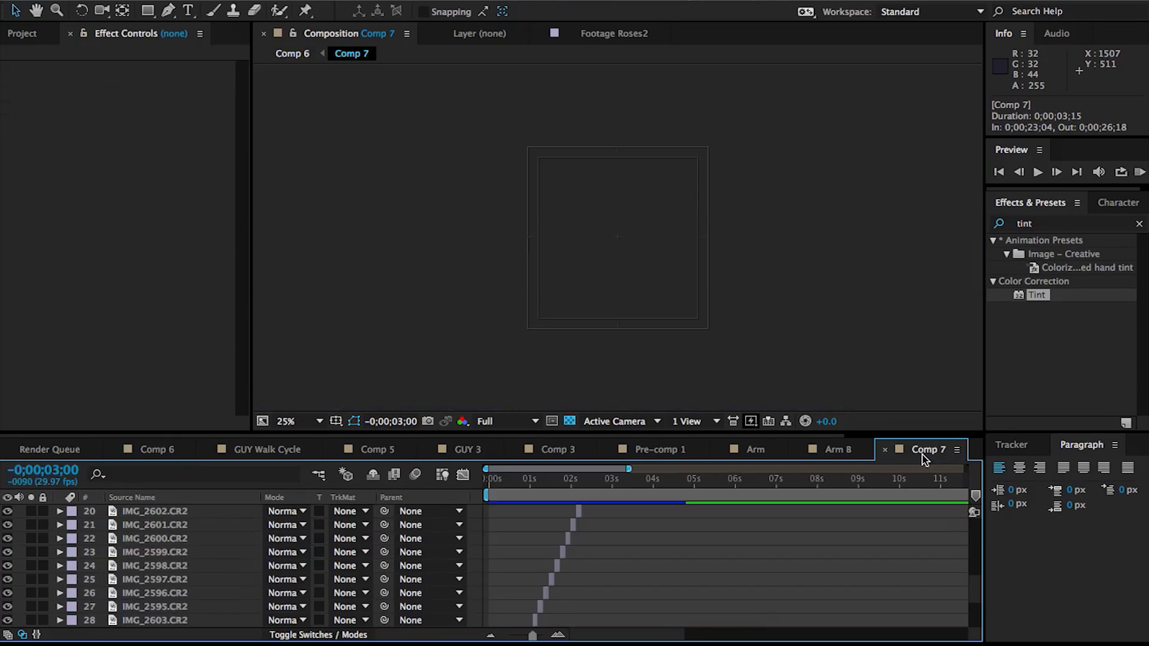